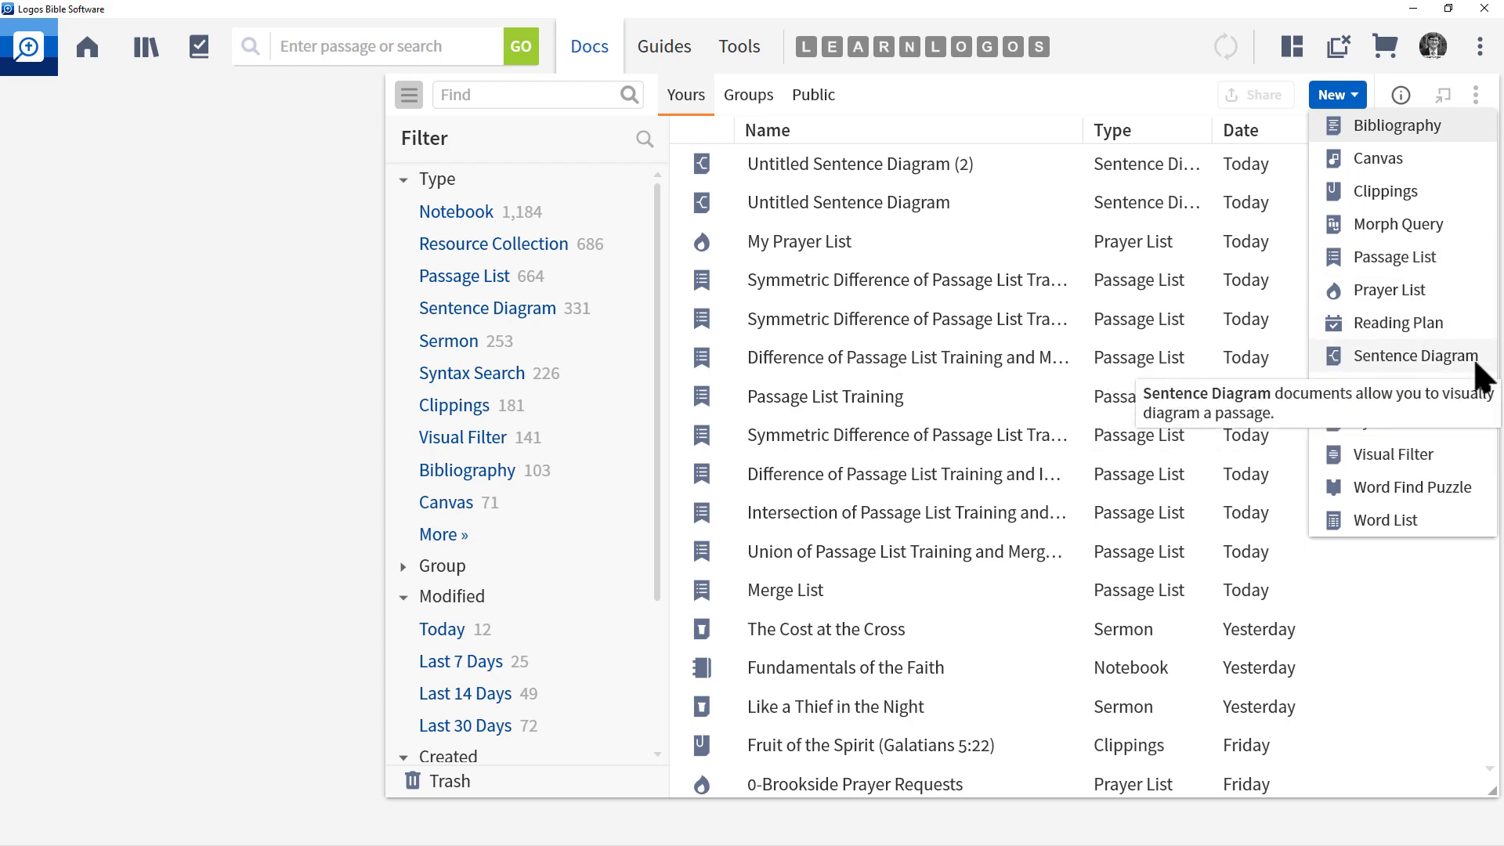
Step: Create a new sentence diagram document and title it "Matthew 28:16-20"
{"action": "left_click", "coordinate": [1464, 360]}
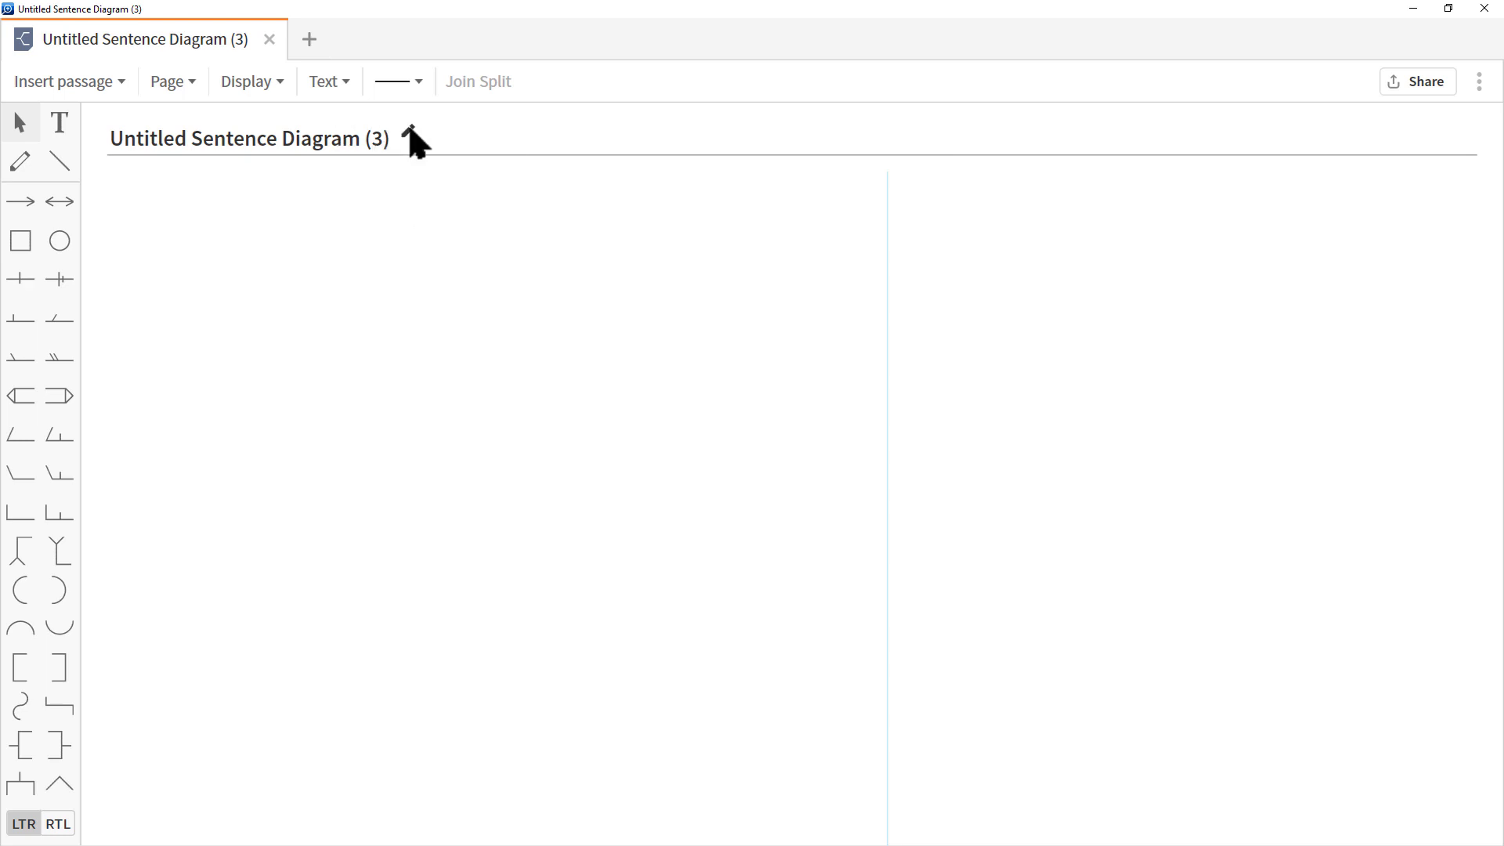
{"action": "left_click", "coordinate": [317, 139]}
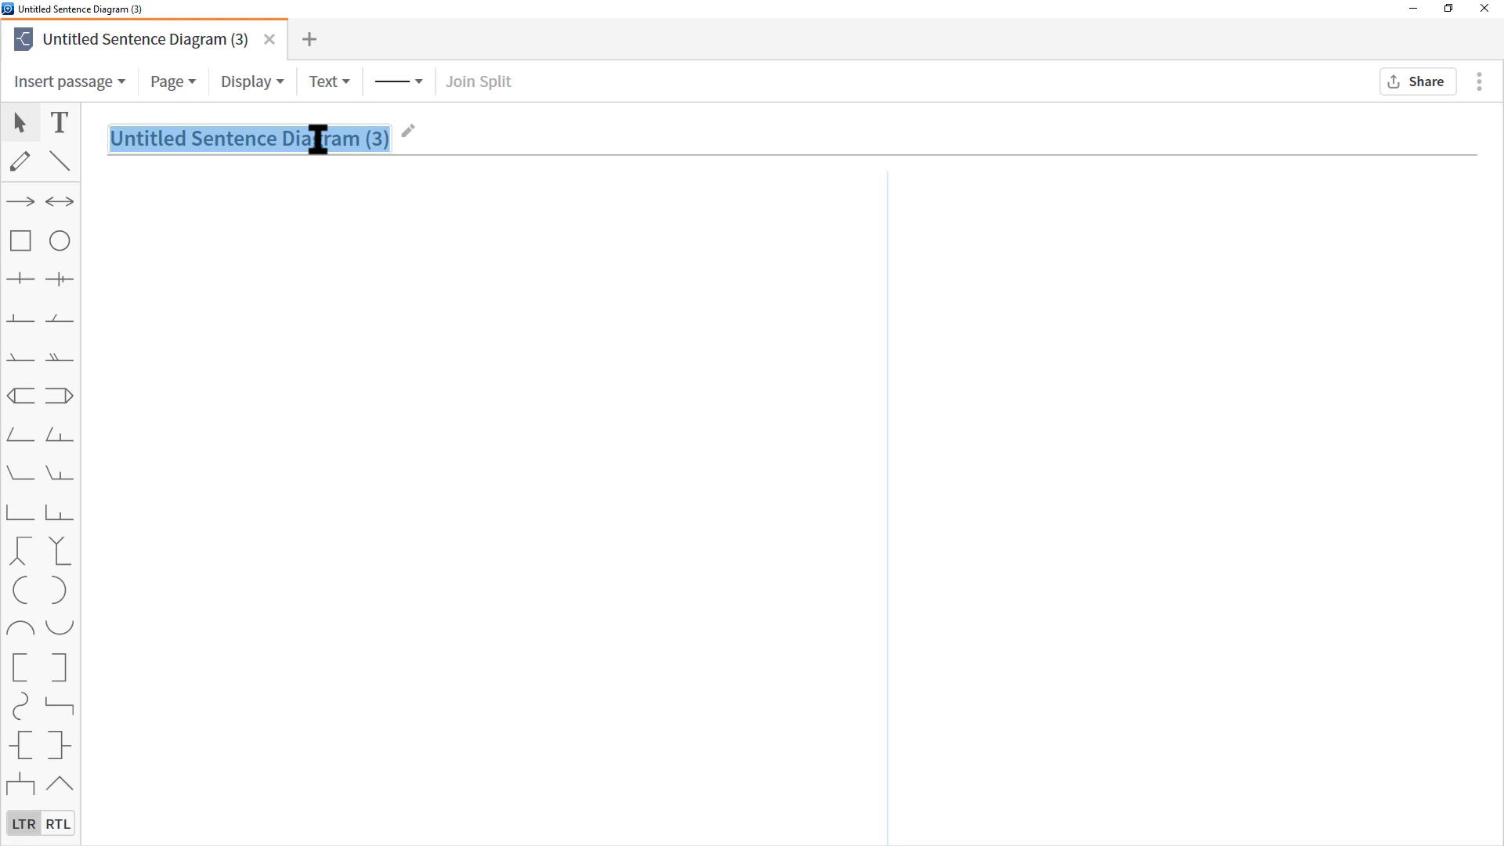
{"action": "type", "text": "Matthe"}
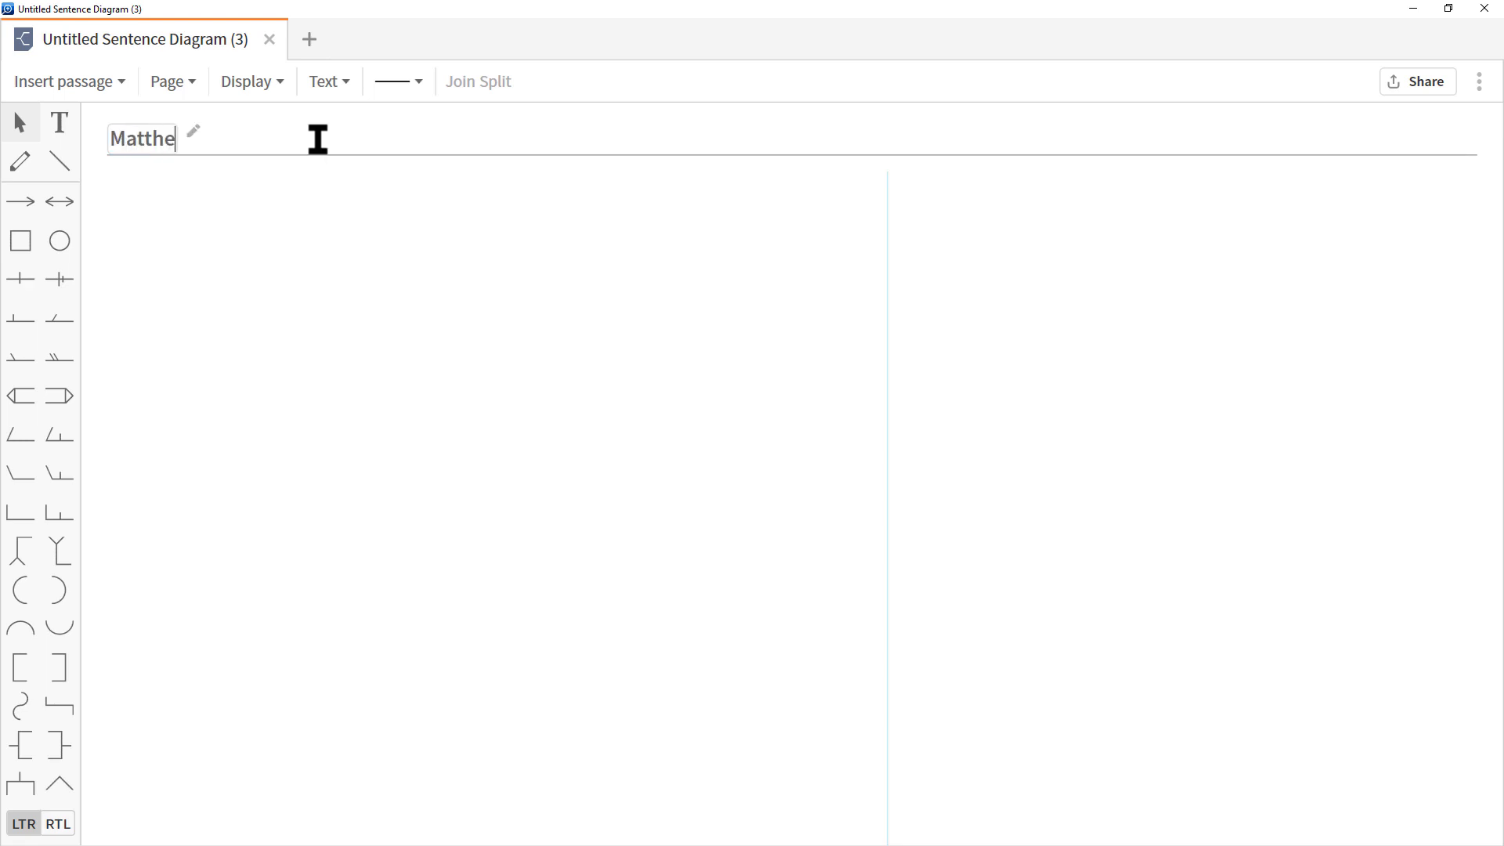
{"action": "type", "text": "w 28:16-20"}
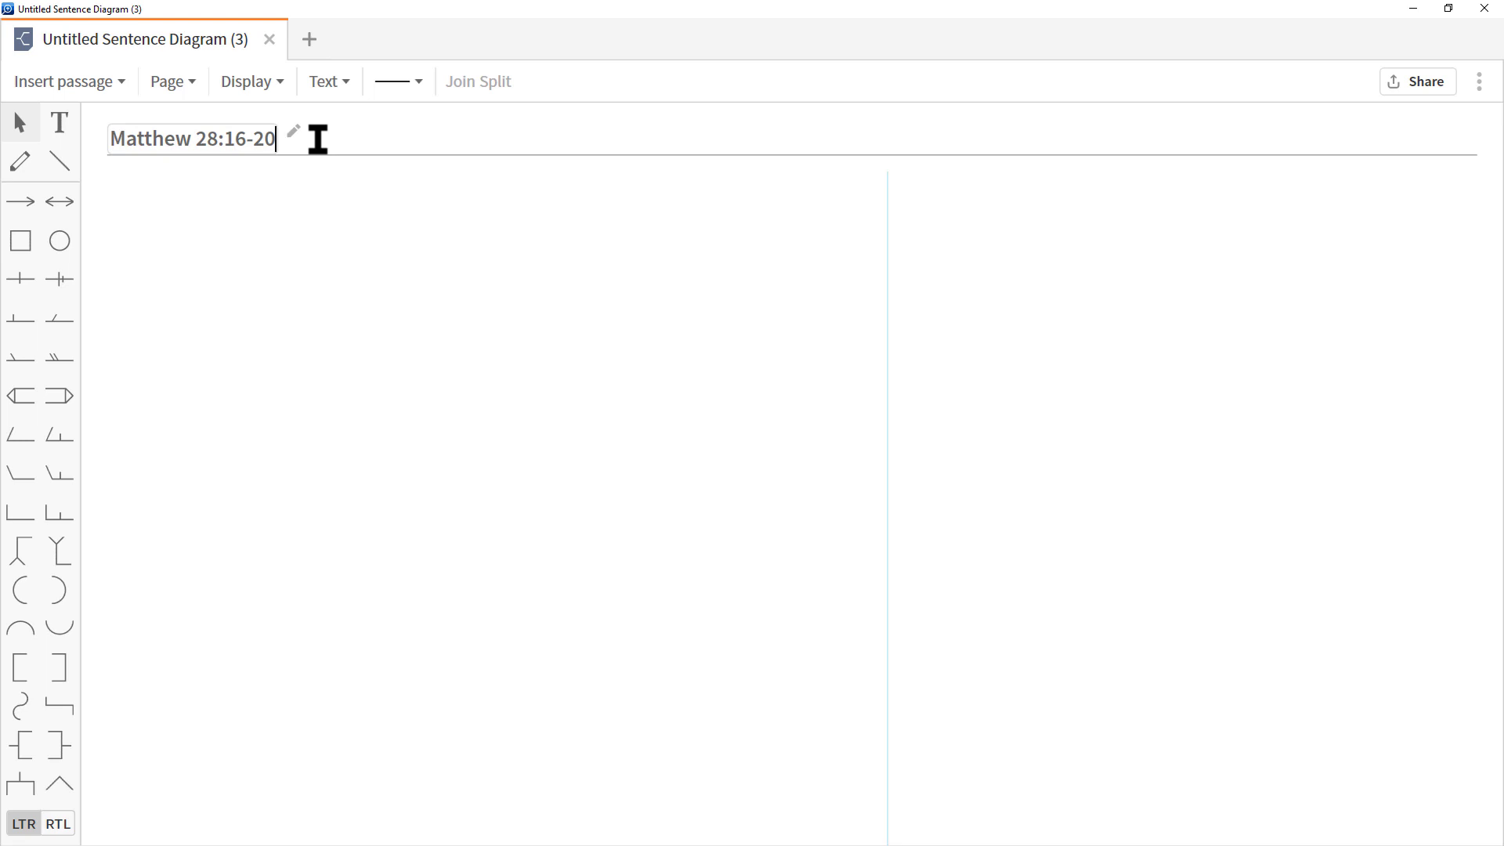
{"action": "key", "text": "Return"}
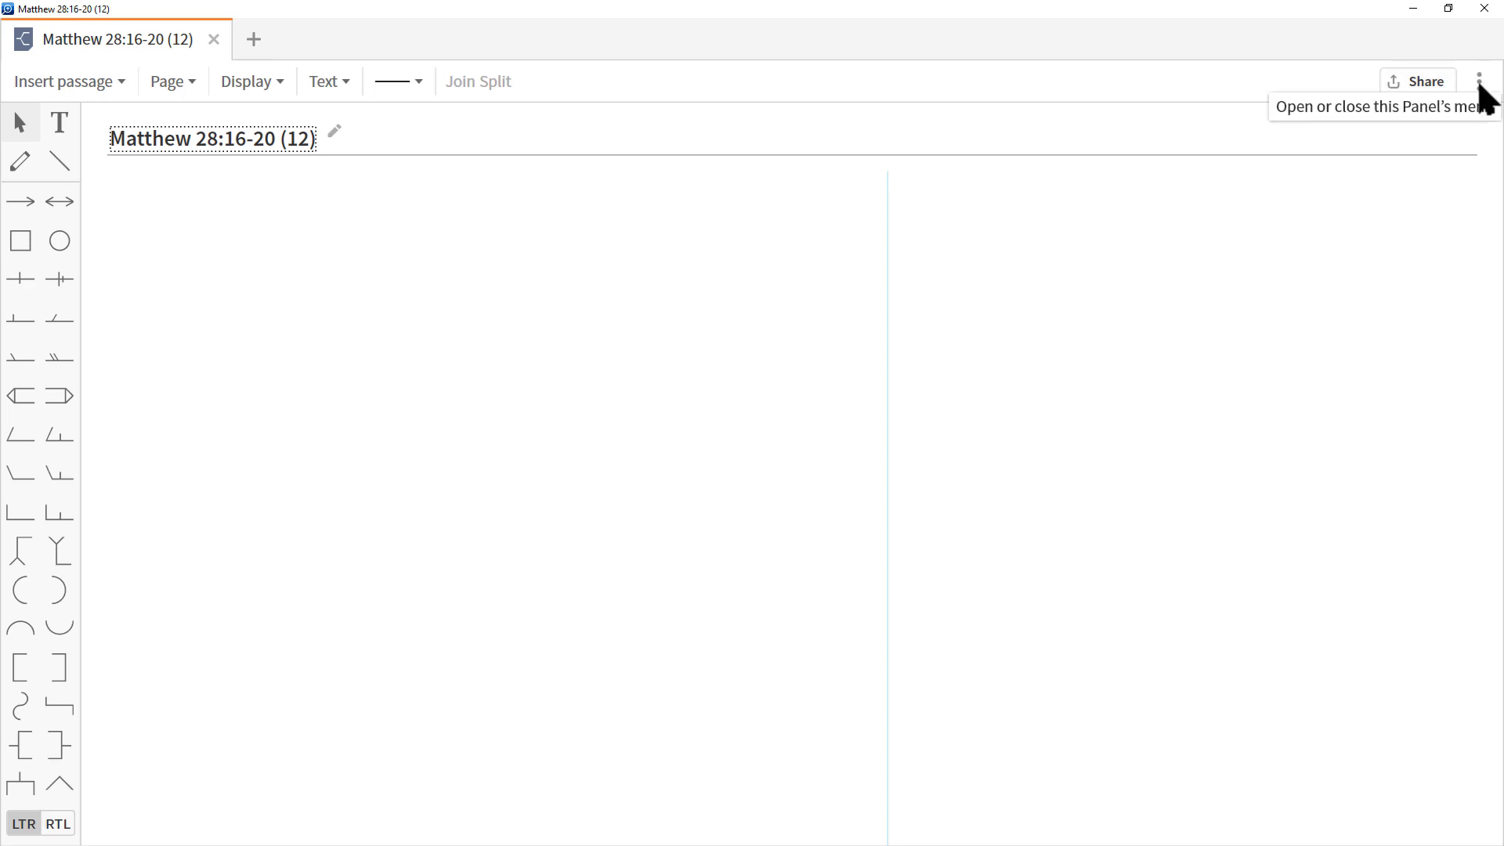
{"action": "left_click", "coordinate": [1480, 87]}
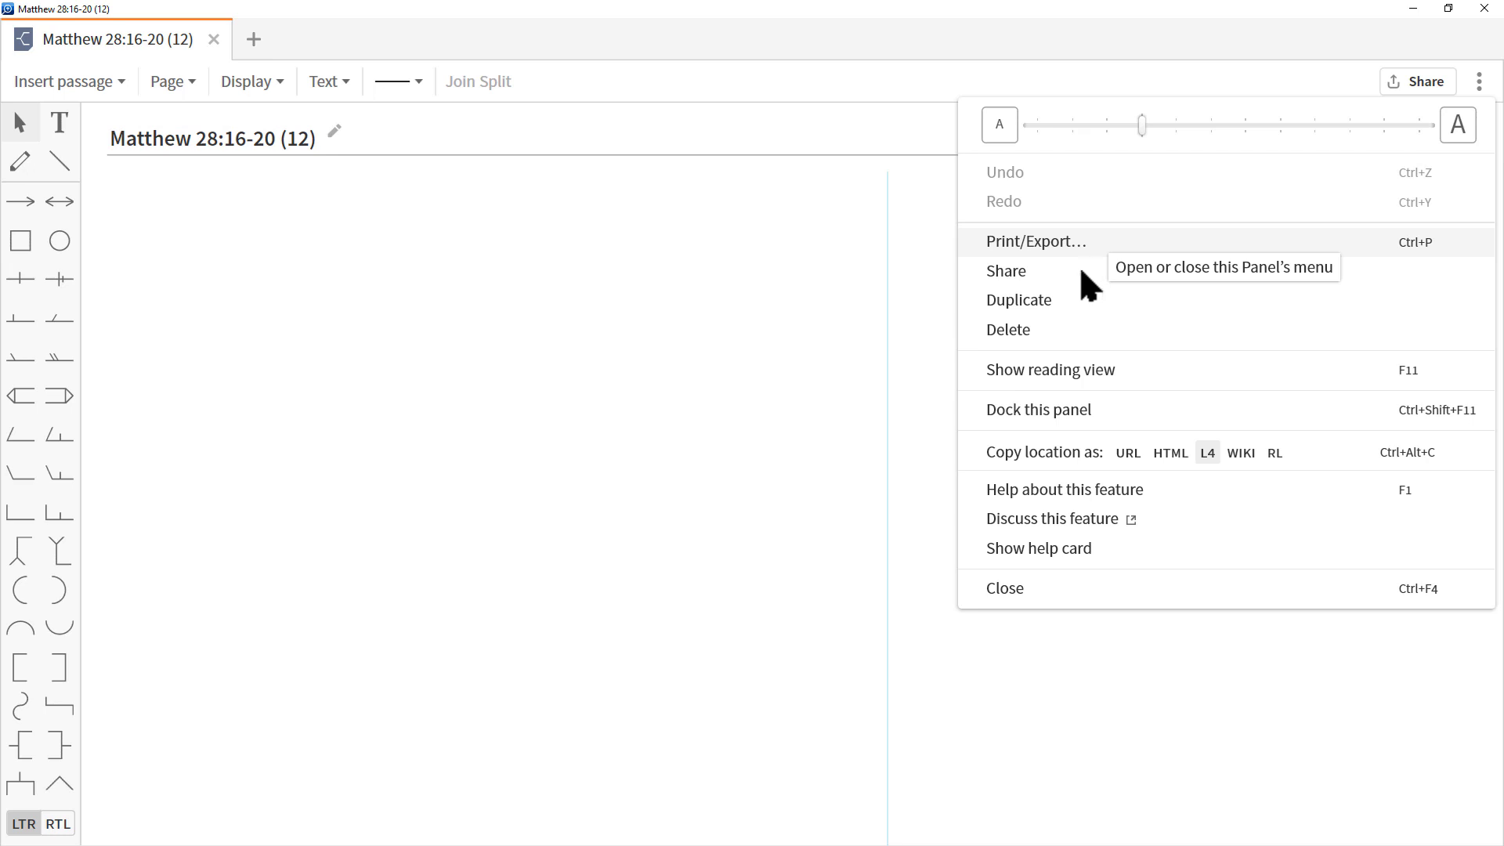
{"action": "left_click", "coordinate": [799, 393]}
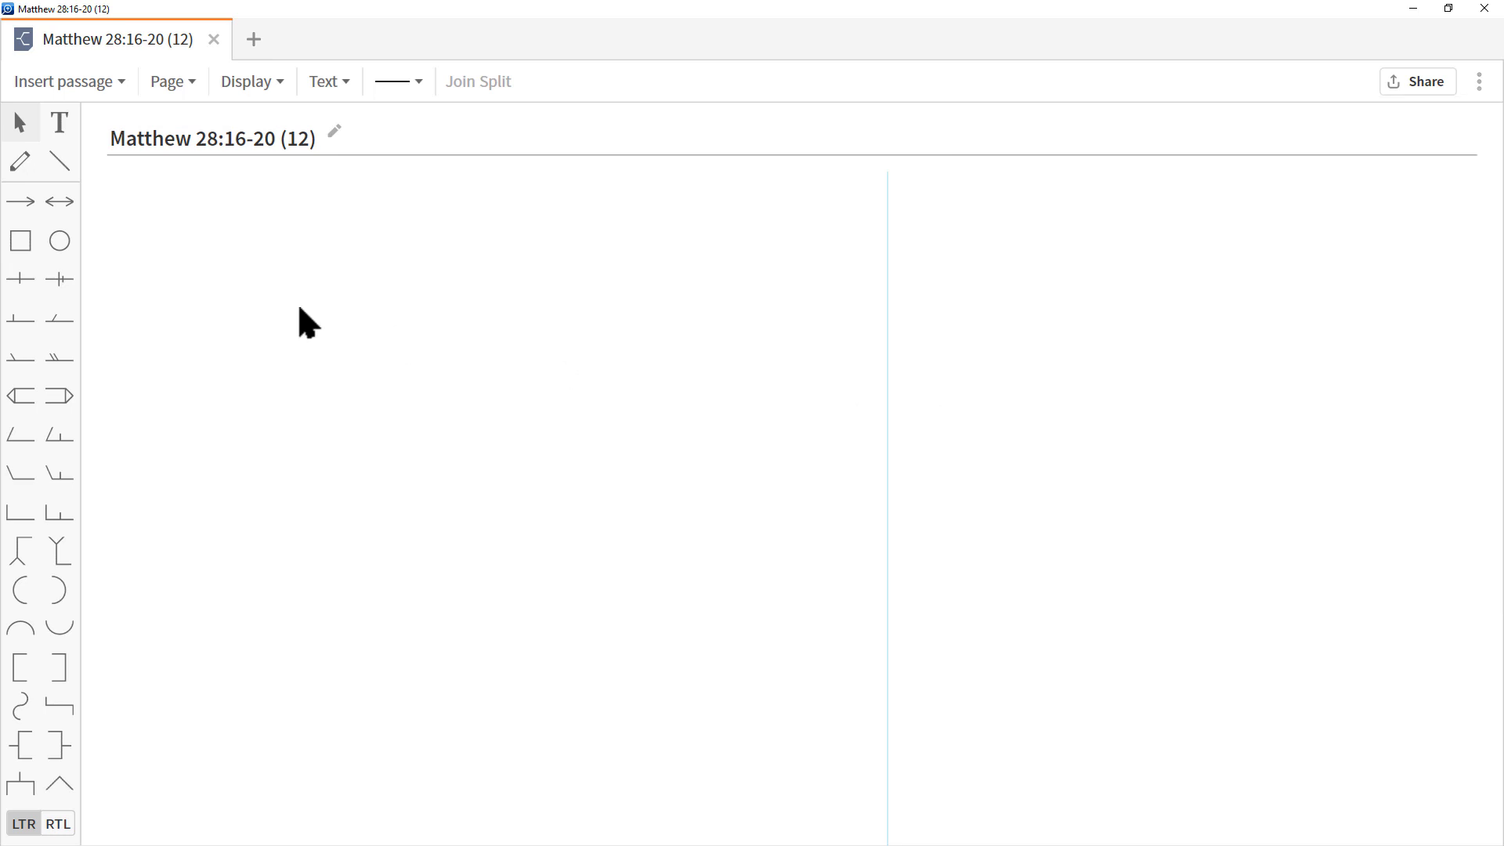
Step: Set the passage to insert to use the NASB95 Bible and the Line diagram type
{"action": "left_click", "coordinate": [108, 85]}
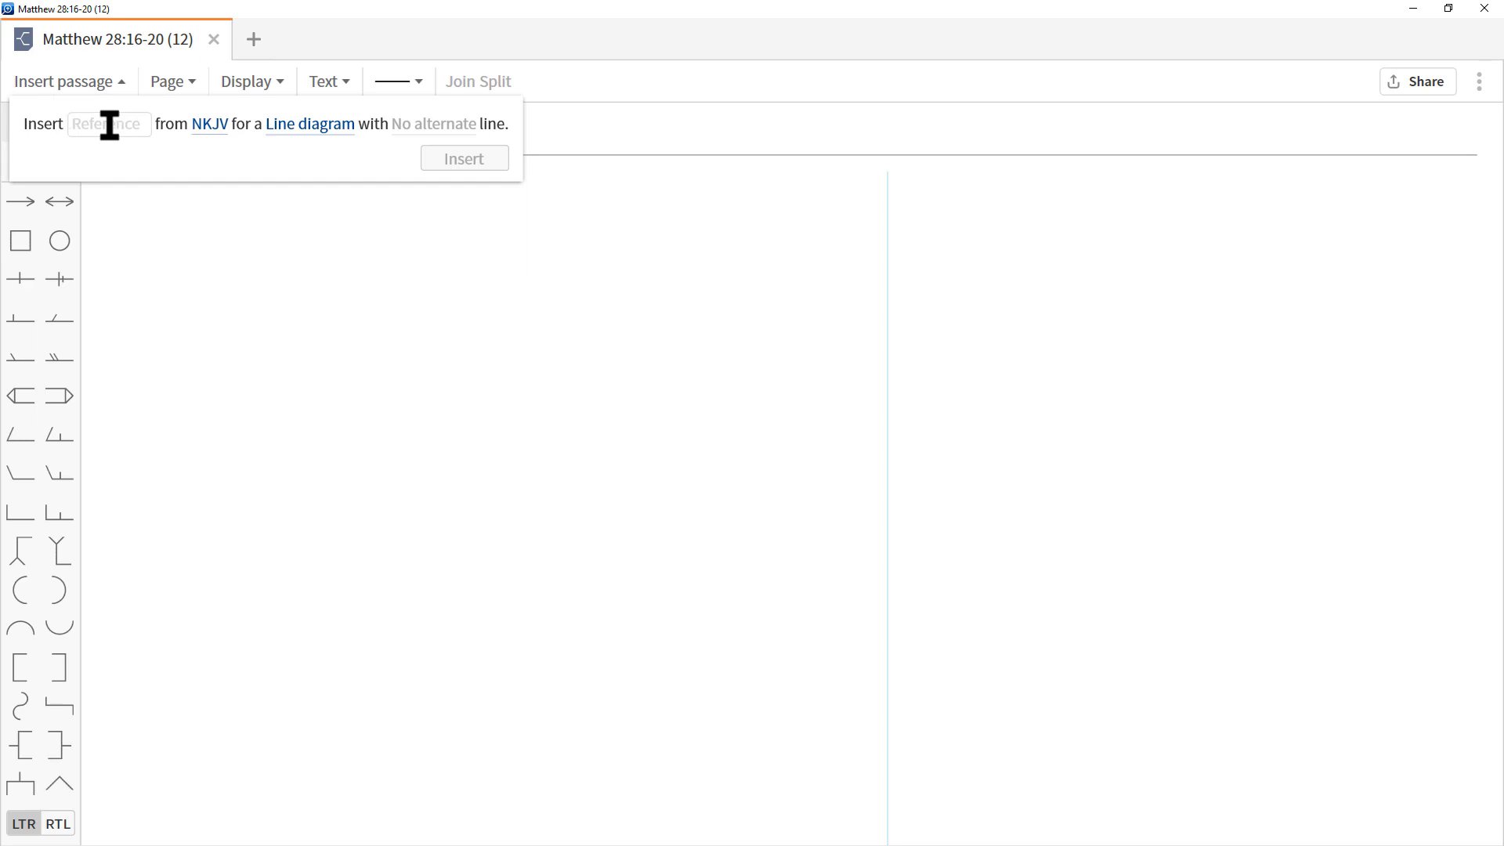
{"action": "left_click", "coordinate": [210, 126]}
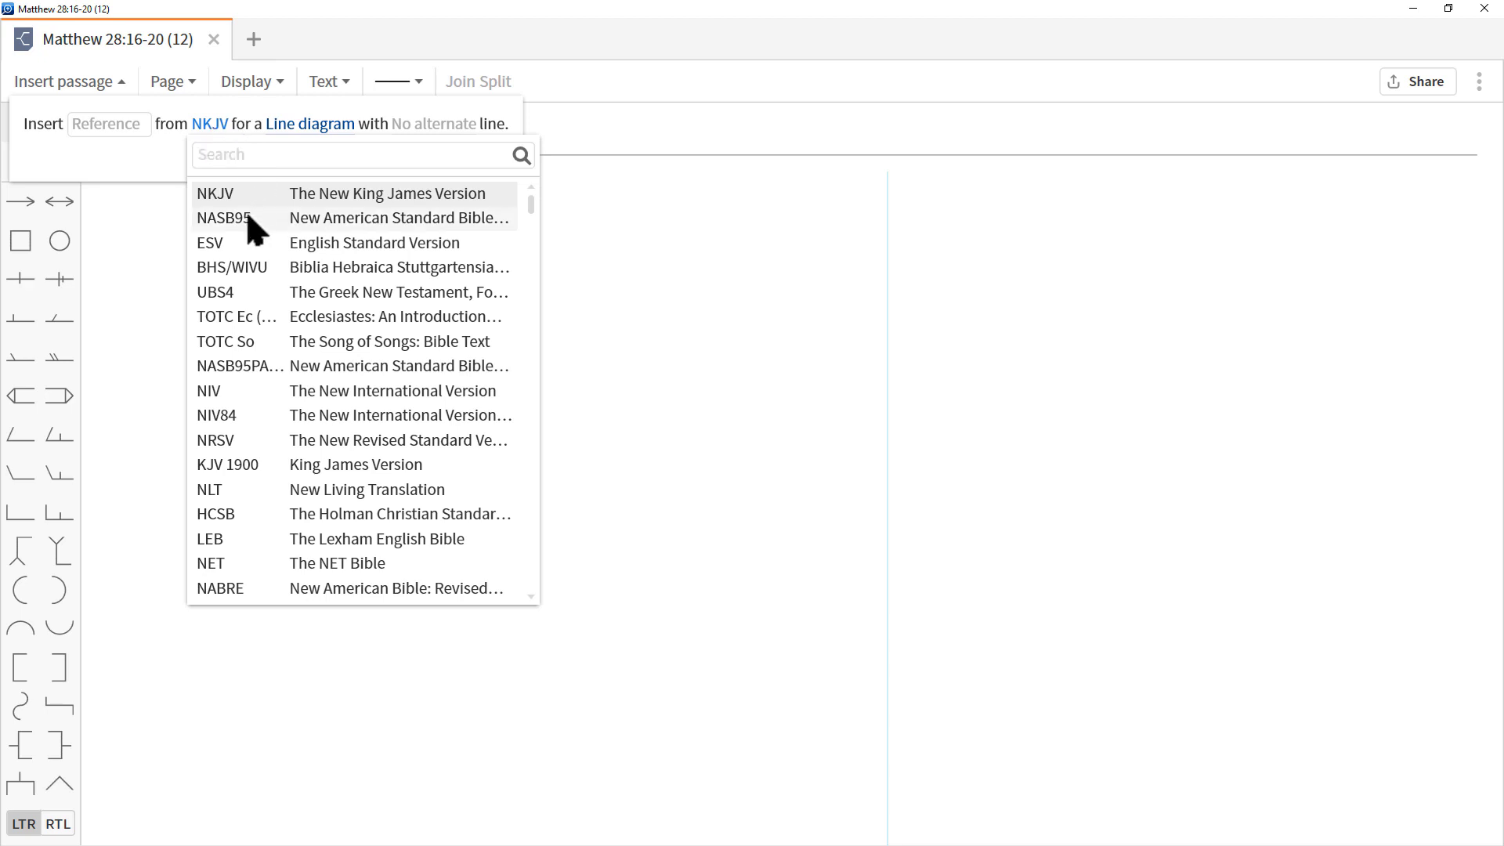
{"action": "mouse_move", "coordinate": [246, 210]}
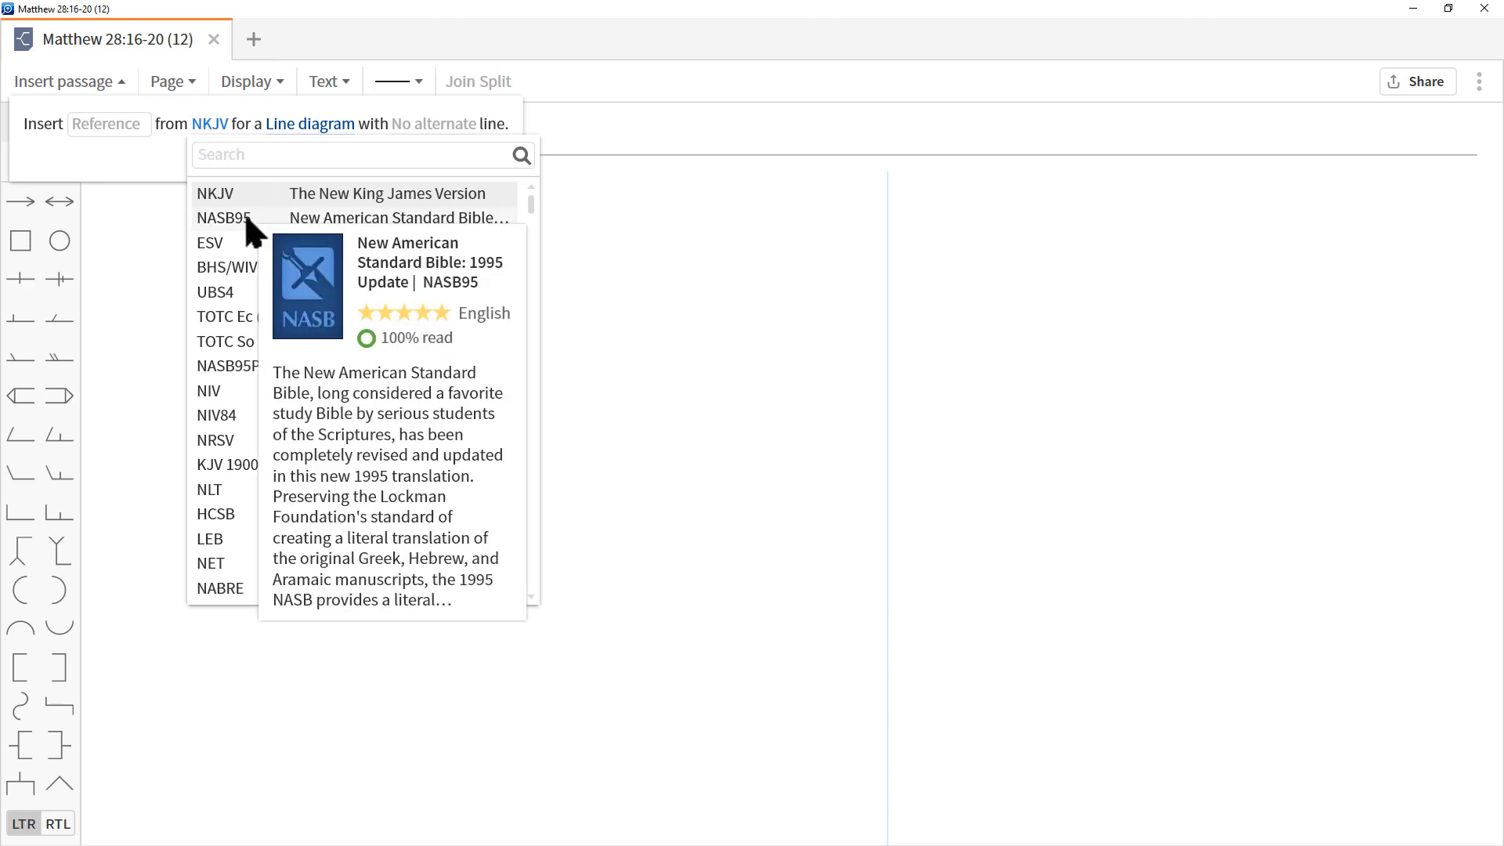
{"action": "left_click", "coordinate": [248, 216]}
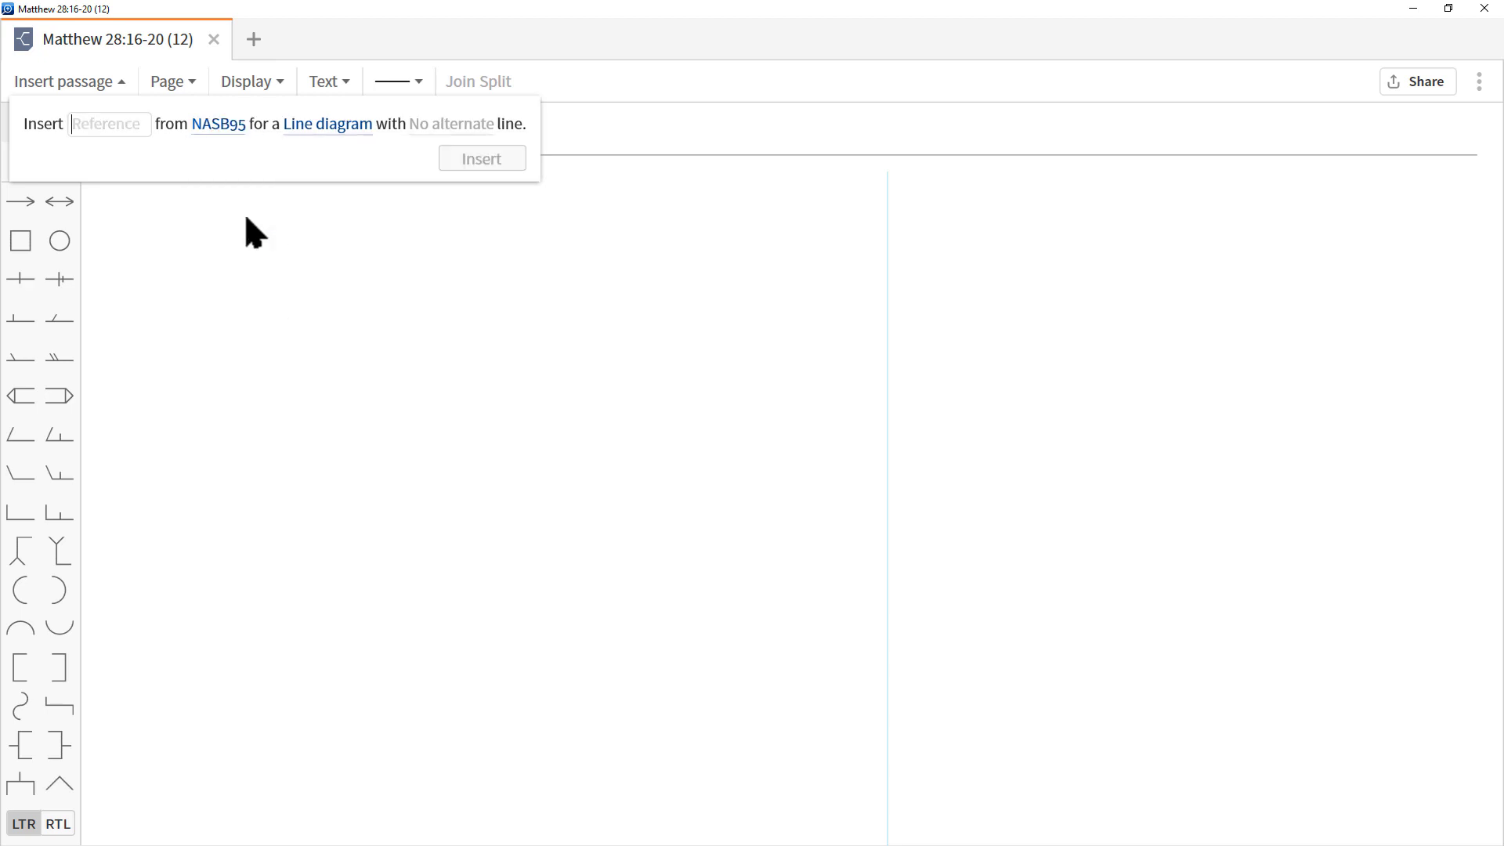
{"action": "left_click", "coordinate": [321, 139]}
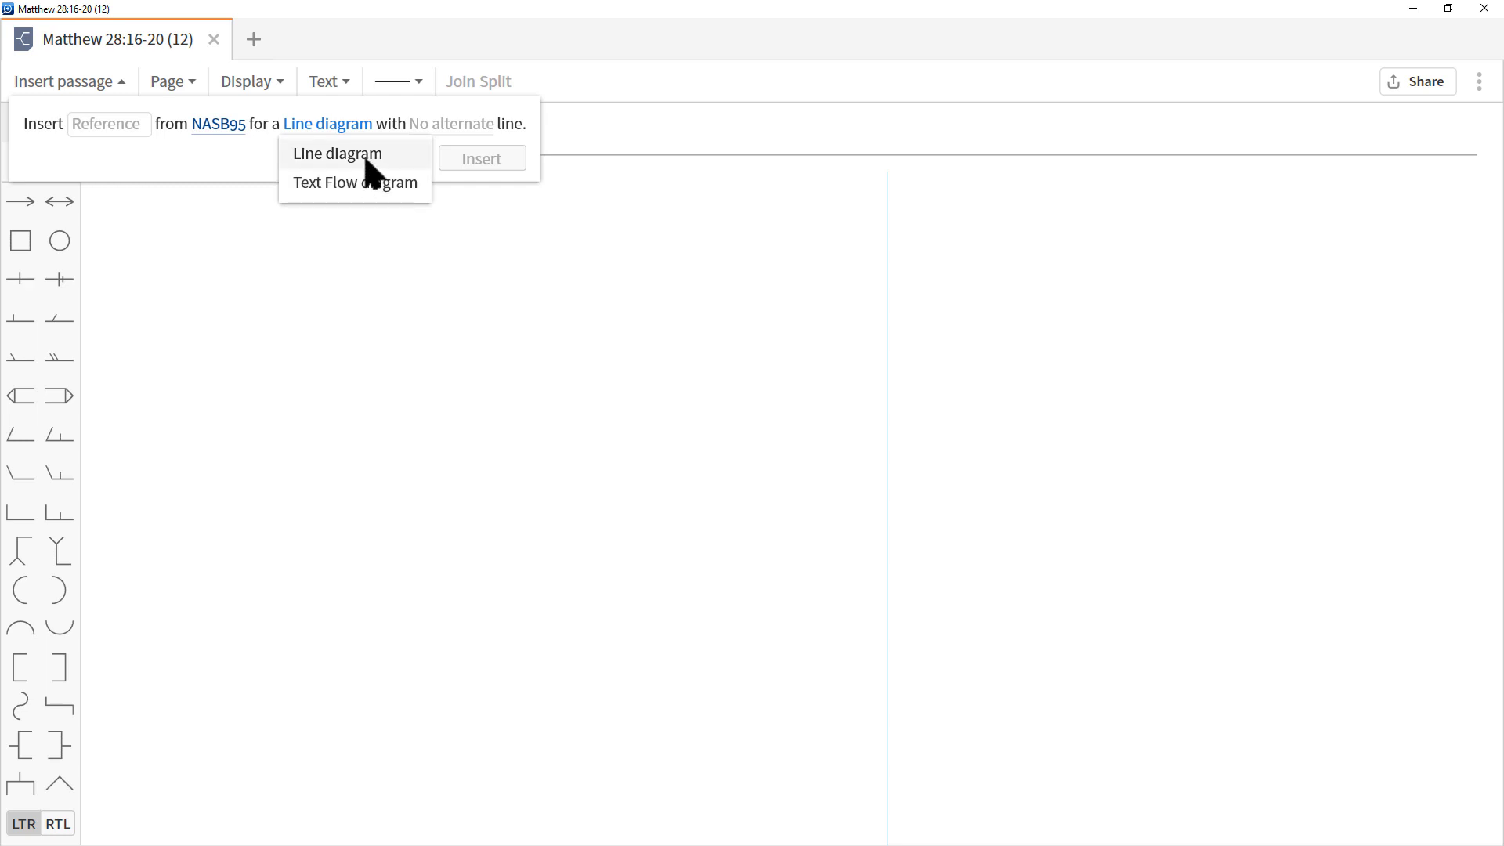
{"action": "left_click", "coordinate": [372, 161]}
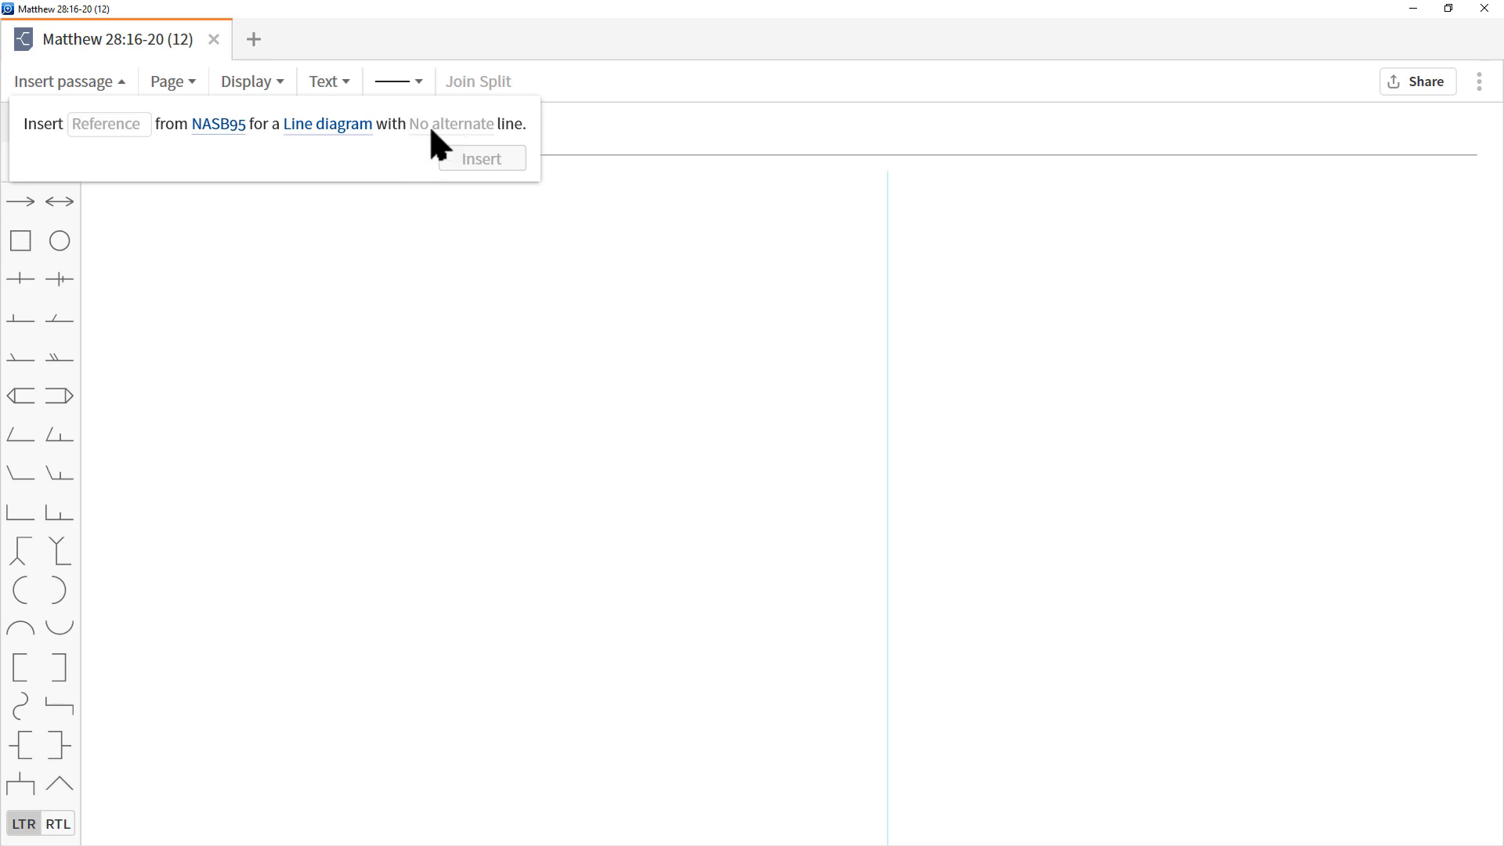
Step: Enter the reference Matthew 28:16–20 with a Manuscript line and insert the passage into the diagram
{"action": "left_click", "coordinate": [106, 123]}
{"action": "type", "text": "Mat"}
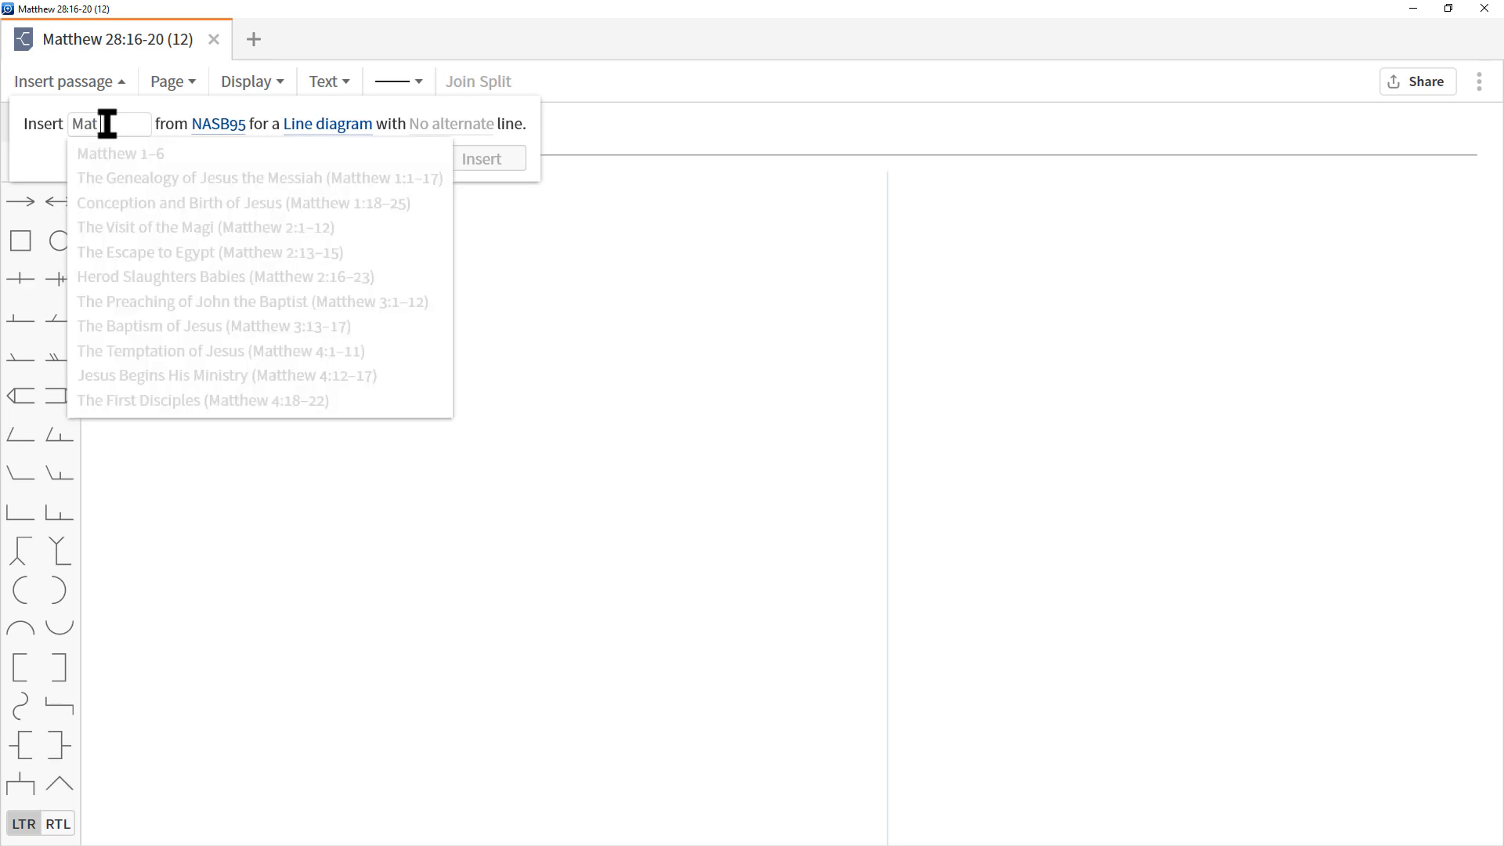
{"action": "type", "text": " 28:16-20"}
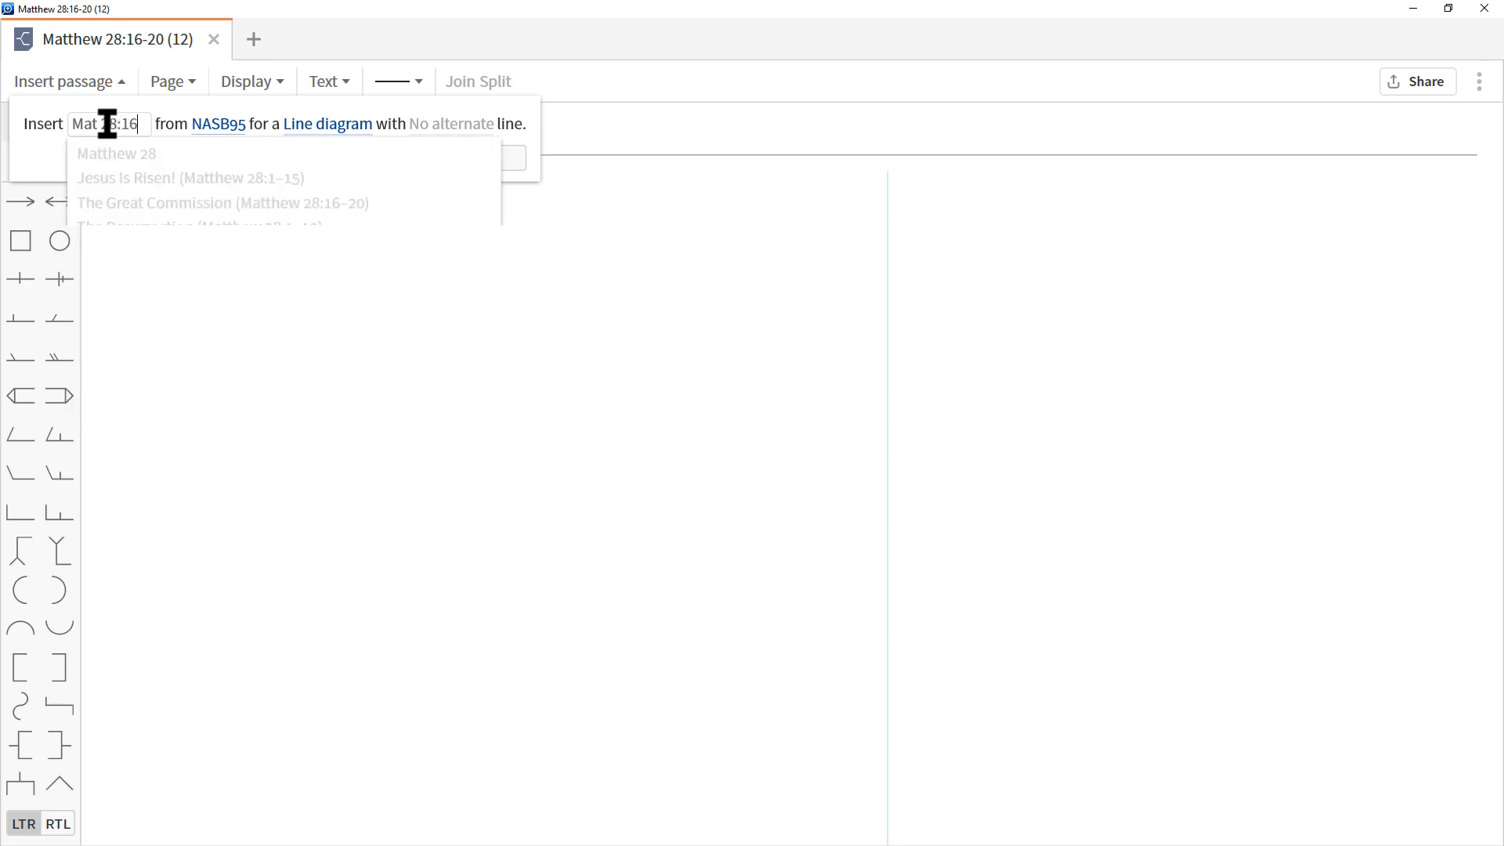
{"action": "key", "text": "BackSpace"}
{"action": "key", "text": "BackSpace"}
{"action": "key", "text": "BackSpace"}
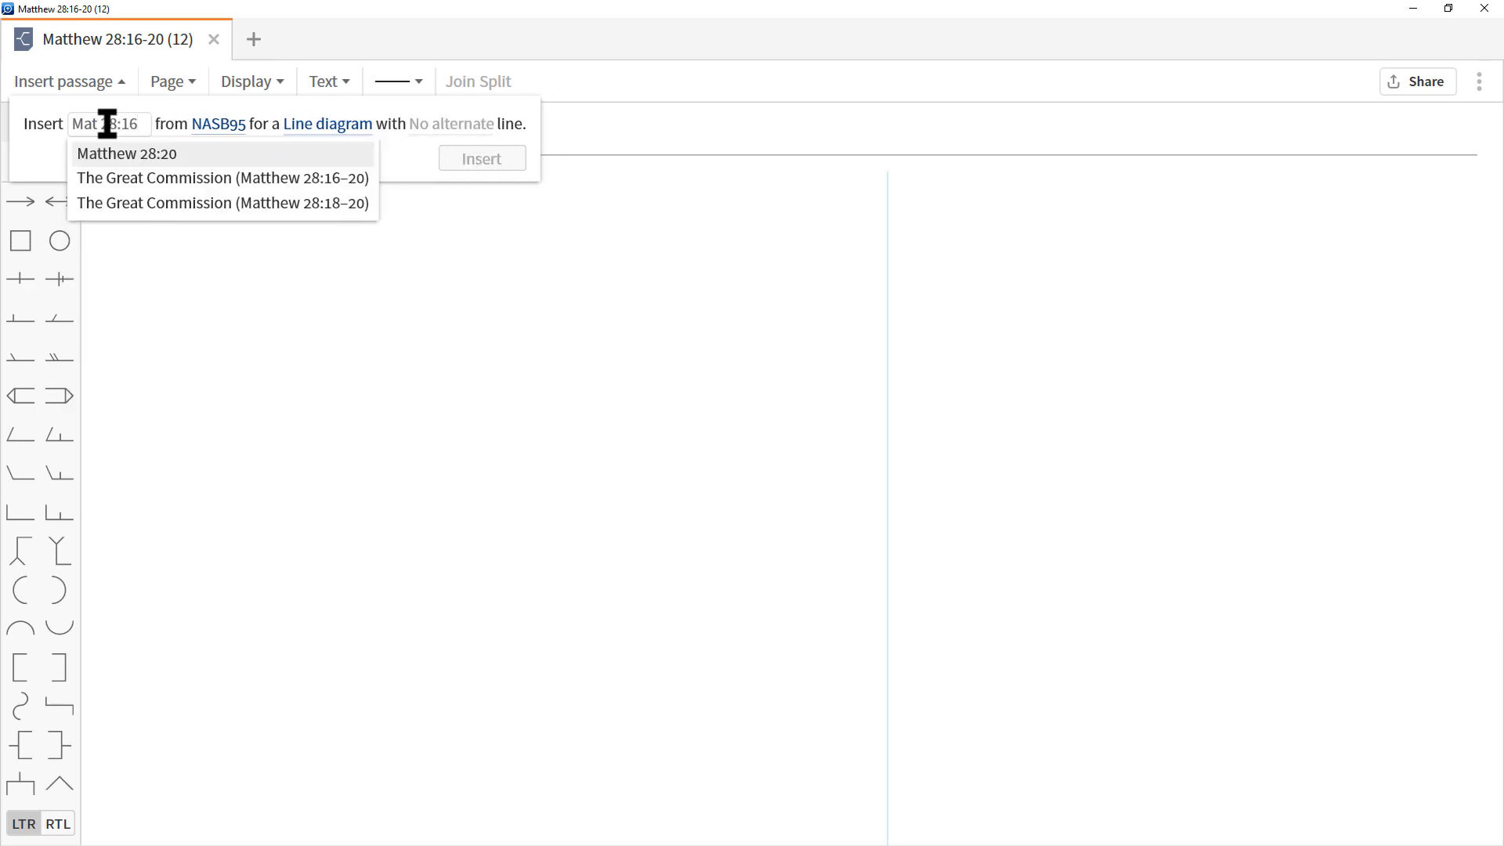
{"action": "type", "text": "-20"}
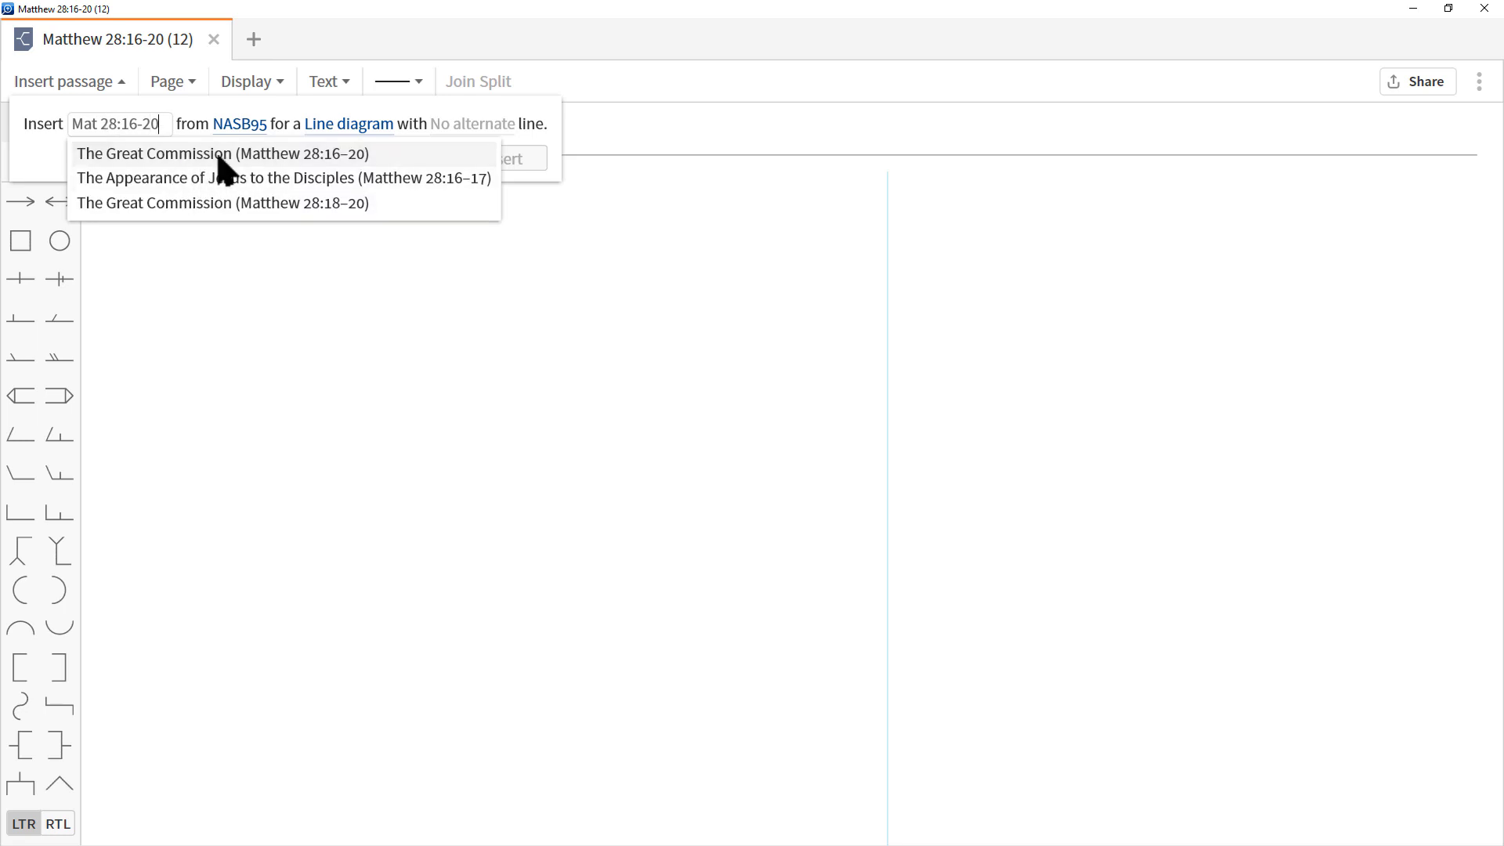
{"action": "left_click", "coordinate": [314, 155]}
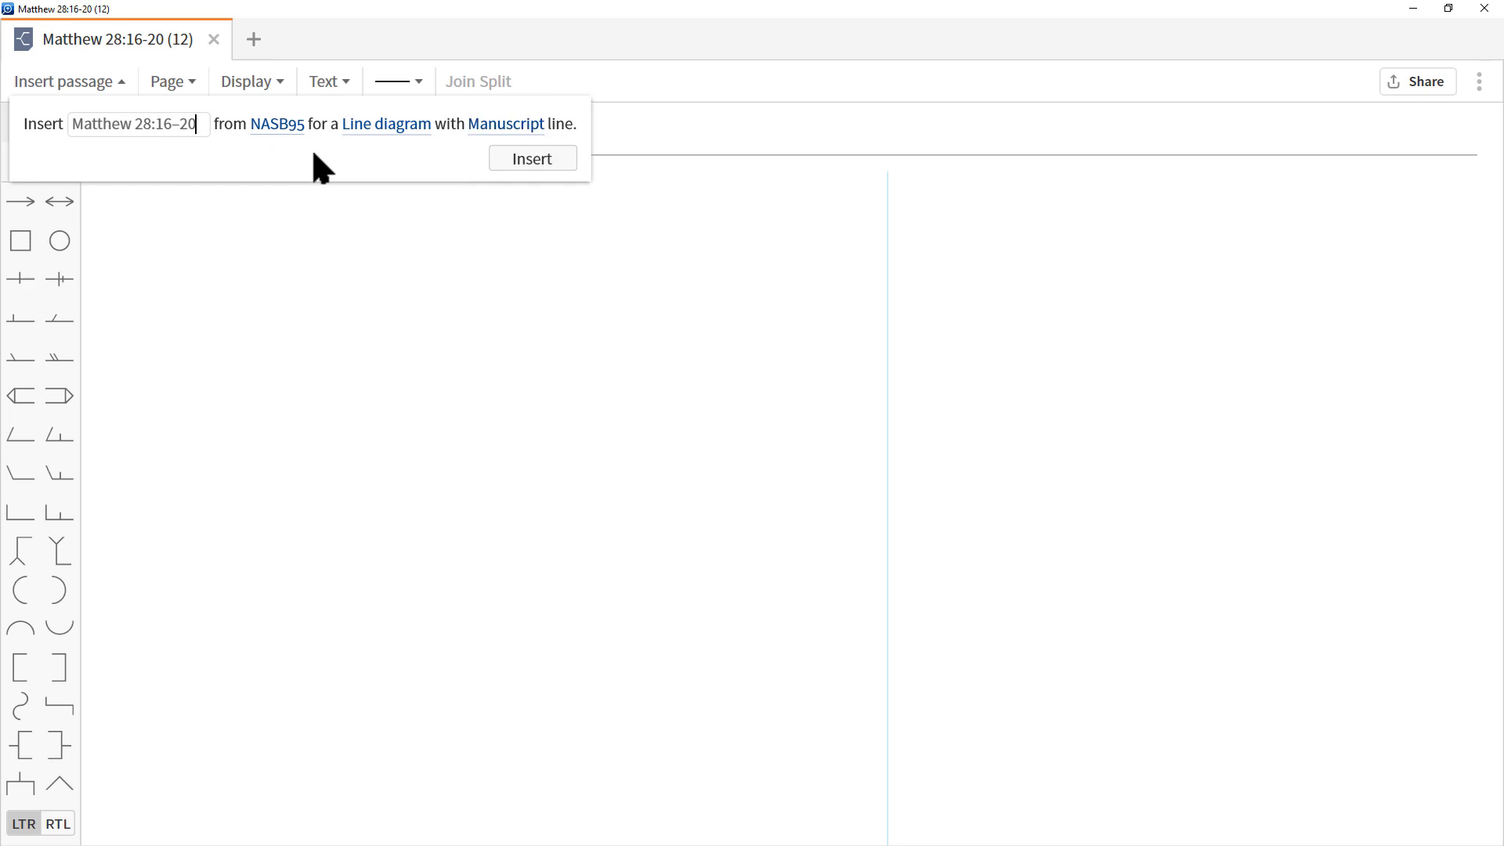
{"action": "left_click", "coordinate": [510, 130]}
{"action": "left_click", "coordinate": [545, 160]}
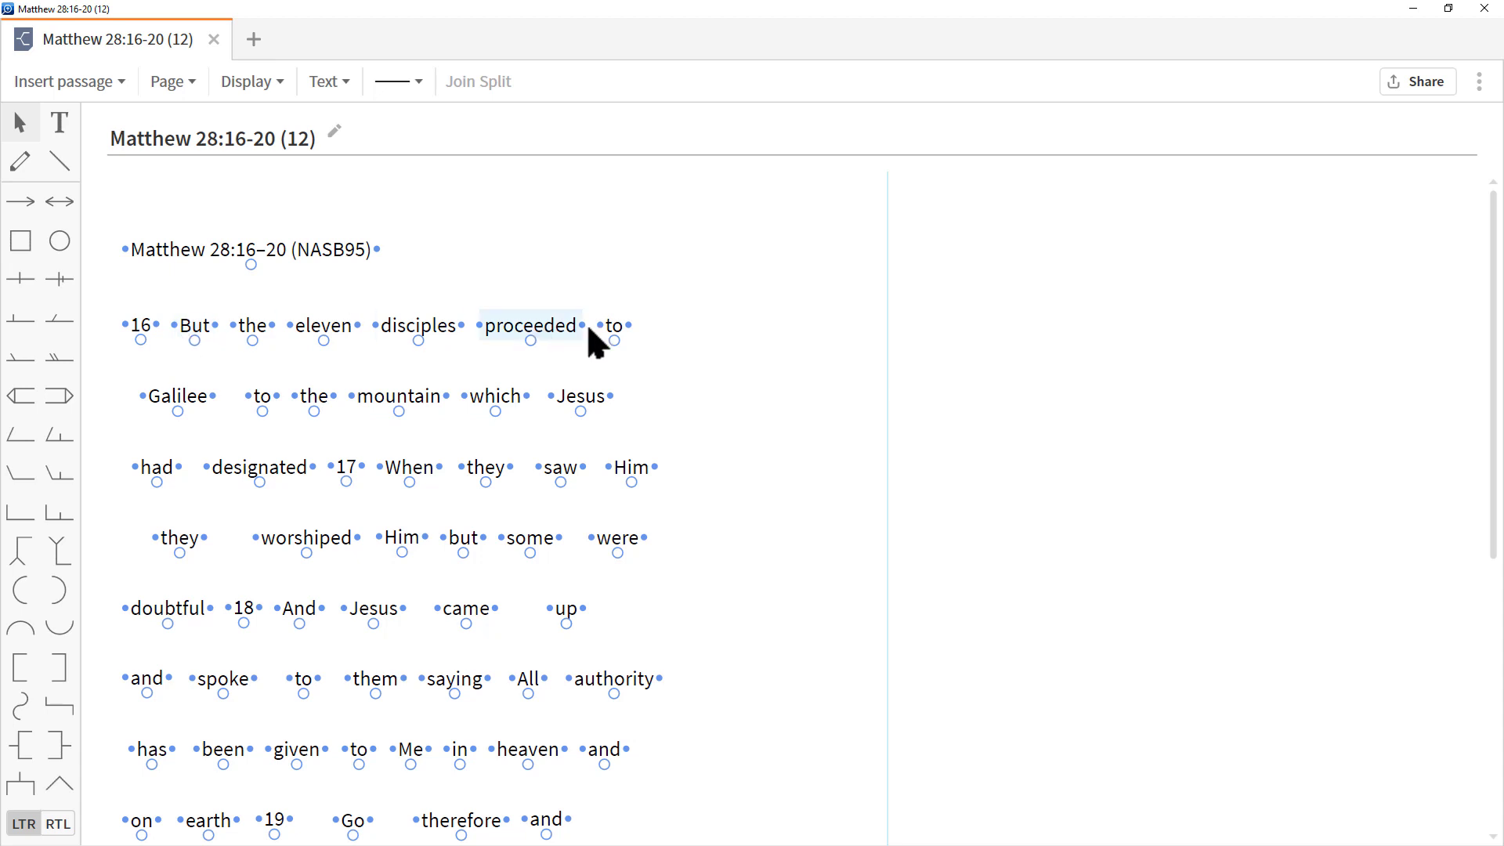
Step: Try snapping the verse number 16 to the word "But" and moving the joined pair up beside the passage heading
{"action": "left_click", "coordinate": [139, 329]}
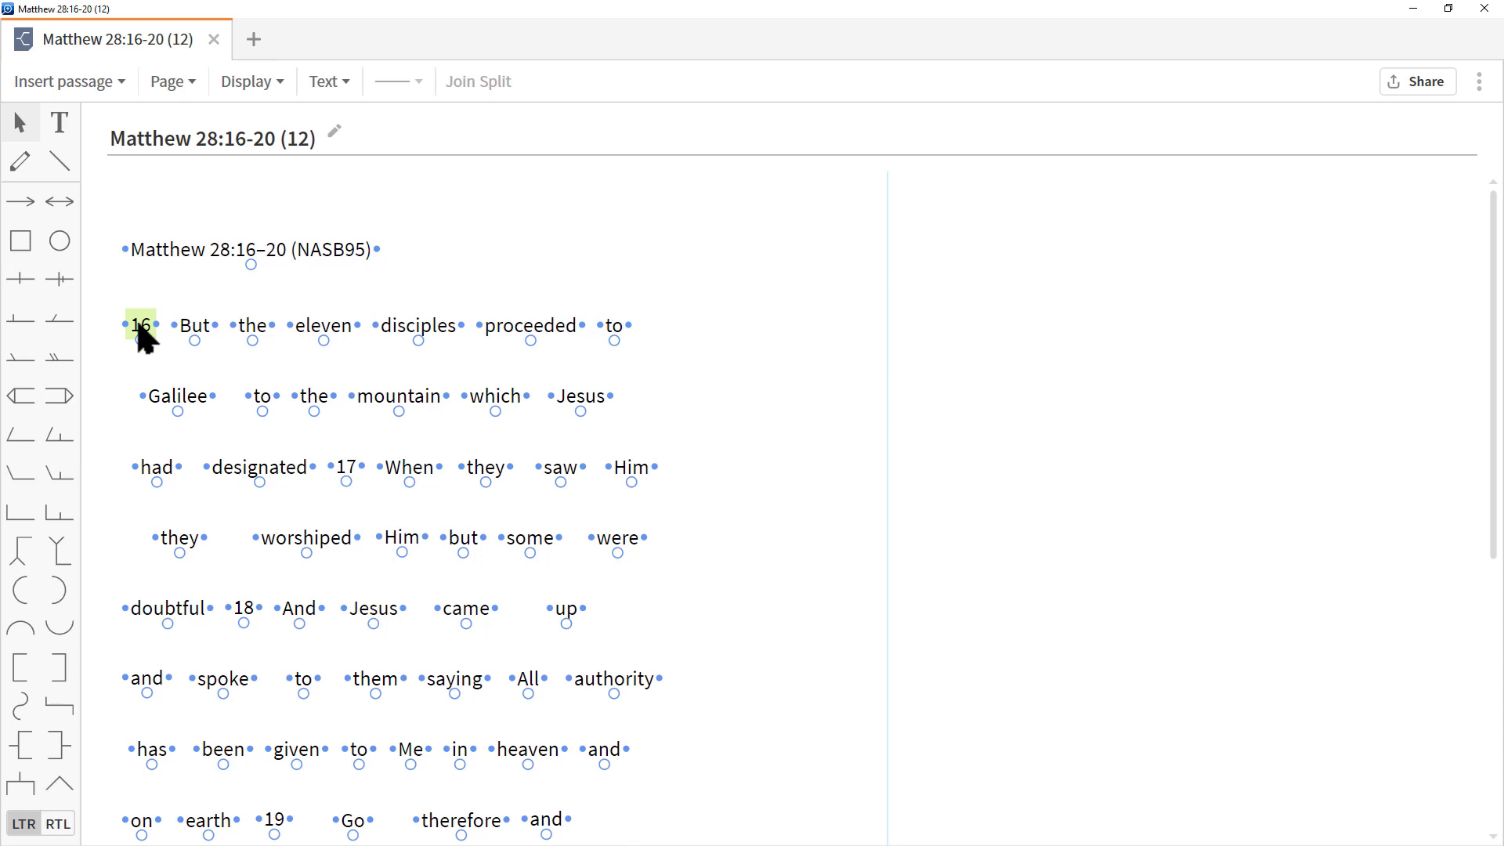
{"action": "left_click_drag", "start_coordinate": [142, 333], "coordinate": [154, 328]}
{"action": "mouse_move", "coordinate": [164, 324]}
{"action": "left_mouse_down"}
{"action": "mouse_move", "coordinate": [162, 309]}
{"action": "mouse_move", "coordinate": [153, 325]}
{"action": "left_mouse_up"}
{"action": "left_click", "coordinate": [149, 324]}
{"action": "left_click_drag", "start_coordinate": [160, 322], "coordinate": [170, 323]}
{"action": "left_click_drag", "start_coordinate": [174, 328], "coordinate": [142, 311]}
{"action": "left_click", "coordinate": [167, 325]}
{"action": "left_click_drag", "start_coordinate": [194, 342], "coordinate": [579, 258]}
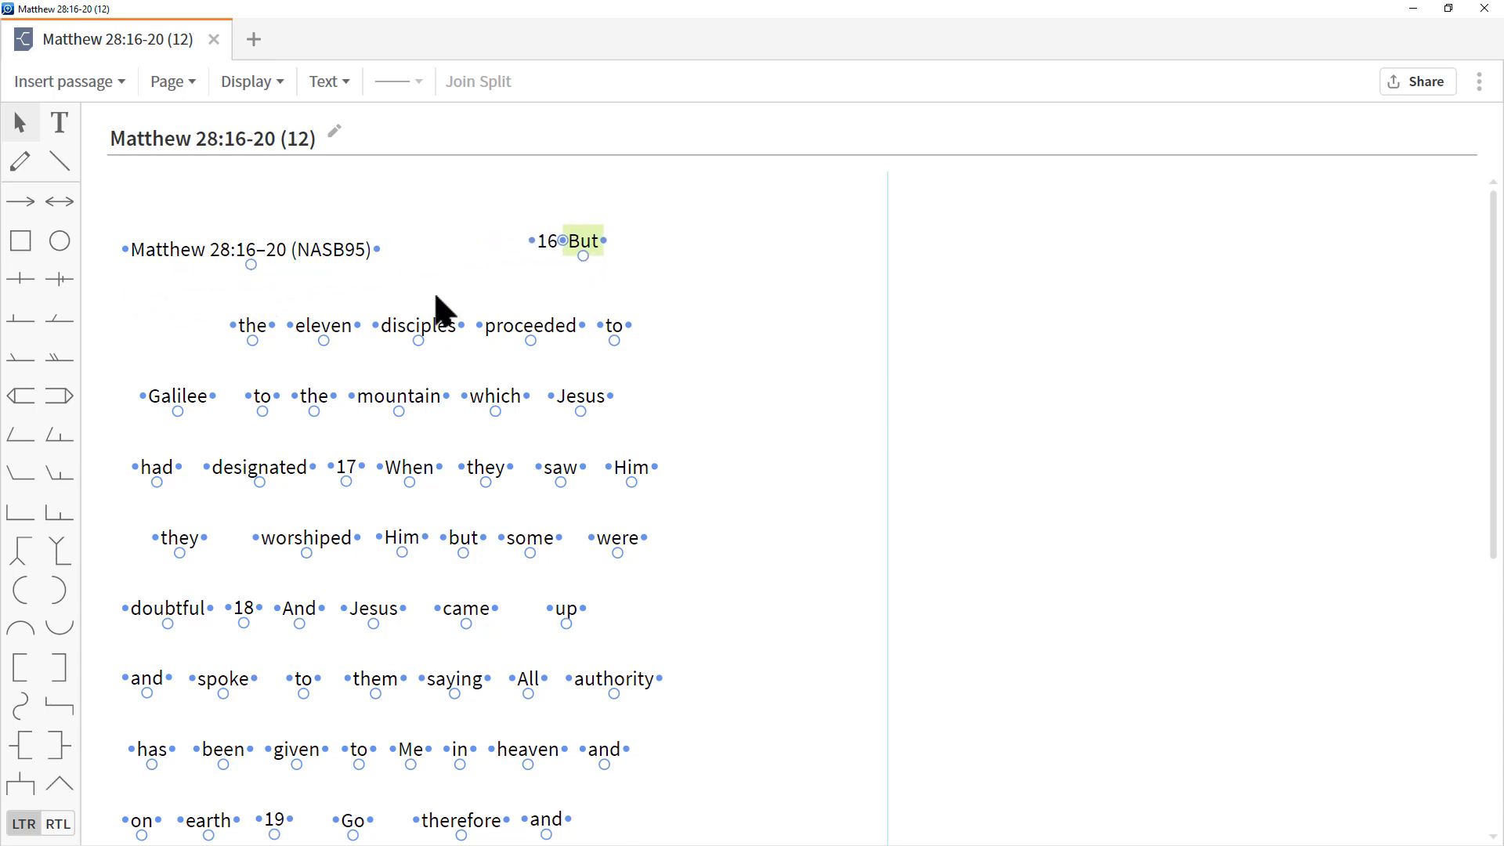
{"action": "left_click_drag", "start_coordinate": [436, 294], "coordinate": [187, 331]}
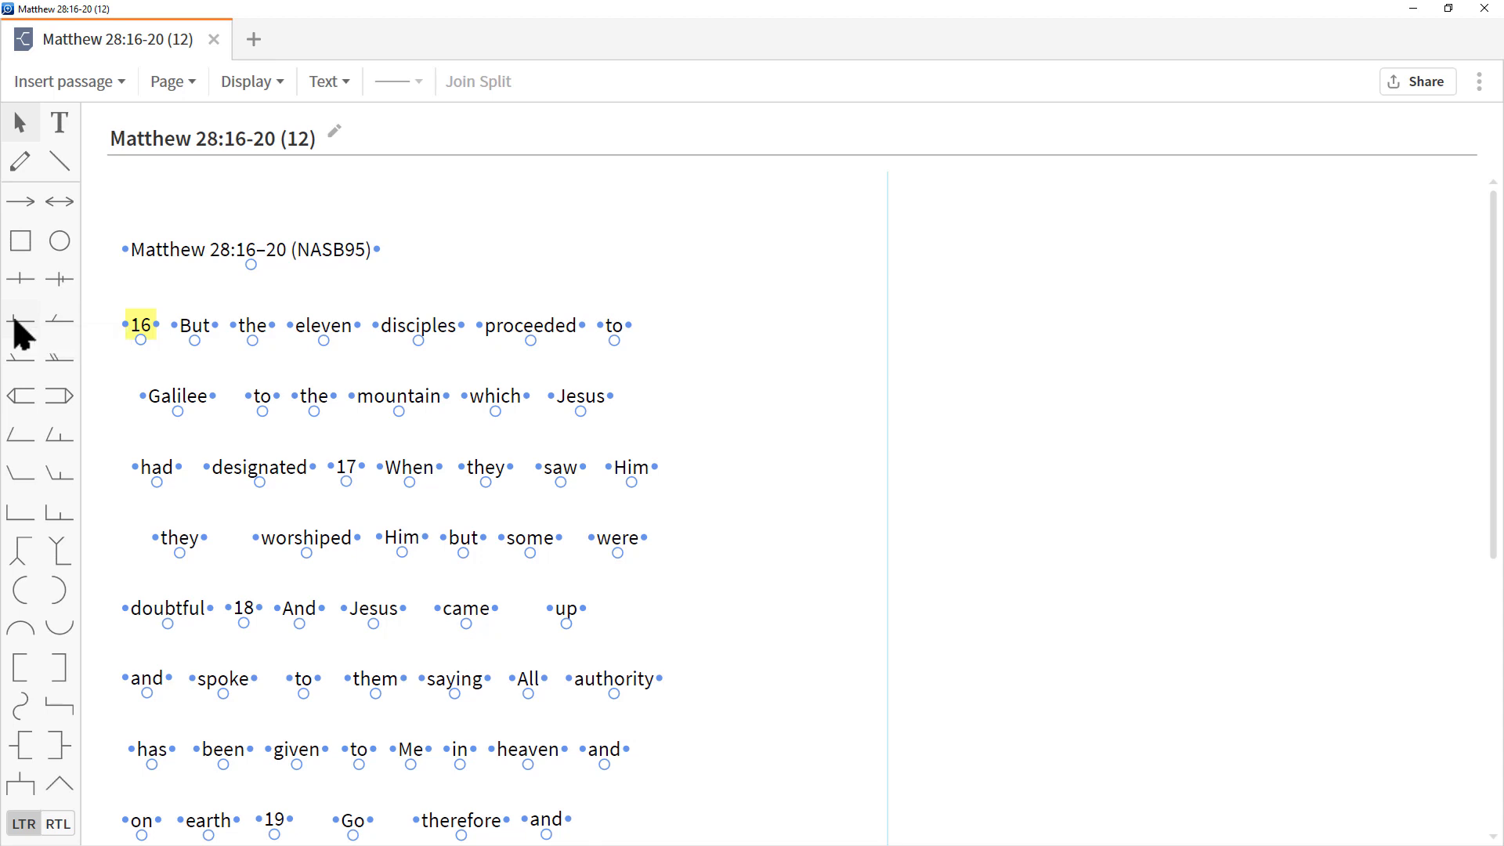
Step: Place a Direct Object line in the empty area beyond the vertical guide, level with verse 16
{"action": "left_click_drag", "start_coordinate": [23, 333], "coordinate": [957, 354]}
{"action": "left_click_drag", "start_coordinate": [1002, 290], "coordinate": [1053, 340]}
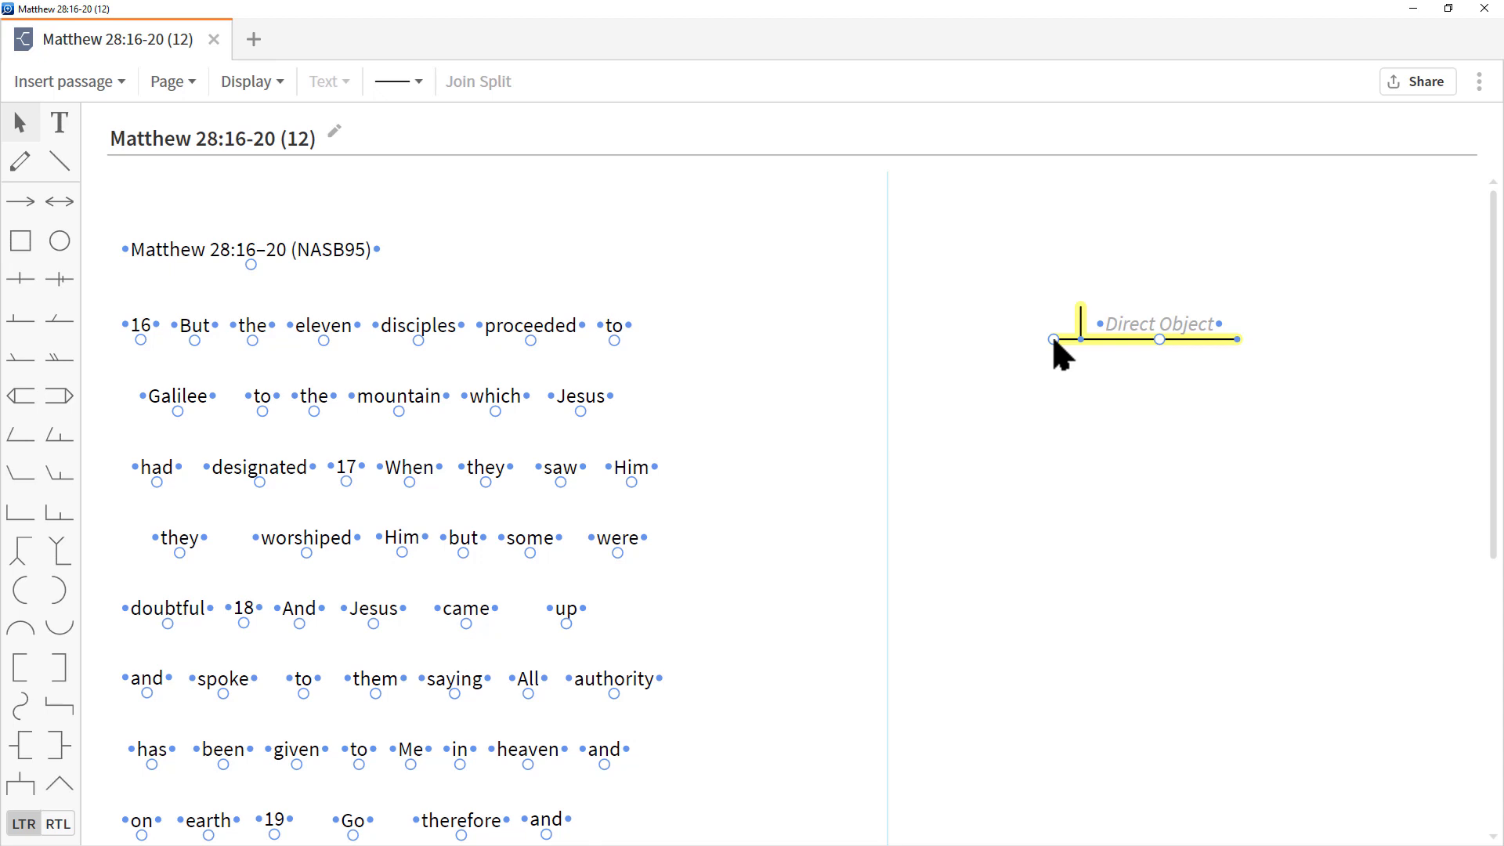
{"action": "left_click_drag", "start_coordinate": [1054, 340], "coordinate": [972, 354]}
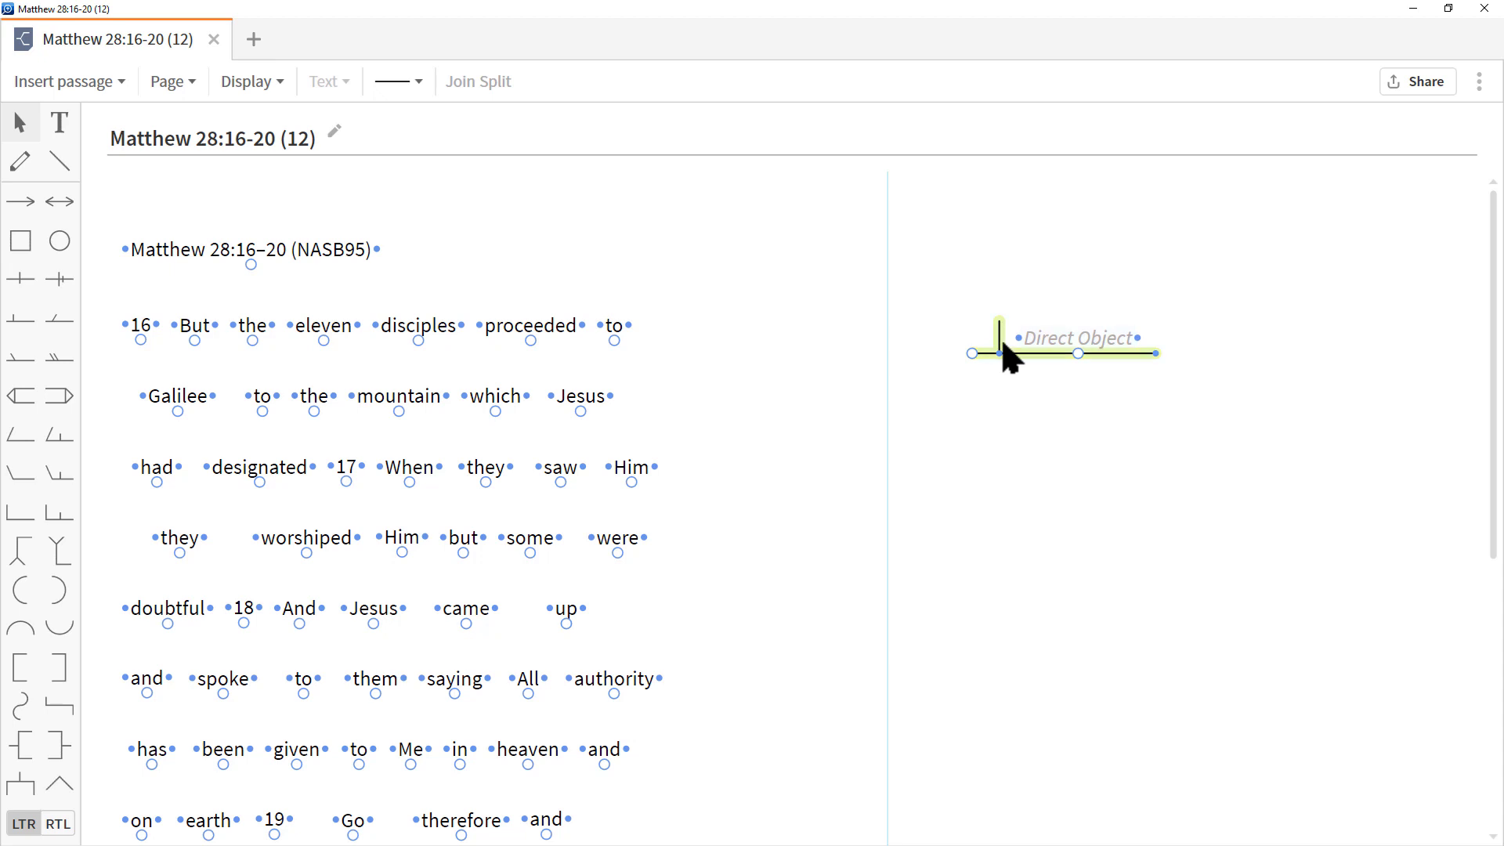
Step: Delete the Direct Object placeholder and put the word "But" from verse 16 on its line
{"action": "left_click", "coordinate": [1049, 341]}
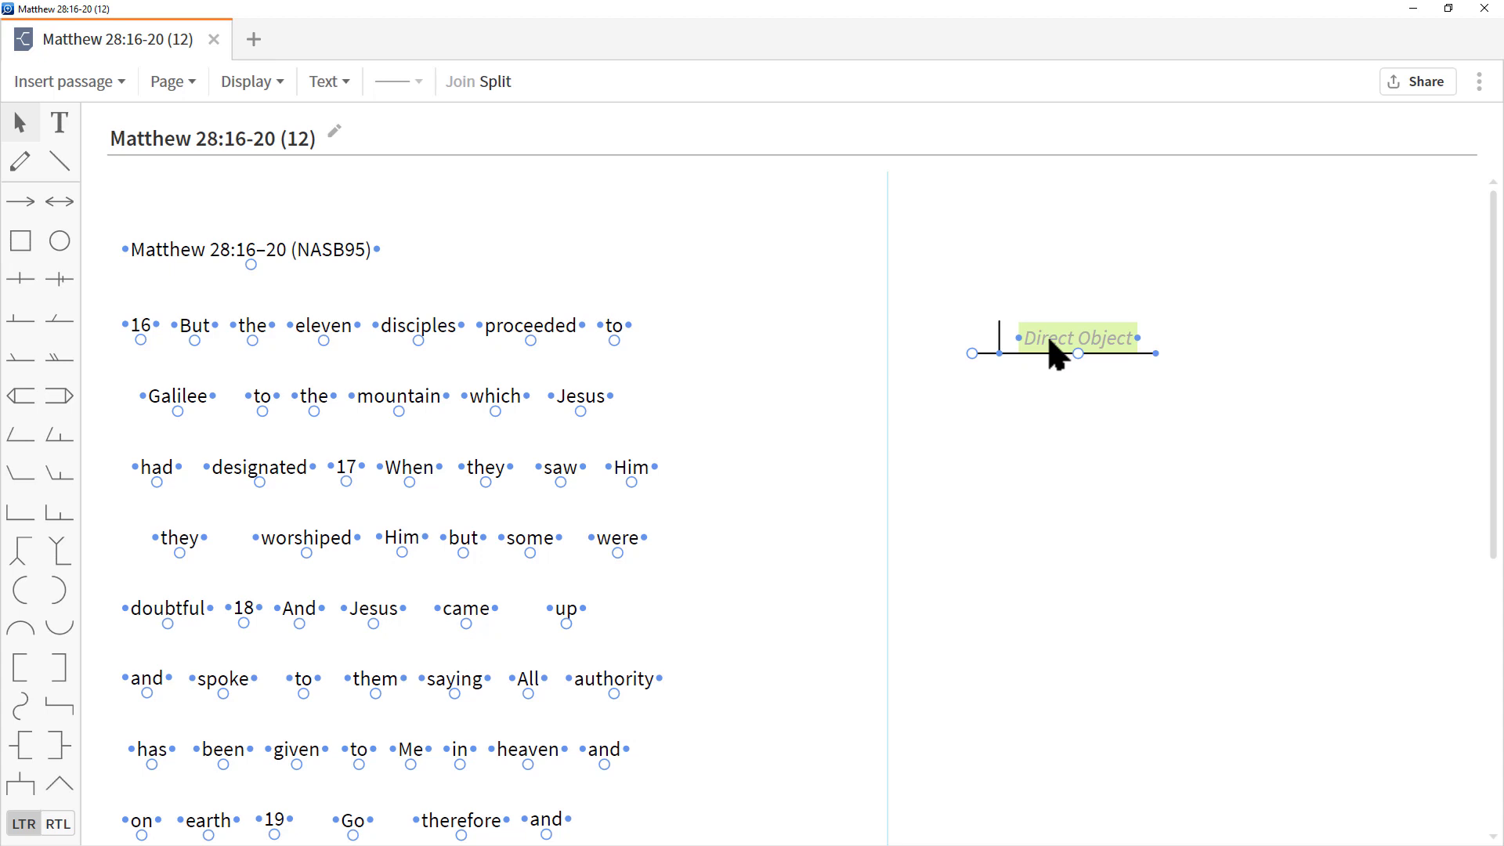
{"action": "key", "text": "Delete"}
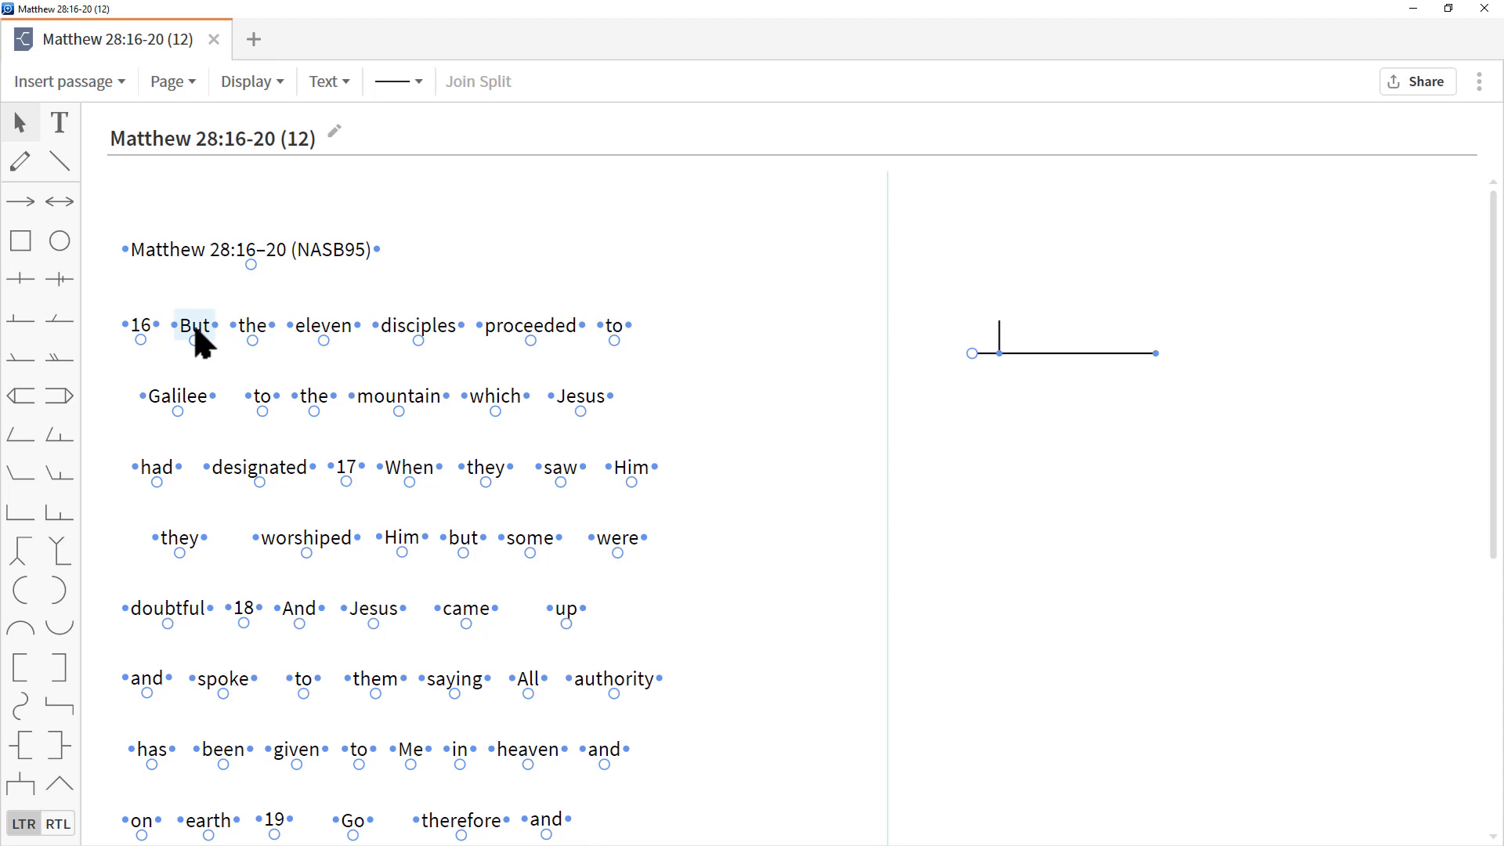
{"action": "left_click_drag", "start_coordinate": [197, 335], "coordinate": [1070, 359]}
{"action": "mouse_move", "coordinate": [1063, 353]}
{"action": "left_mouse_down"}
{"action": "mouse_move", "coordinate": [1225, 282]}
{"action": "mouse_move", "coordinate": [1074, 336]}
{"action": "mouse_move", "coordinate": [1076, 353]}
{"action": "left_mouse_up"}
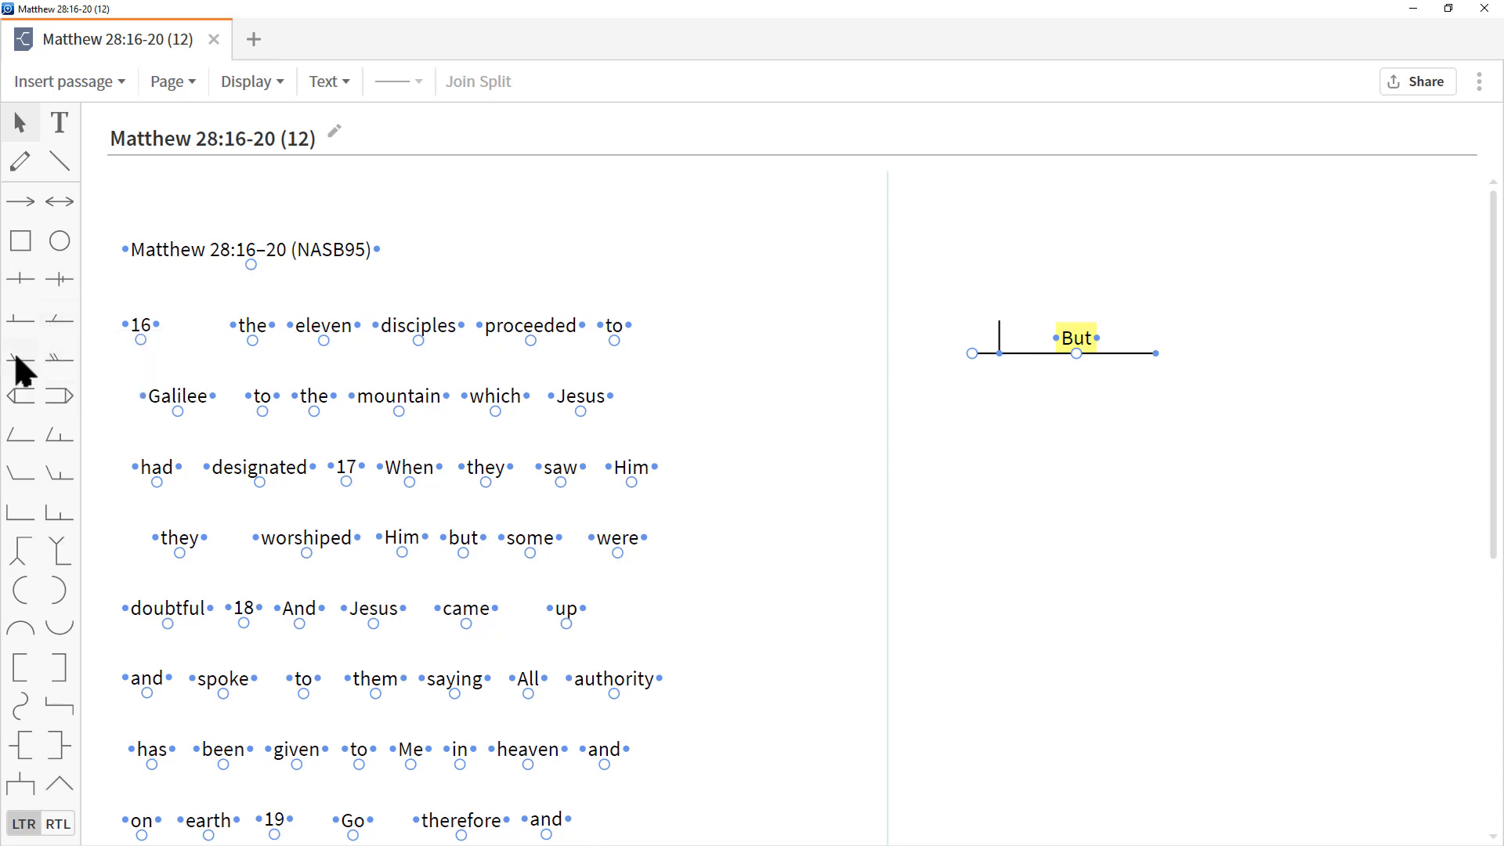
Step: Attach a Predicate Nominative line to the end of the direct object line and a Predicate Modifier beneath the word "But"
{"action": "left_click_drag", "start_coordinate": [14, 351], "coordinate": [1081, 448]}
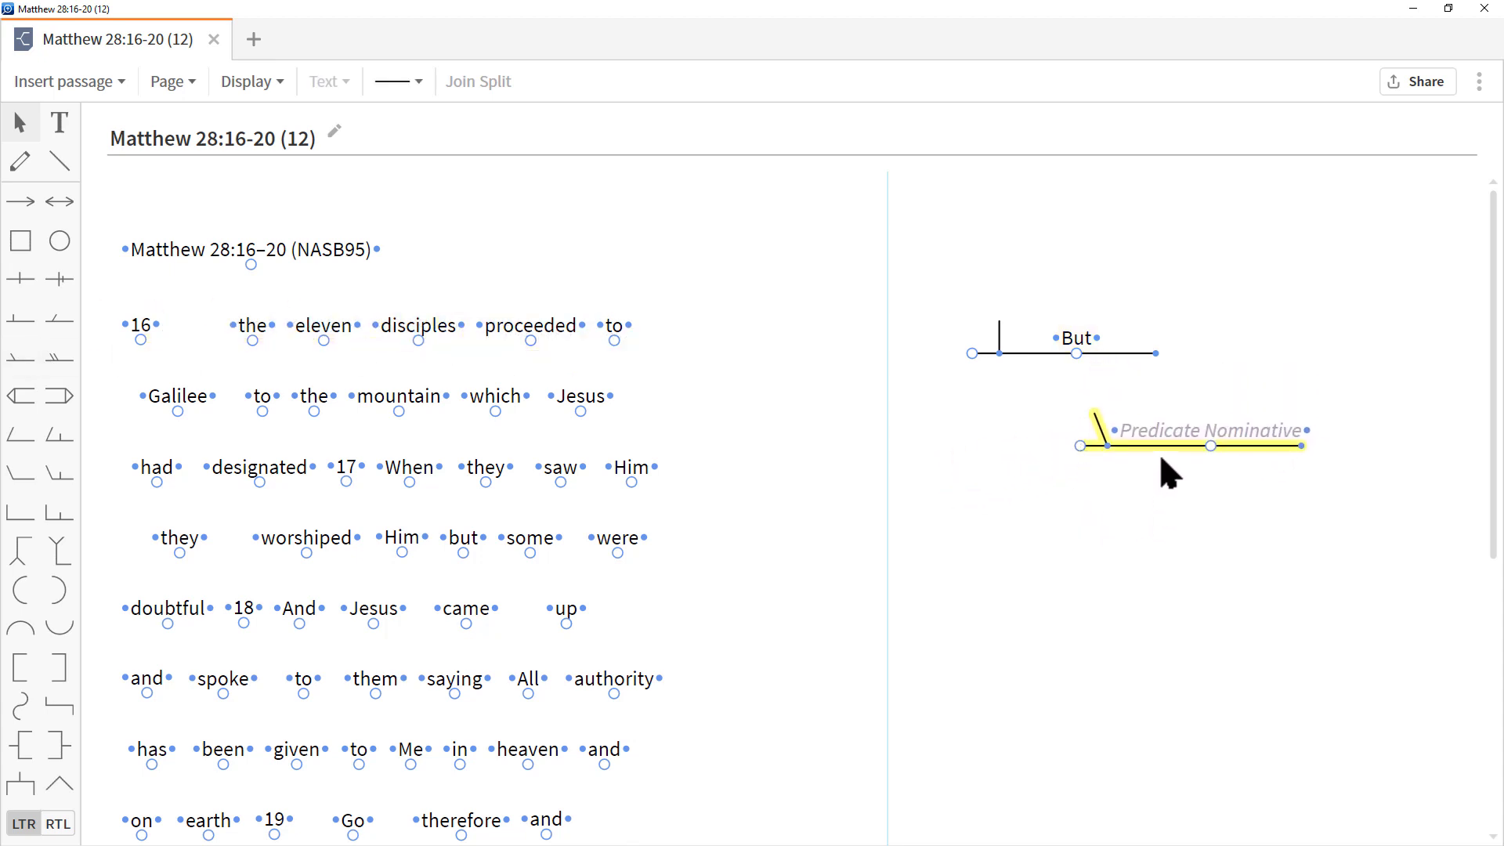
{"action": "left_click_drag", "start_coordinate": [1161, 457], "coordinate": [1235, 351]}
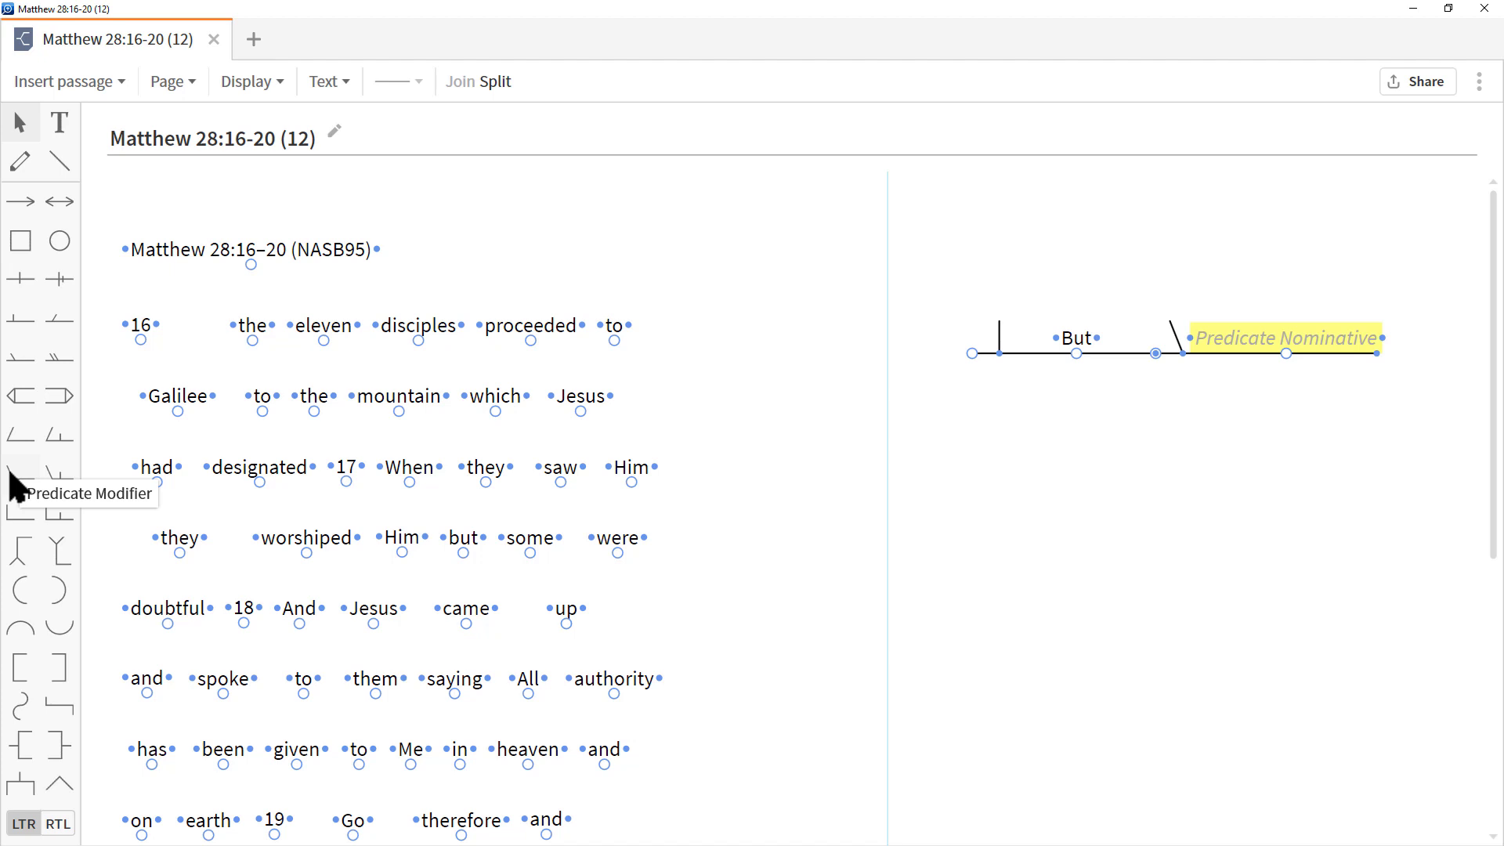
{"action": "left_click_drag", "start_coordinate": [14, 486], "coordinate": [1122, 452]}
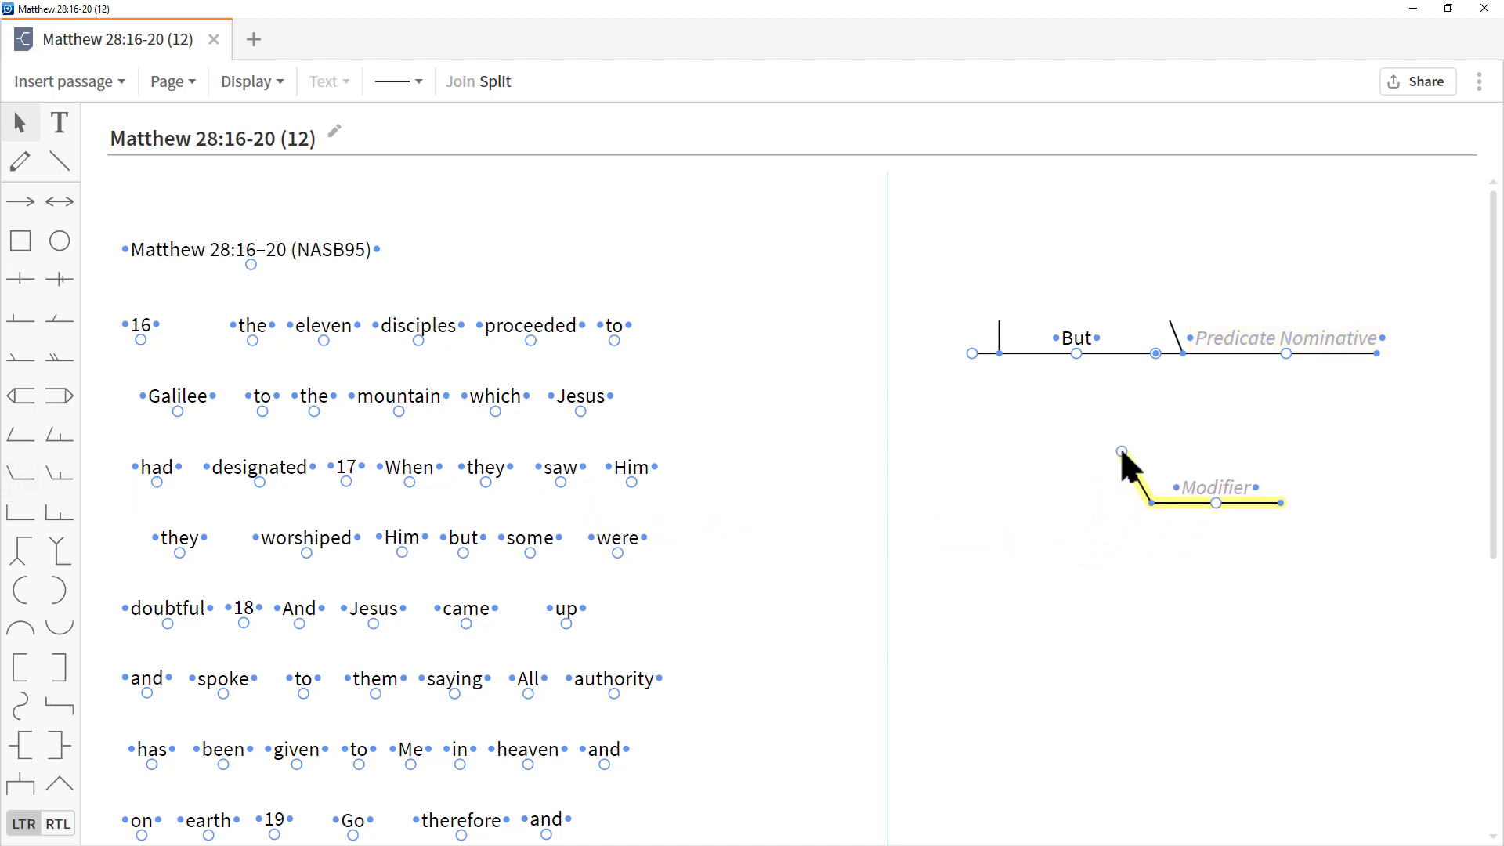
{"action": "left_click_drag", "start_coordinate": [1122, 452], "coordinate": [1102, 354]}
{"action": "left_click", "coordinate": [1079, 497]}
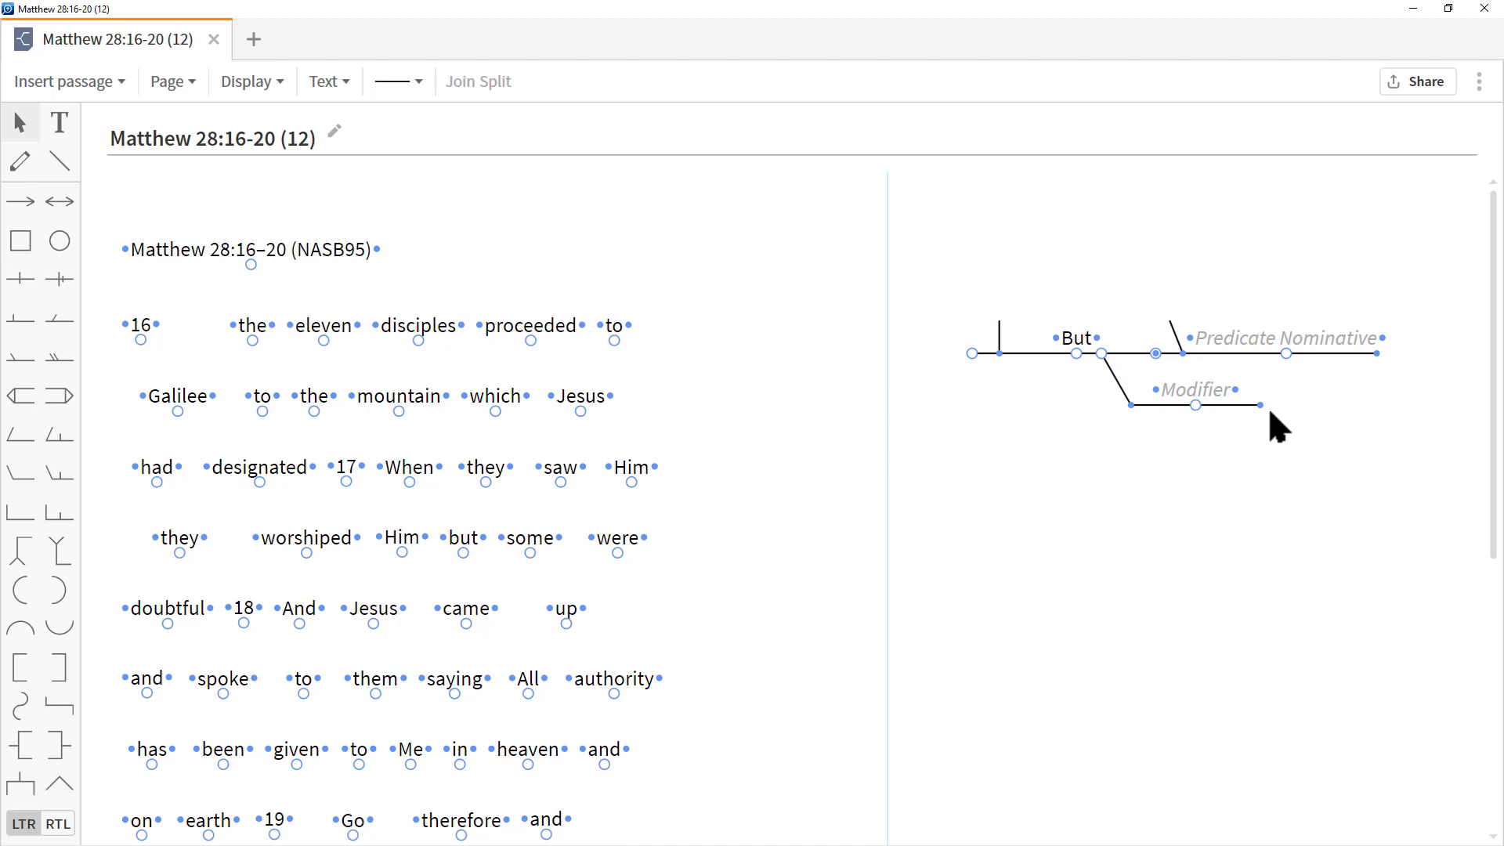
Step: Stretch the modifier line to make it longer and deeper, and move the whole connected diagram slightly lower
{"action": "left_click_drag", "start_coordinate": [1259, 405], "coordinate": [1389, 500]}
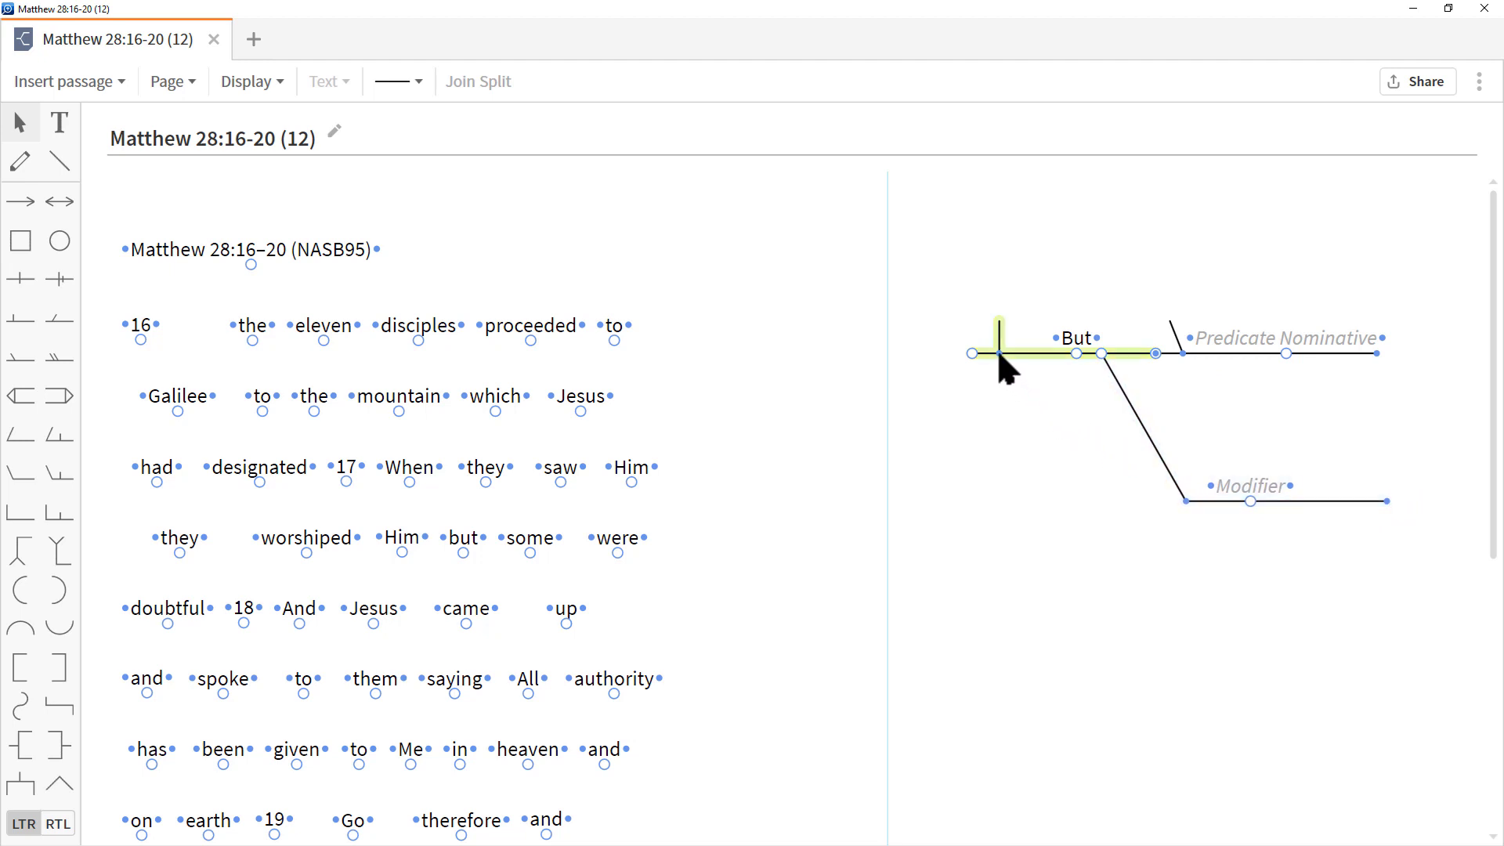
{"action": "mouse_move", "coordinate": [999, 354]}
{"action": "left_mouse_down"}
{"action": "mouse_move", "coordinate": [990, 374]}
{"action": "mouse_move", "coordinate": [1012, 373]}
{"action": "mouse_move", "coordinate": [993, 375]}
{"action": "left_mouse_up"}
{"action": "left_click_drag", "start_coordinate": [1003, 319], "coordinate": [1017, 370]}
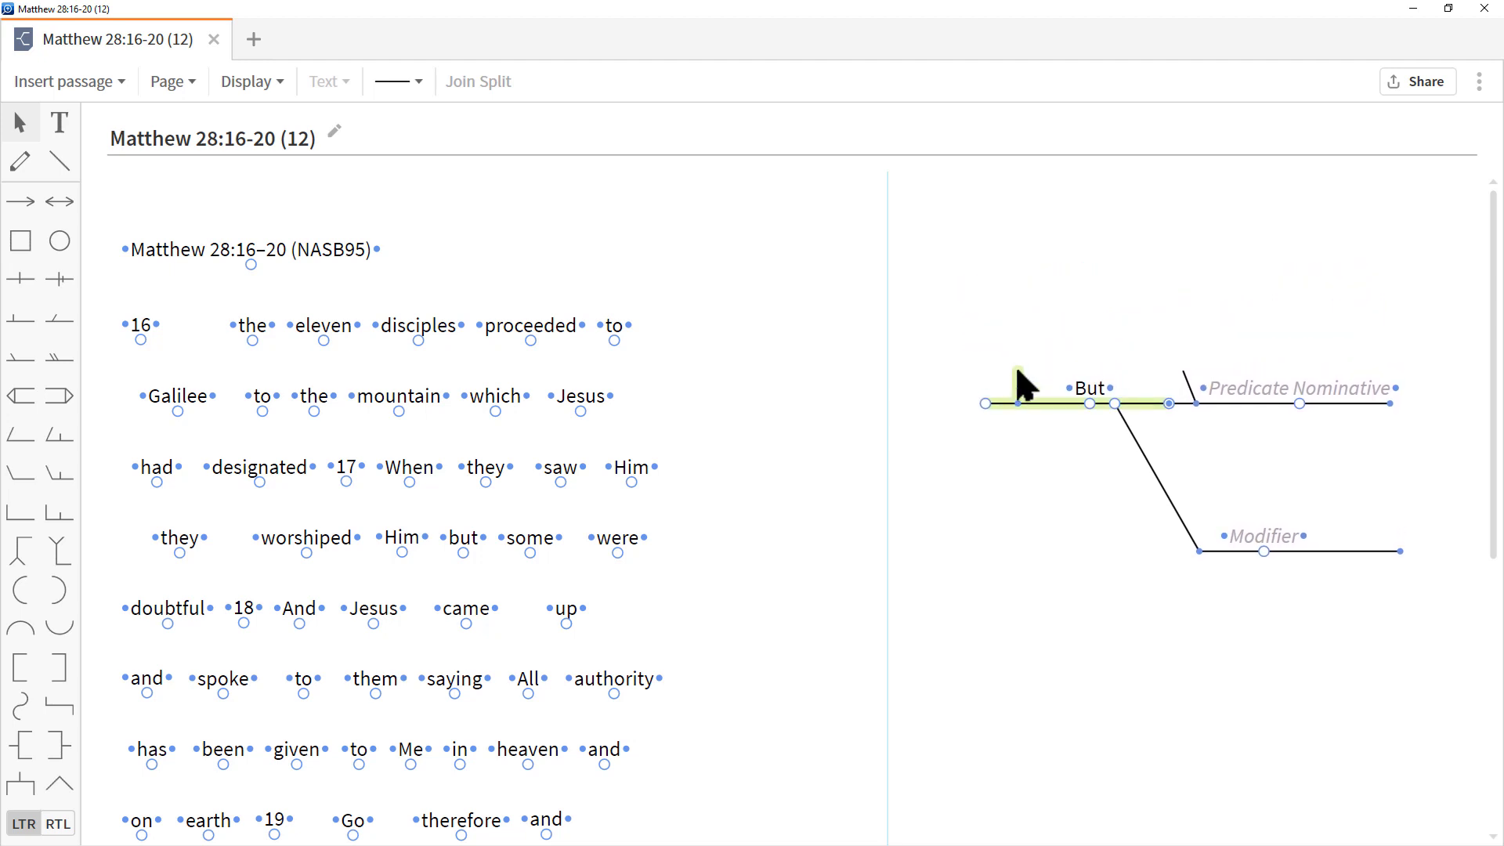
{"action": "left_click", "coordinate": [1016, 369]}
{"action": "mouse_move", "coordinate": [986, 403]}
{"action": "left_mouse_down"}
{"action": "mouse_move", "coordinate": [968, 410]}
{"action": "mouse_move", "coordinate": [964, 396]}
{"action": "mouse_move", "coordinate": [979, 398]}
{"action": "left_mouse_up"}
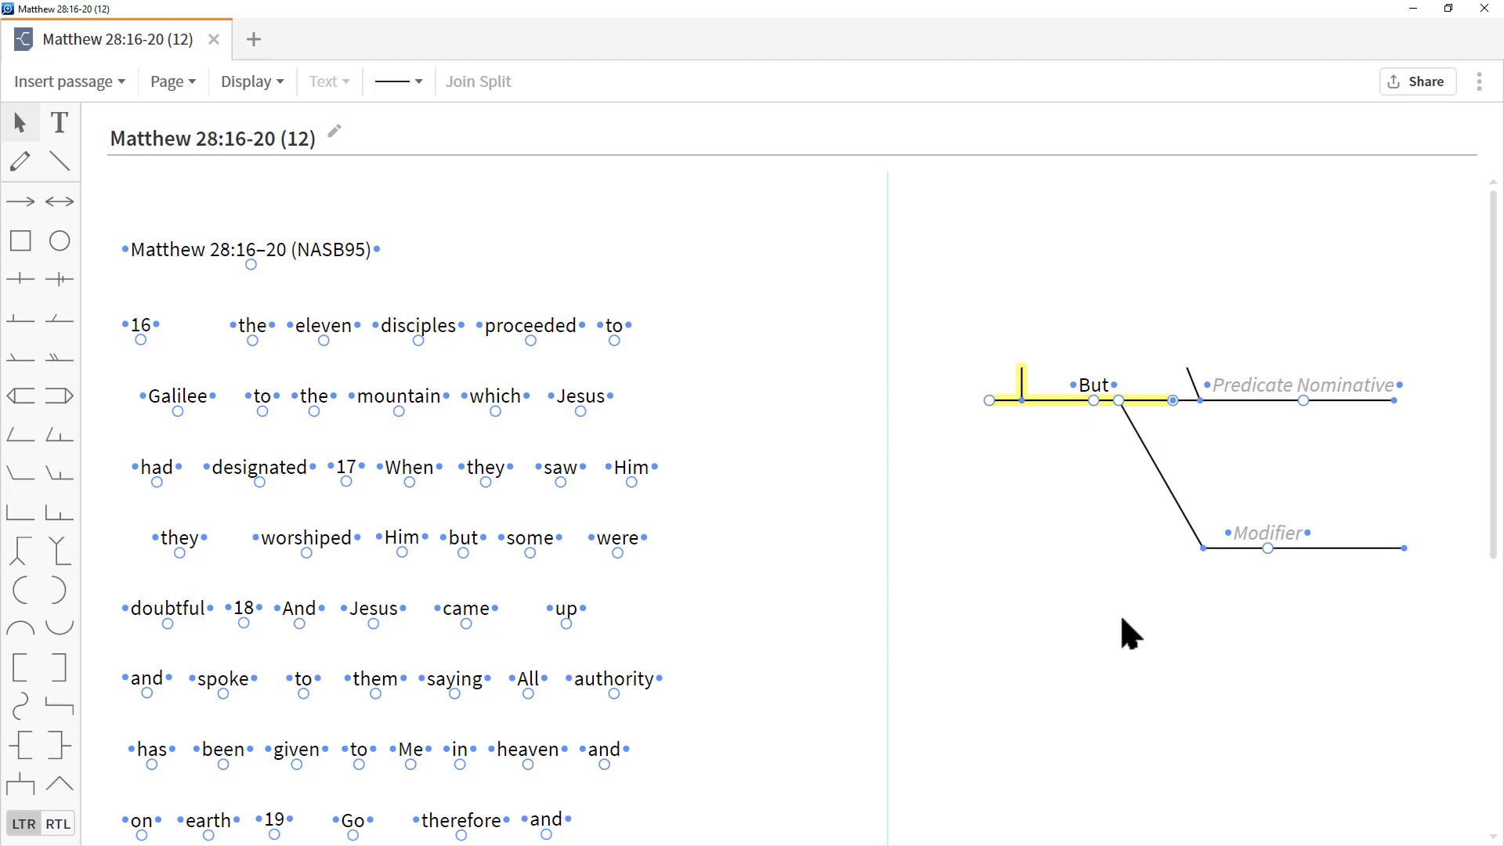
Step: Switch the diagramming shapes to right-to-left (RTL) orientation
{"action": "left_click", "coordinate": [23, 824]}
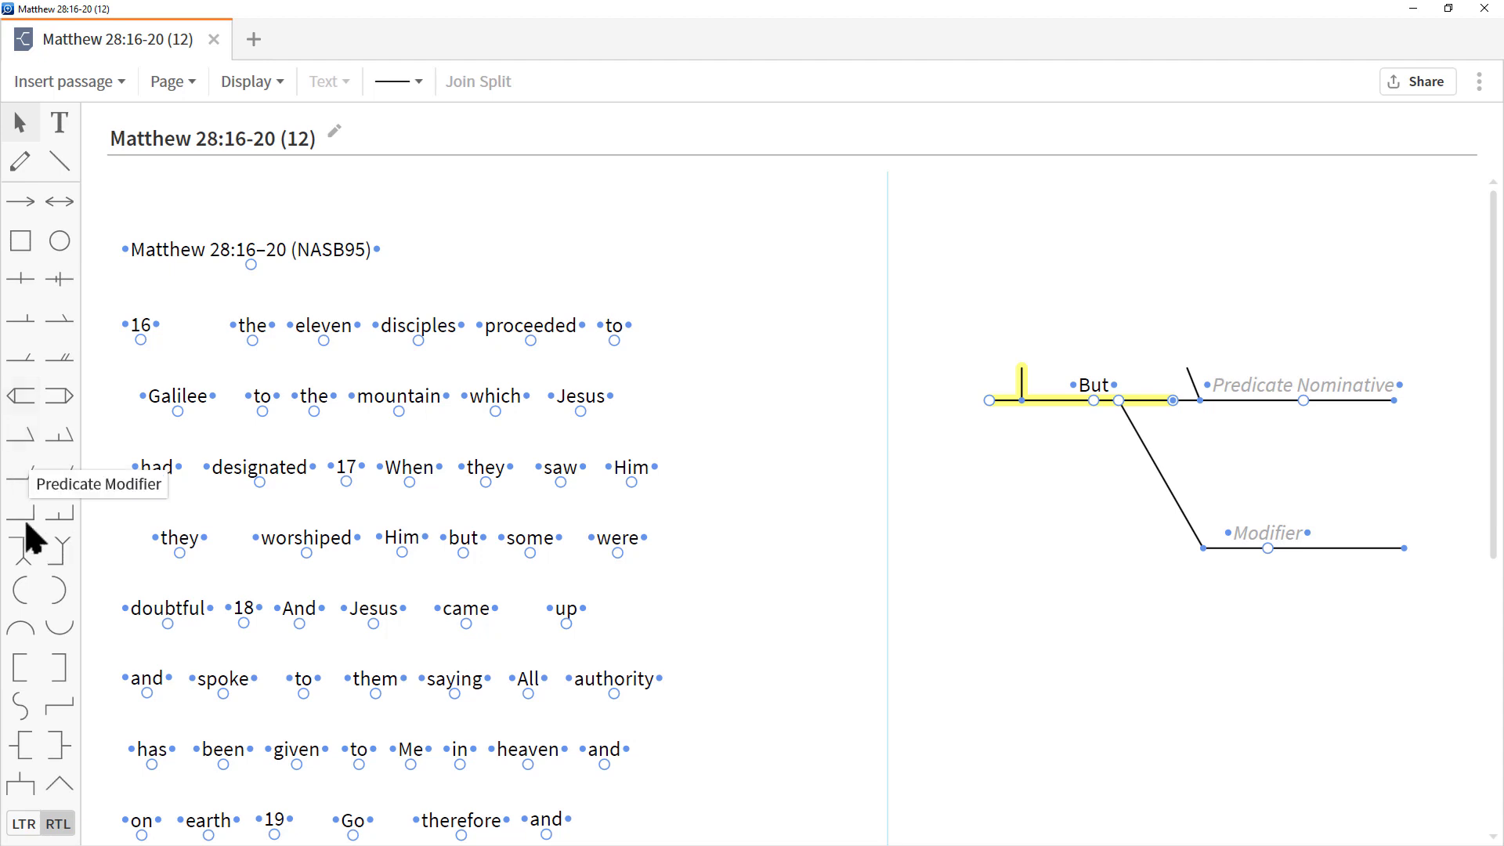
Step: Switch the shapes back to left-to-right (LTR) orientation and place the free text "HJKhsdkajsdhksahd" below the connected diagram
{"action": "left_click", "coordinate": [26, 826]}
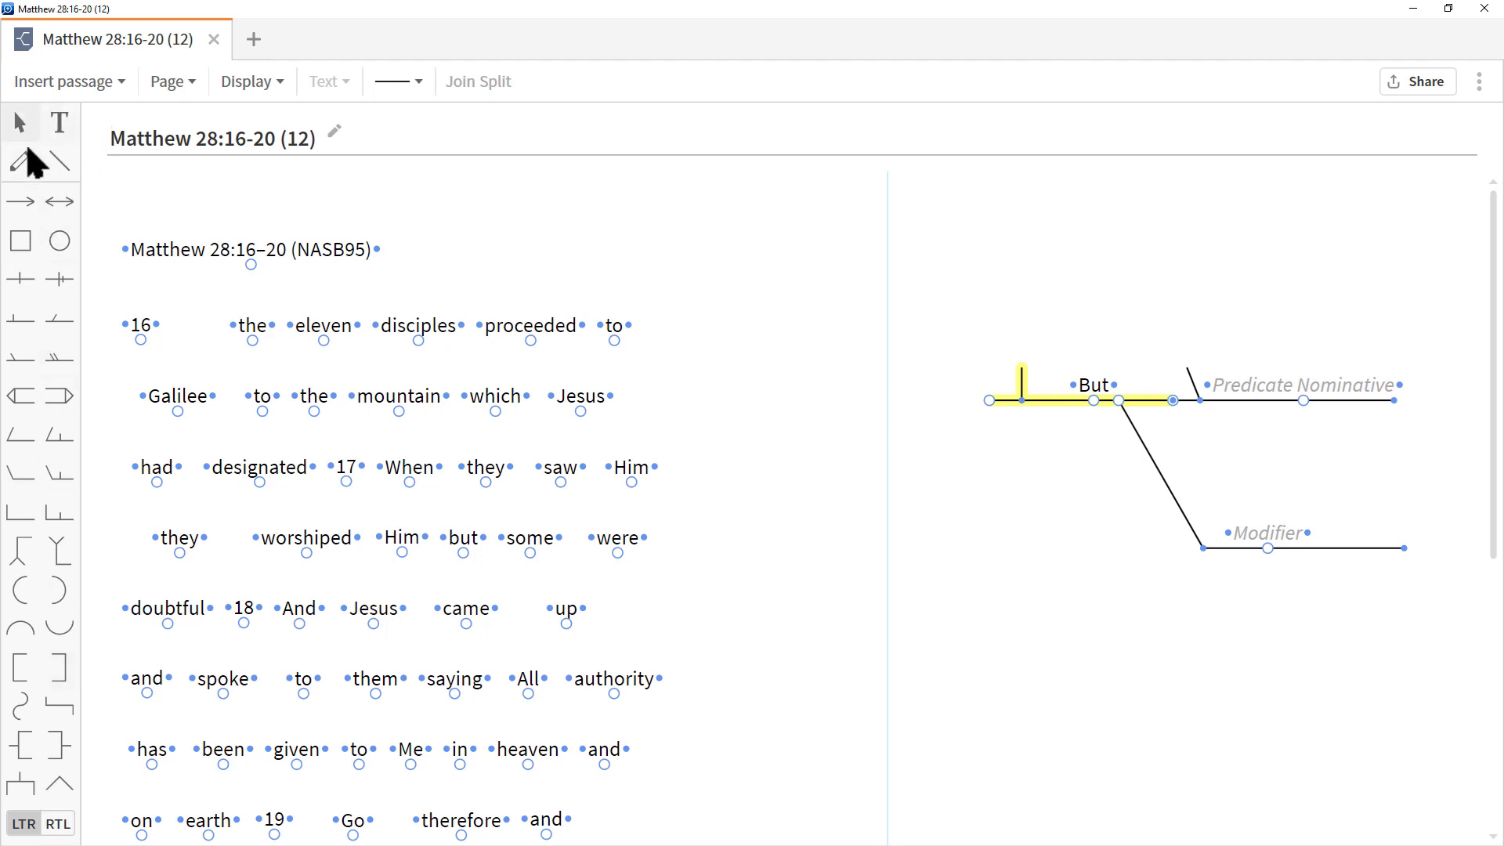
{"action": "left_click", "coordinate": [62, 125]}
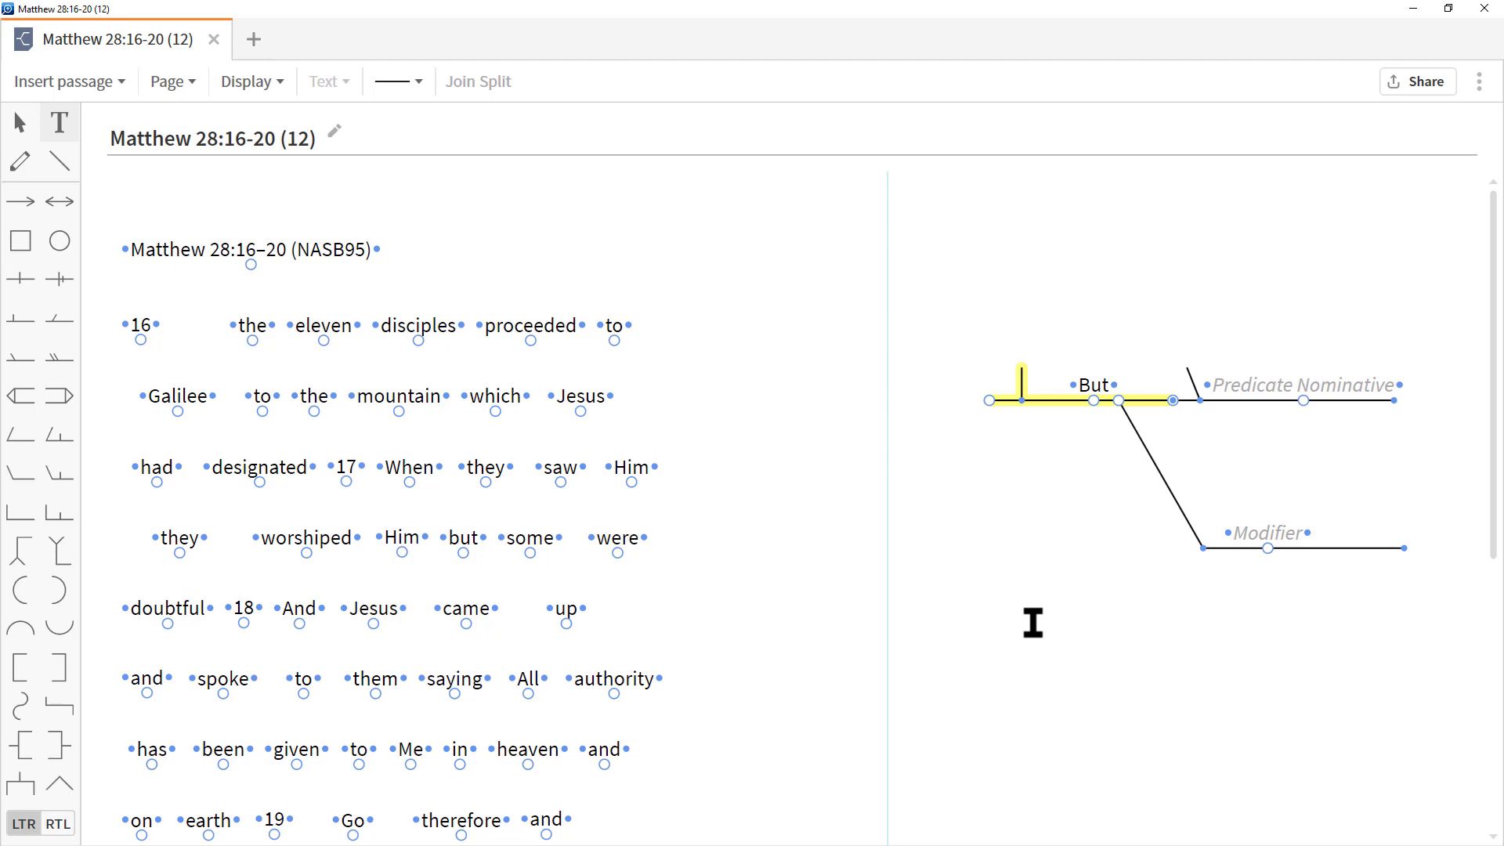
{"action": "left_click", "coordinate": [1033, 622]}
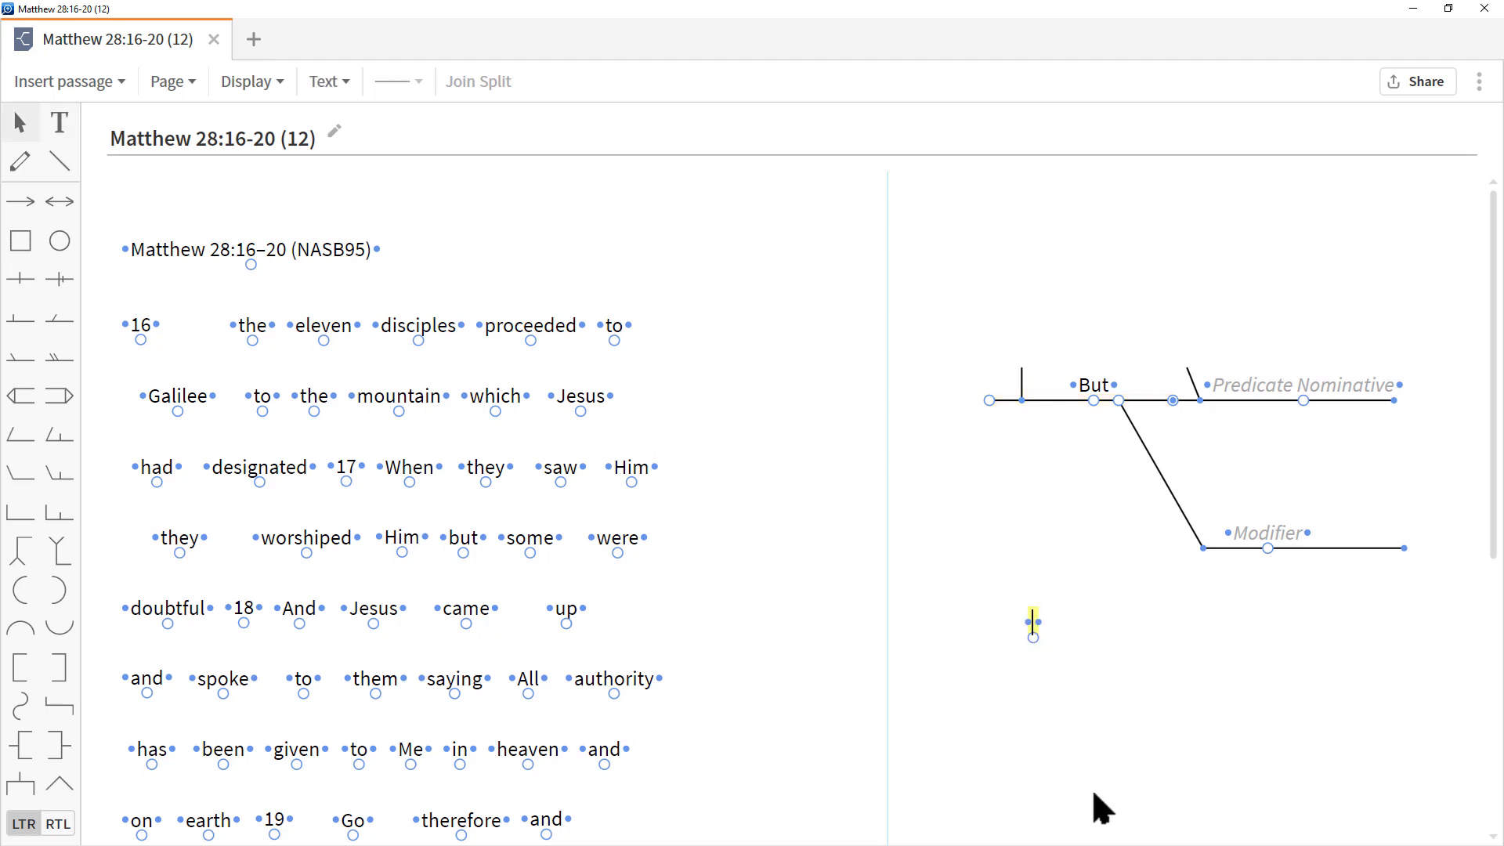
{"action": "type", "text": "HJKhsdkajsdhksahd"}
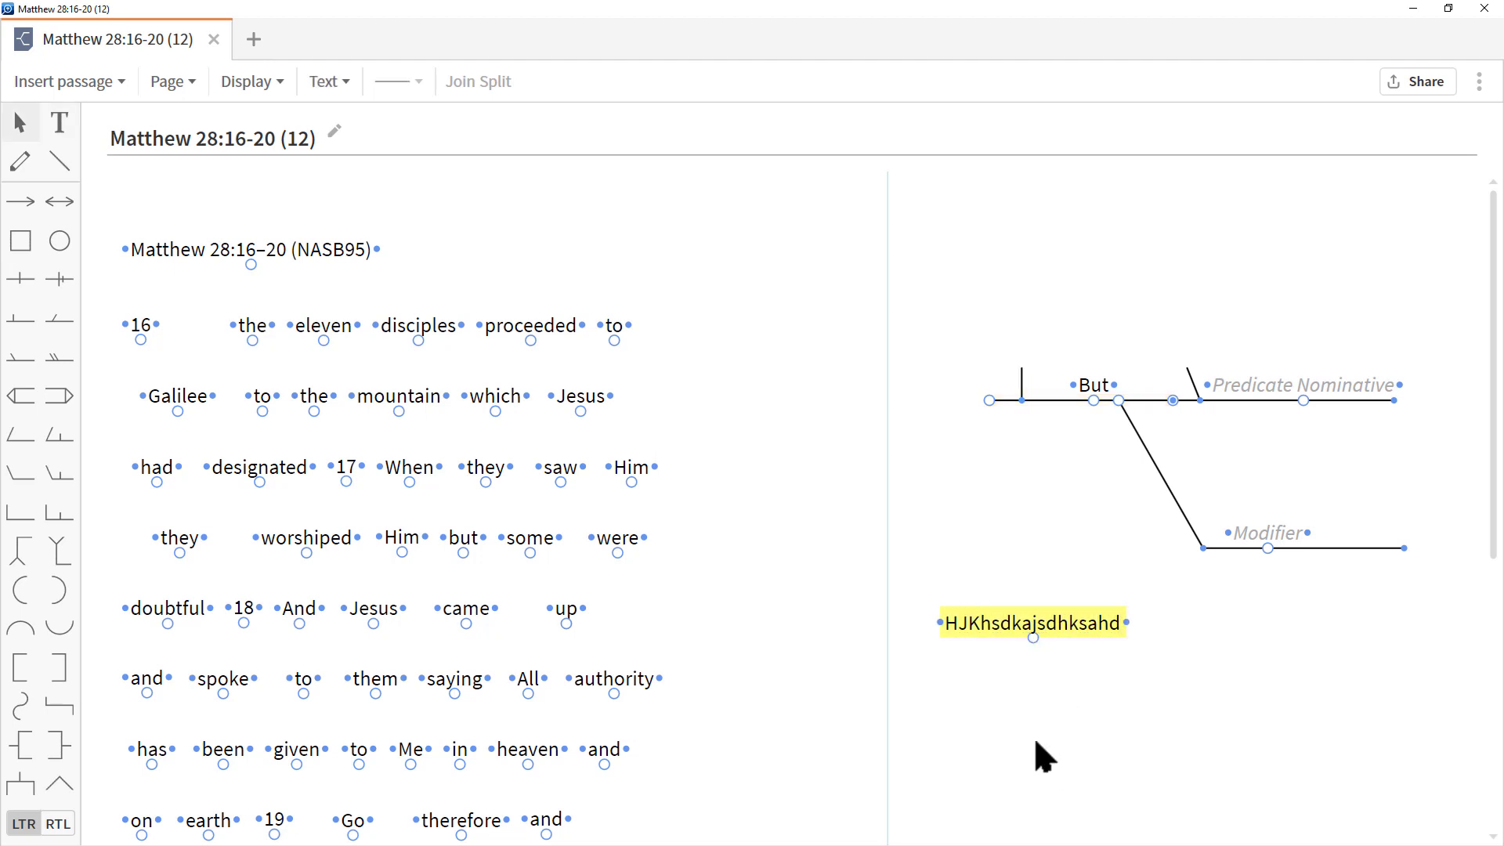
{"action": "key", "text": "Escape"}
{"action": "mouse_move", "coordinate": [1042, 622]}
{"action": "left_mouse_down"}
{"action": "mouse_move", "coordinate": [1034, 564]}
{"action": "mouse_move", "coordinate": [1062, 634]}
{"action": "left_mouse_up"}
{"action": "left_click_drag", "start_coordinate": [1081, 692], "coordinate": [1082, 696]}
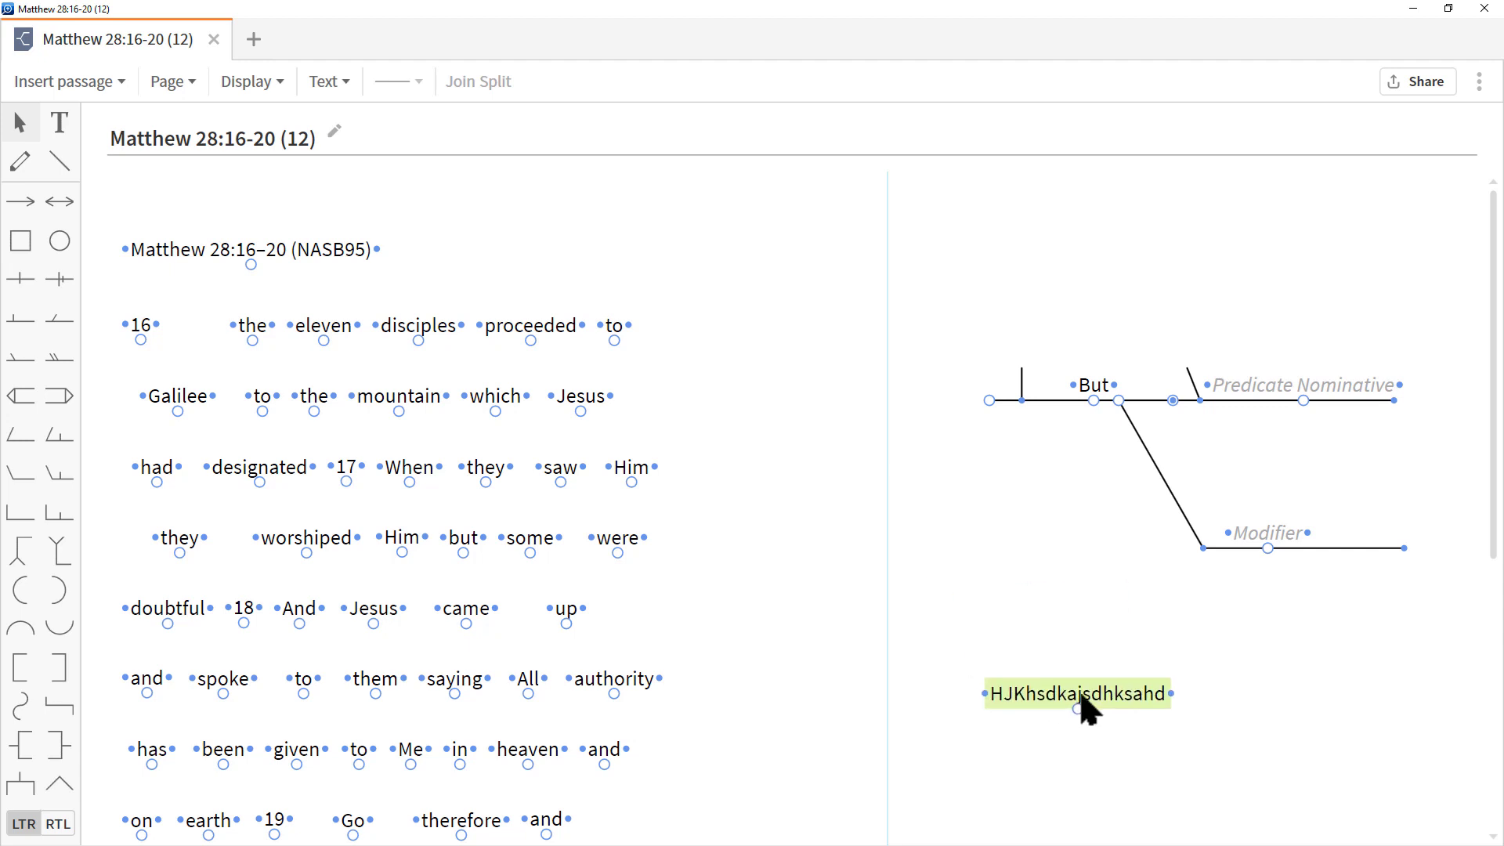
Step: Replace the entire free text below the diagram with "dfsdfjdsf"
{"action": "left_click", "coordinate": [1081, 705]}
{"action": "key", "text": "shift+Right"}
{"action": "key", "text": "shift+Right"}
{"action": "key", "text": "shift+Right"}
{"action": "key", "text": "shift+Right"}
{"action": "key", "text": "shift+Right"}
{"action": "key", "text": "shift+Right"}
{"action": "key", "text": "shift+Right"}
{"action": "key", "text": "shift+Right"}
{"action": "key", "text": "shift+Right"}
{"action": "key", "text": "shift+Right"}
{"action": "key", "text": "shift+Right"}
{"action": "key", "text": "shift+Right"}
{"action": "key", "text": "shift+Right"}
{"action": "key", "text": "shift+Right"}
{"action": "key", "text": "shift+Right"}
{"action": "key", "text": "shift+Right"}
{"action": "key", "text": "shift+Right"}
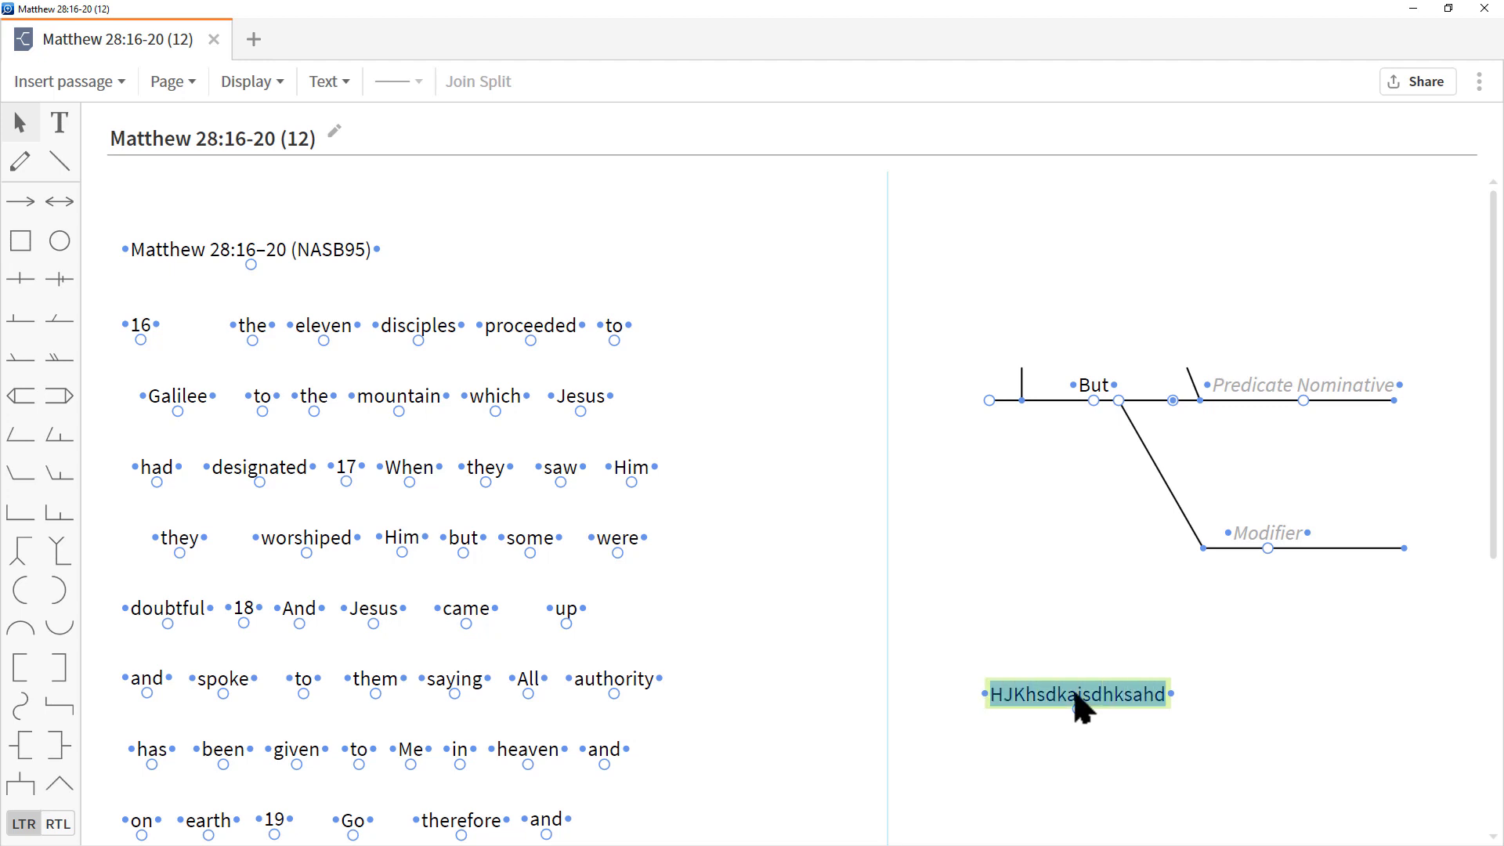
{"action": "type", "text": "dfsdfjdsf"}
{"action": "left_click", "coordinate": [1229, 750]}
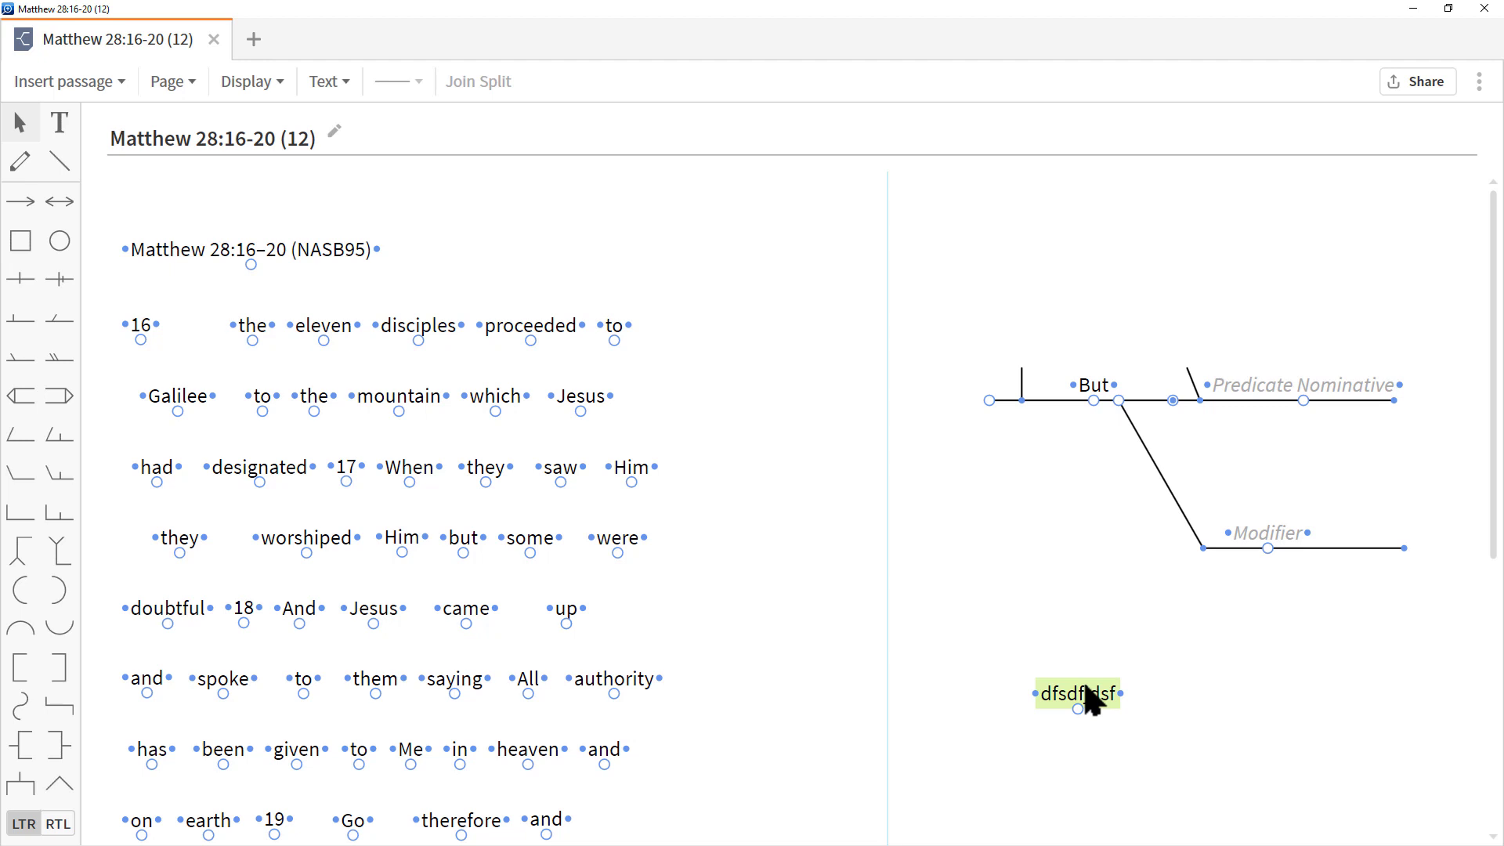
Step: Draw a looping freehand squiggle above the connected diagram with the pencil and undo it
{"action": "left_click", "coordinate": [19, 163]}
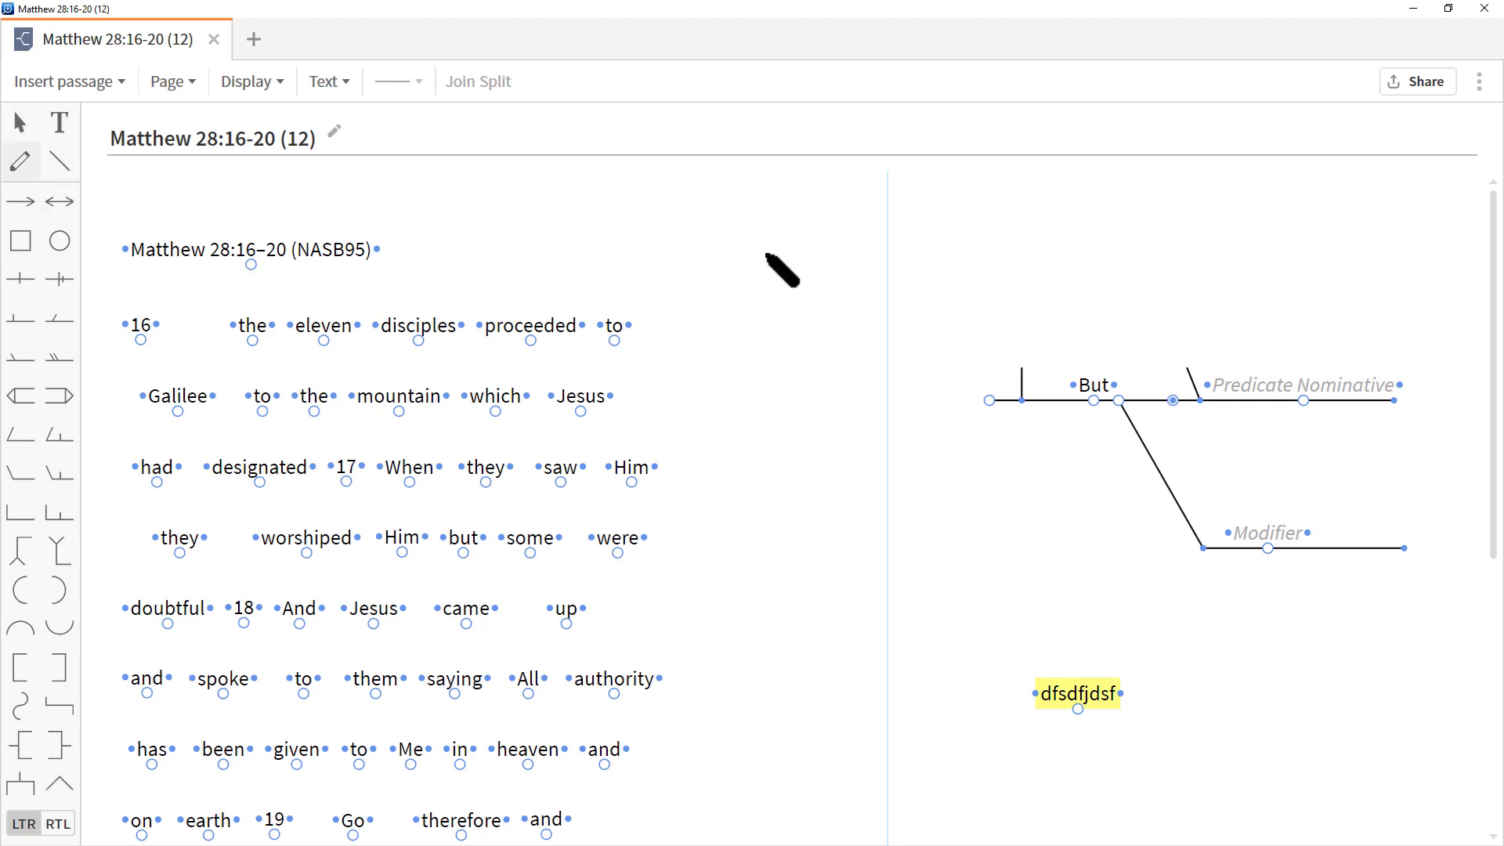
{"action": "mouse_move", "coordinate": [1059, 269]}
{"action": "left_mouse_down"}
{"action": "mouse_move", "coordinate": [1057, 308]}
{"action": "mouse_move", "coordinate": [1299, 218]}
{"action": "mouse_move", "coordinate": [1218, 296]}
{"action": "left_mouse_up"}
{"action": "left_click_drag", "start_coordinate": [1178, 246], "coordinate": [994, 207]}
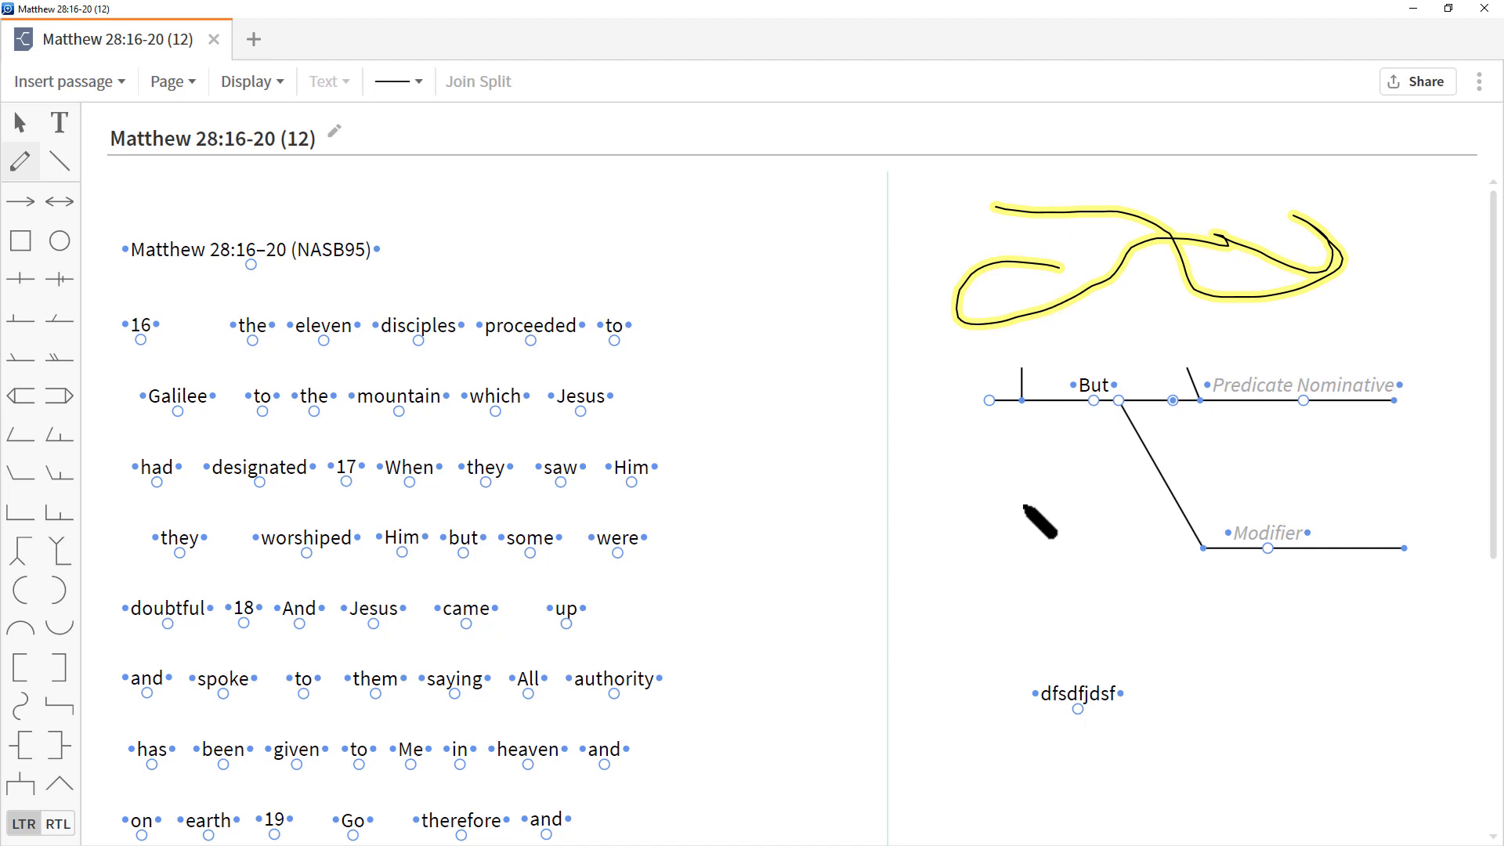
{"action": "key", "text": "ctrl+z"}
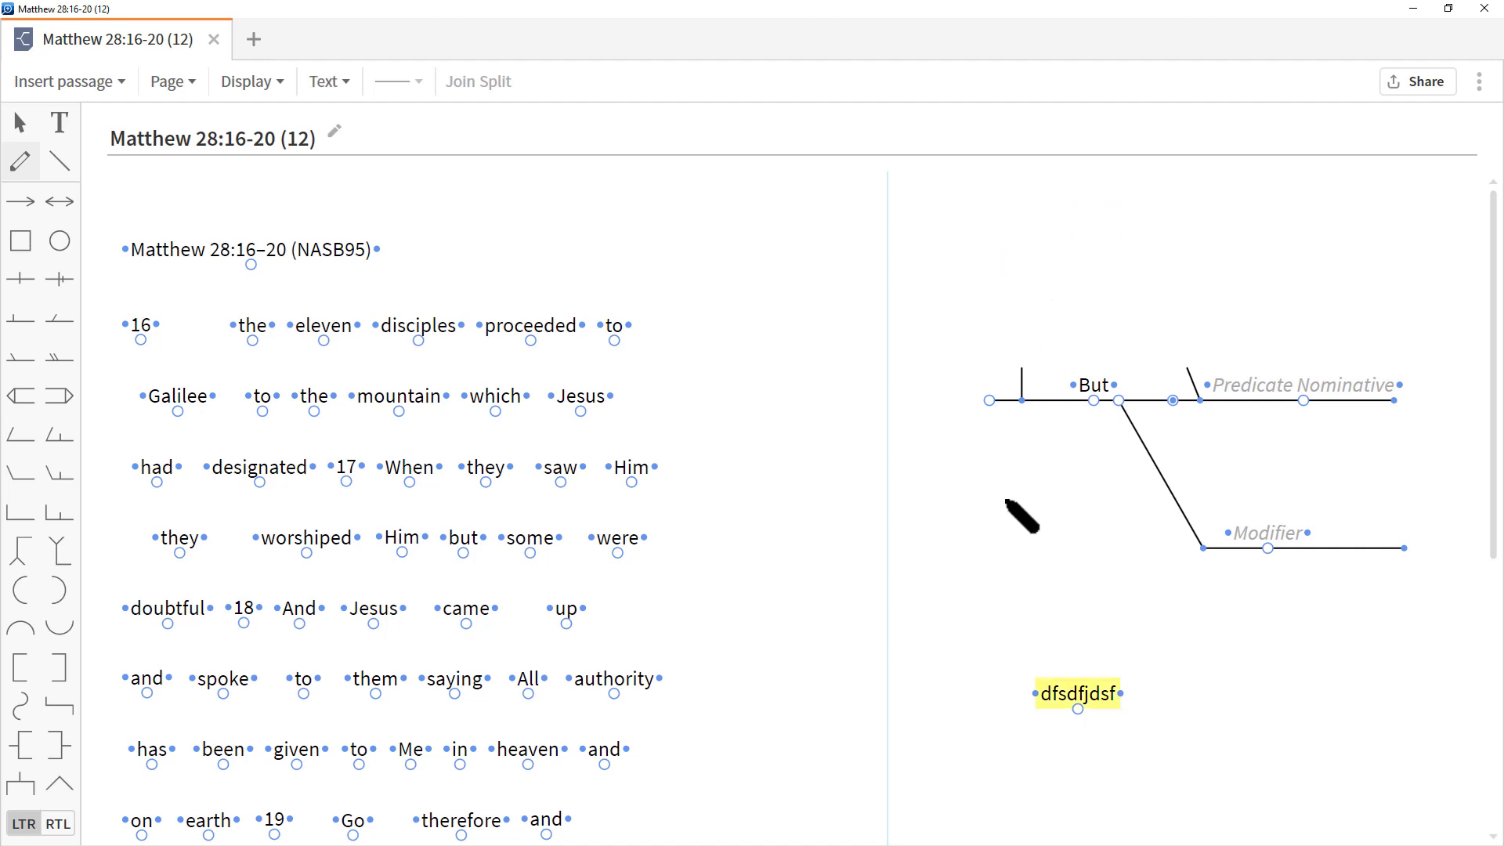
Step: Draw a slanted straight line above the diagram, move its lower end to make it longer and horizontal, and delete it
{"action": "left_click", "coordinate": [55, 166]}
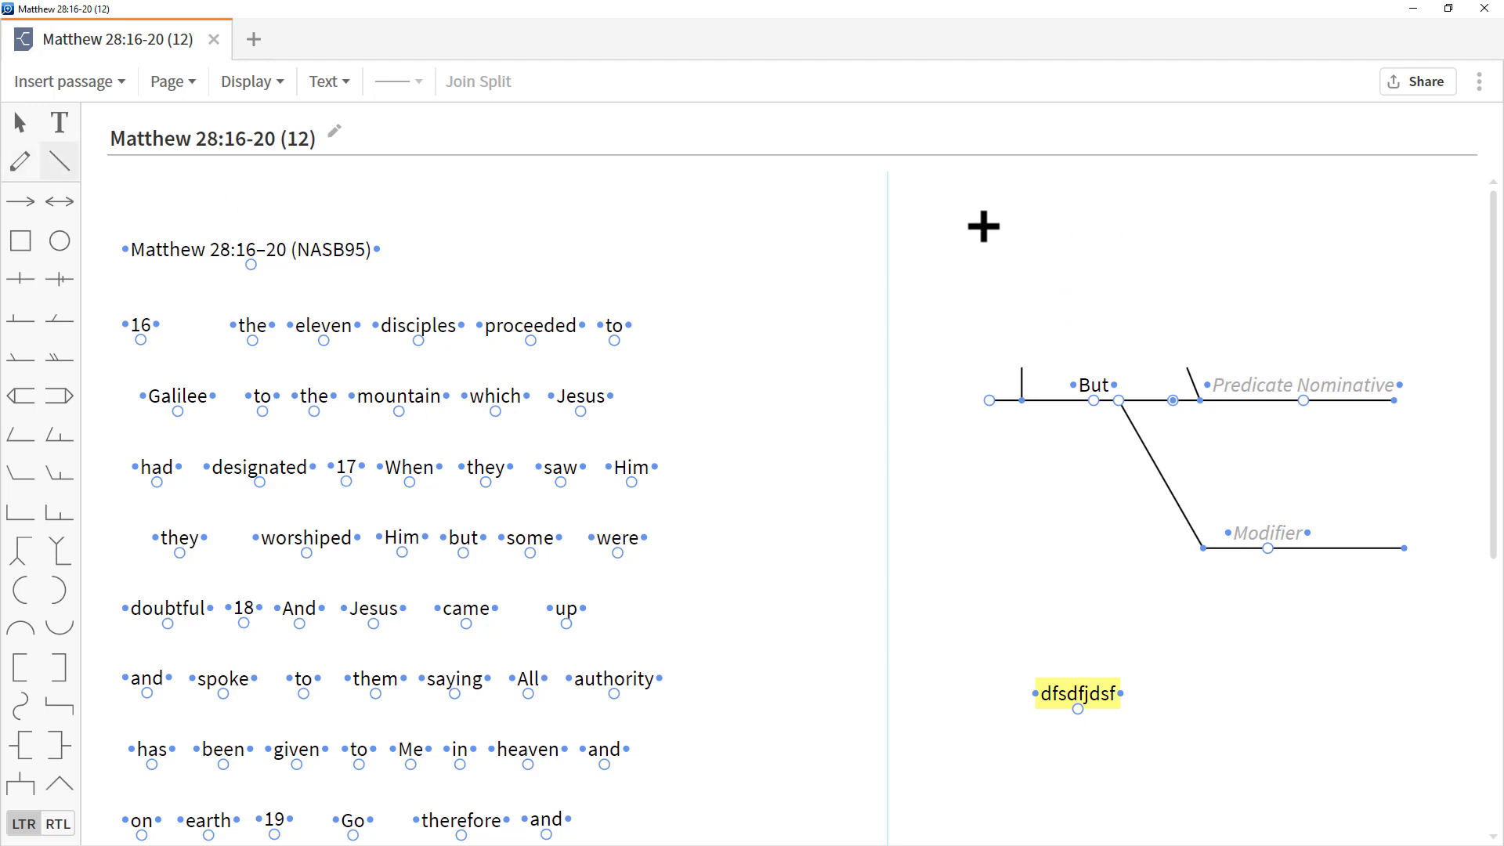
{"action": "mouse_move", "coordinate": [984, 227]}
{"action": "left_mouse_down"}
{"action": "mouse_move", "coordinate": [1191, 248]}
{"action": "mouse_move", "coordinate": [1073, 203]}
{"action": "mouse_move", "coordinate": [839, 282]}
{"action": "mouse_move", "coordinate": [1101, 265]}
{"action": "mouse_move", "coordinate": [1071, 339]}
{"action": "mouse_move", "coordinate": [856, 262]}
{"action": "mouse_move", "coordinate": [1145, 242]}
{"action": "mouse_move", "coordinate": [1154, 269]}
{"action": "mouse_move", "coordinate": [1229, 261]}
{"action": "mouse_move", "coordinate": [1255, 192]}
{"action": "mouse_move", "coordinate": [1024, 191]}
{"action": "mouse_move", "coordinate": [893, 319]}
{"action": "left_mouse_up"}
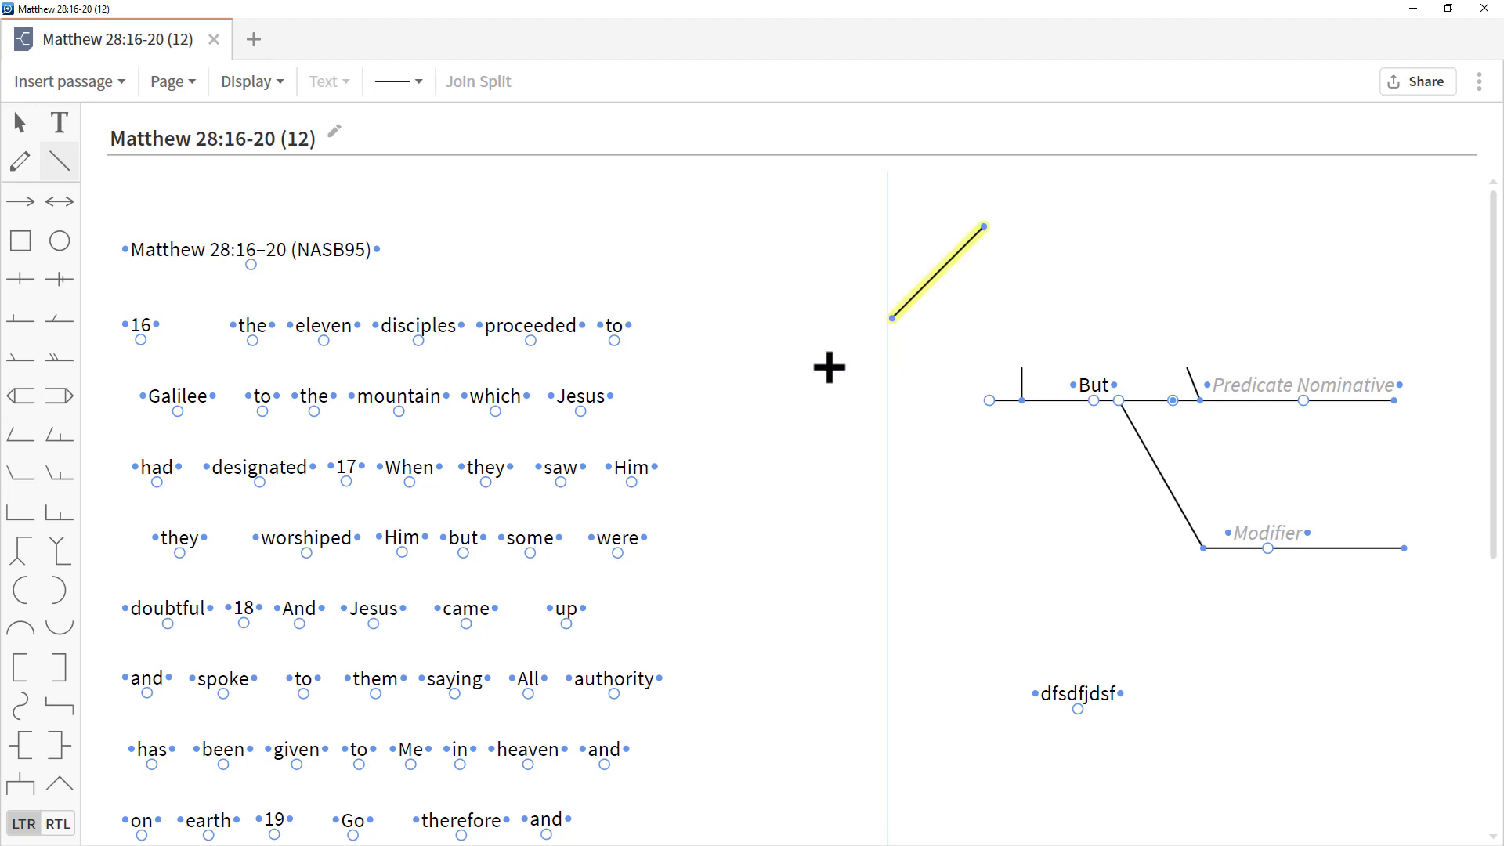
{"action": "left_click", "coordinate": [55, 166]}
{"action": "left_click", "coordinate": [19, 124]}
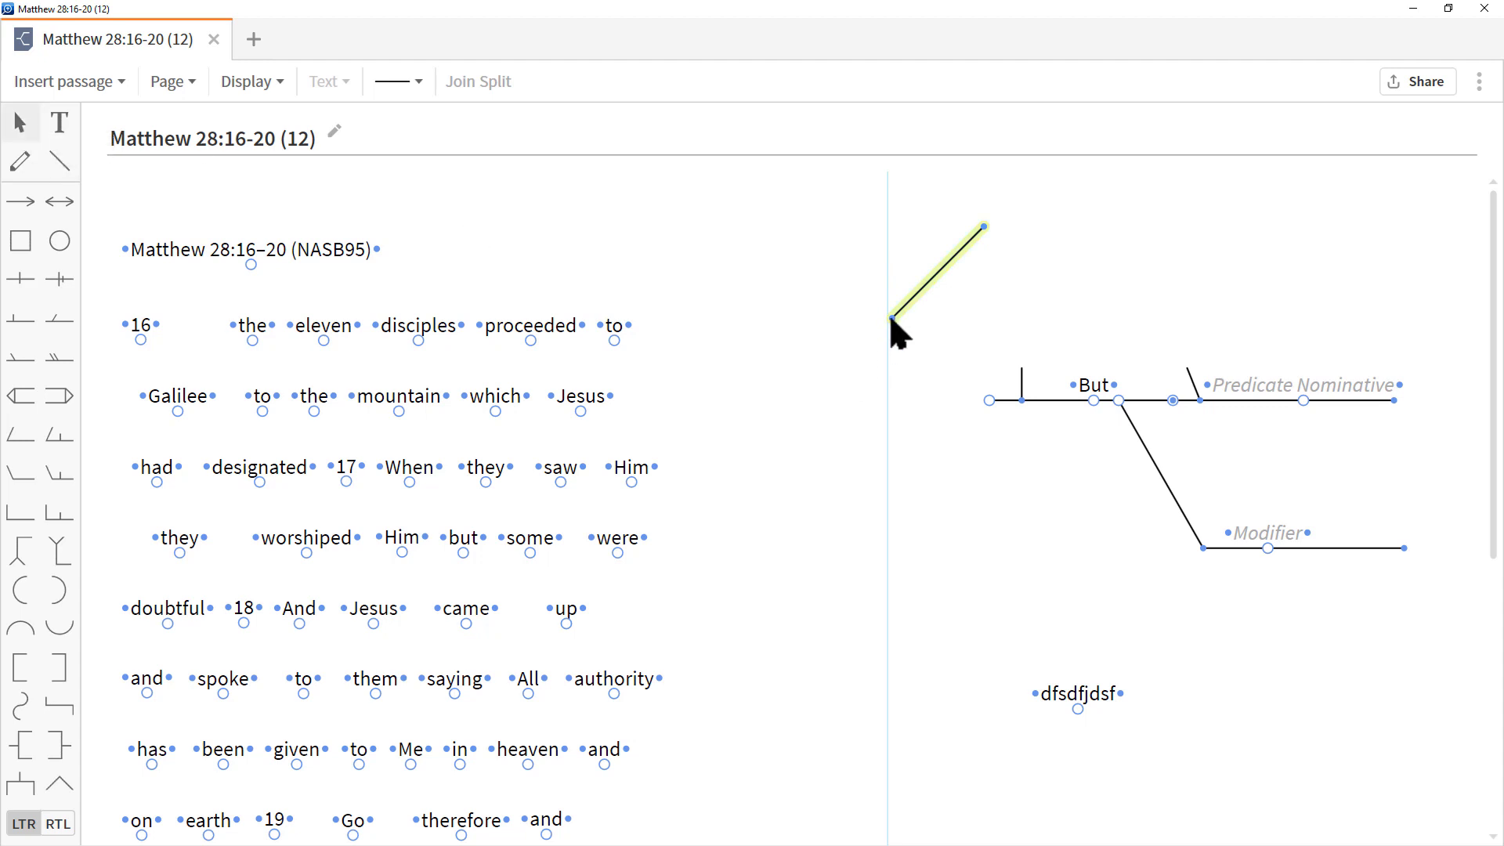
{"action": "left_click_drag", "start_coordinate": [890, 318], "coordinate": [873, 445]}
{"action": "left_click_drag", "start_coordinate": [779, 427], "coordinate": [659, 225]}
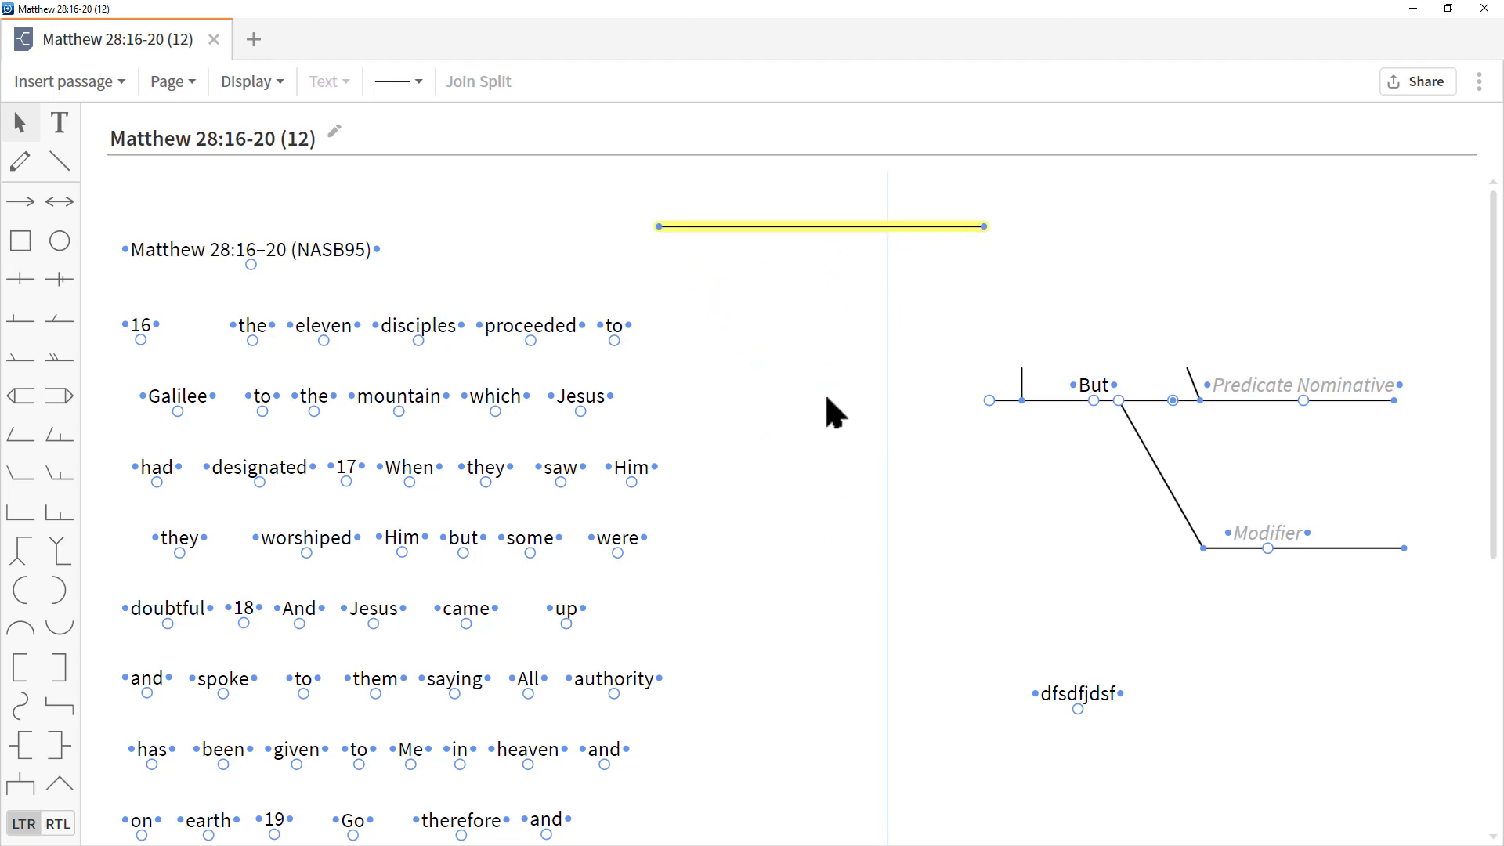
{"action": "key", "text": "Delete"}
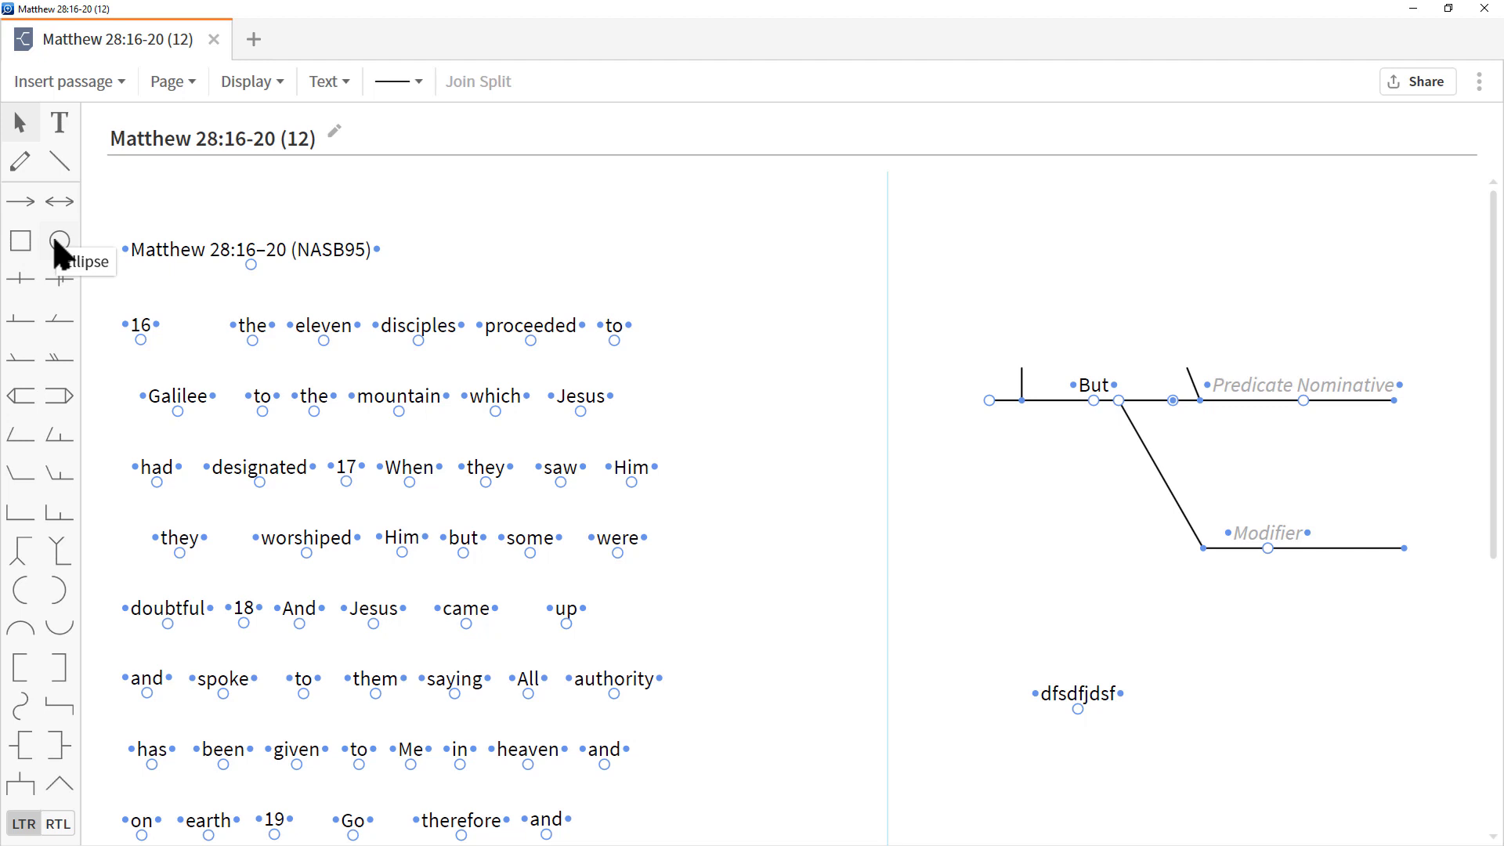
Step: Place an Ellipse between the passage heading and the diagram, enlarge it, and delete it
{"action": "left_click_drag", "start_coordinate": [57, 243], "coordinate": [779, 268]}
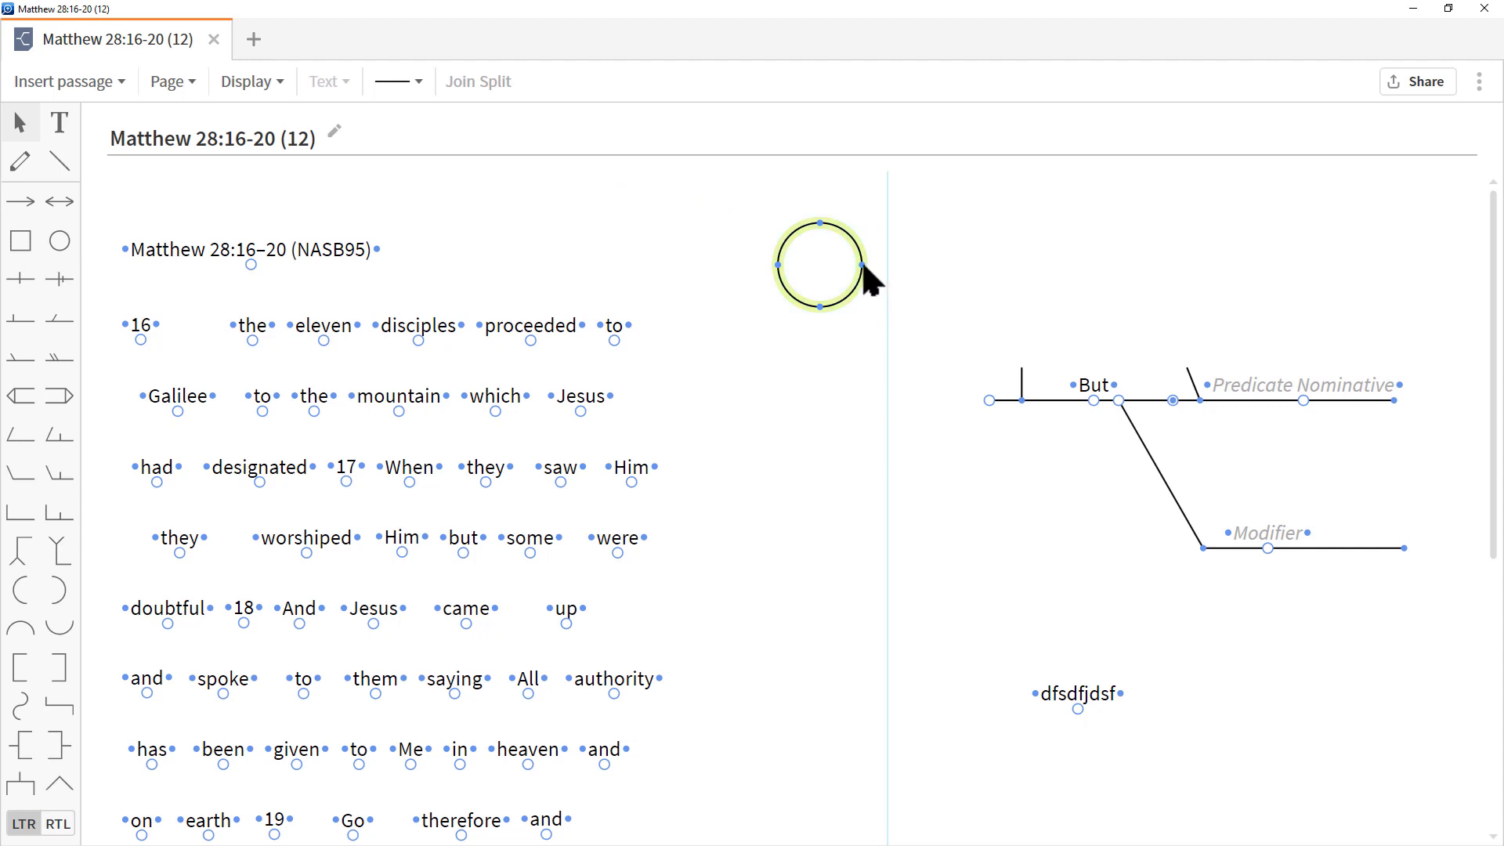
{"action": "left_click_drag", "start_coordinate": [863, 265], "coordinate": [923, 240]}
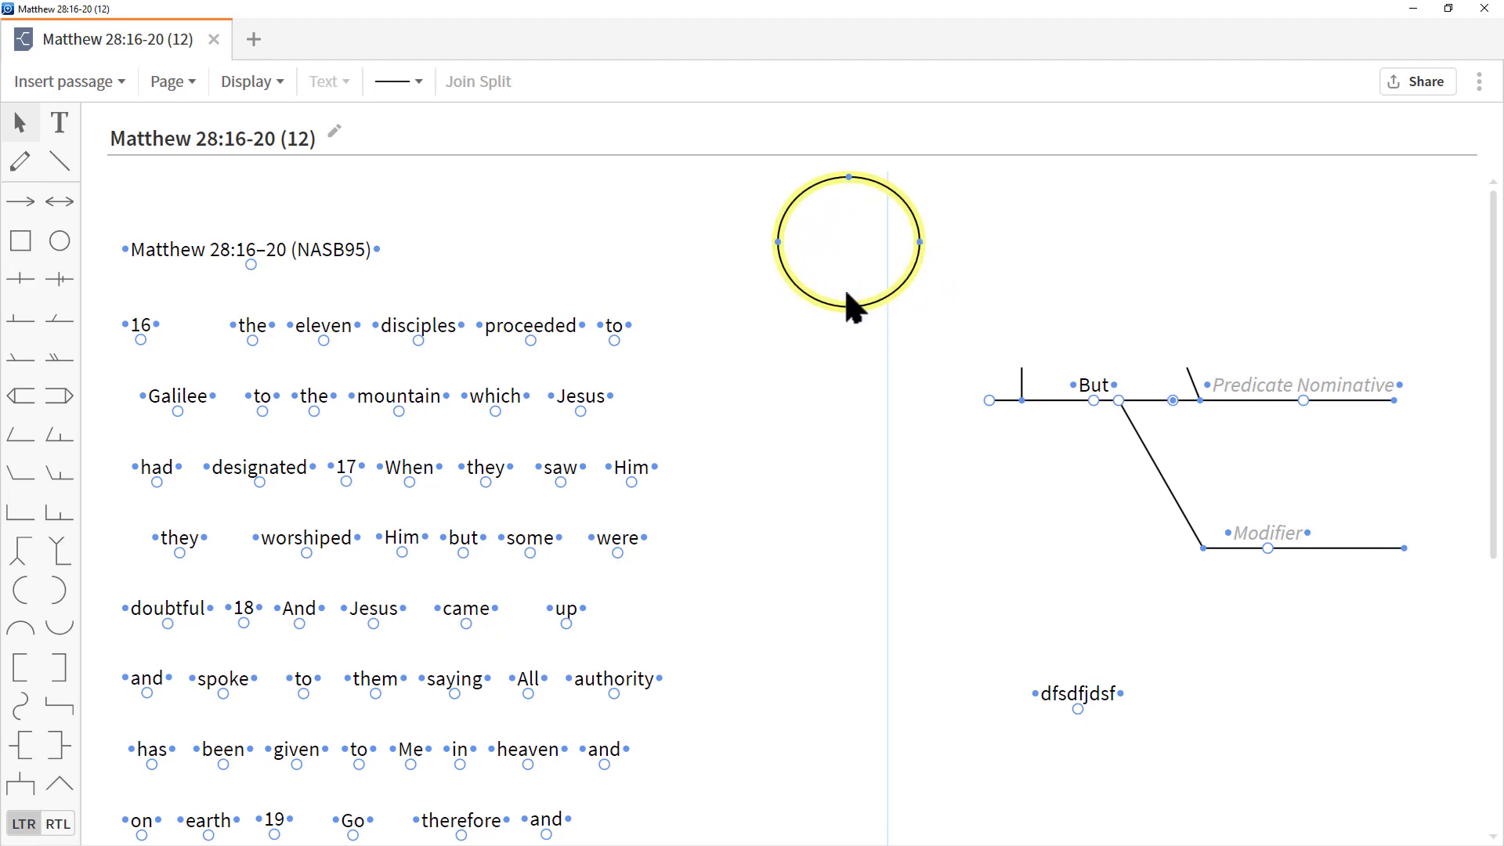
{"action": "key", "text": "Delete"}
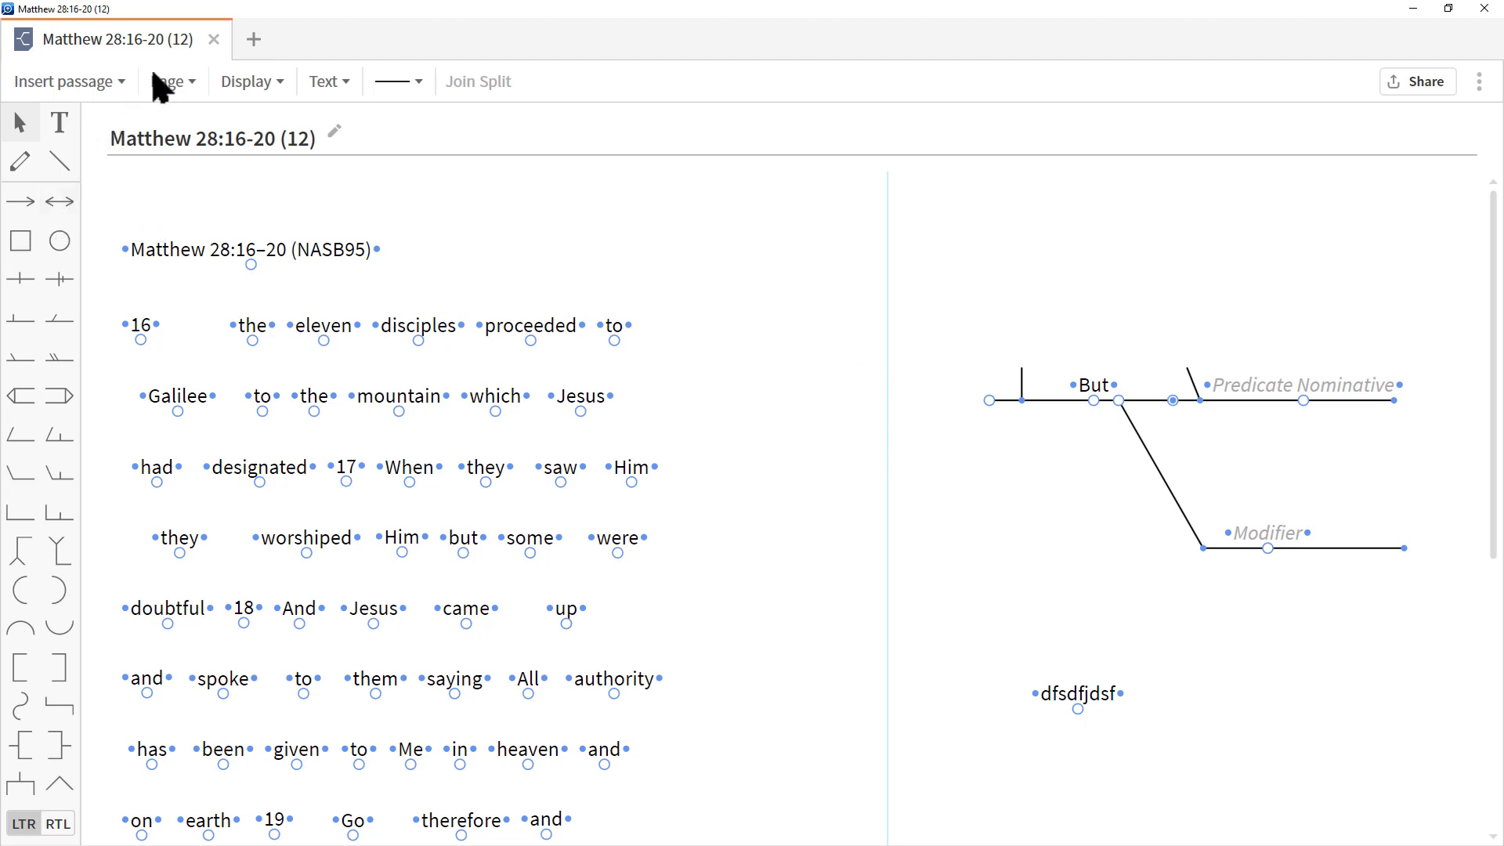
Step: Hide the page guides in the diagram and show them again
{"action": "left_click", "coordinate": [185, 83]}
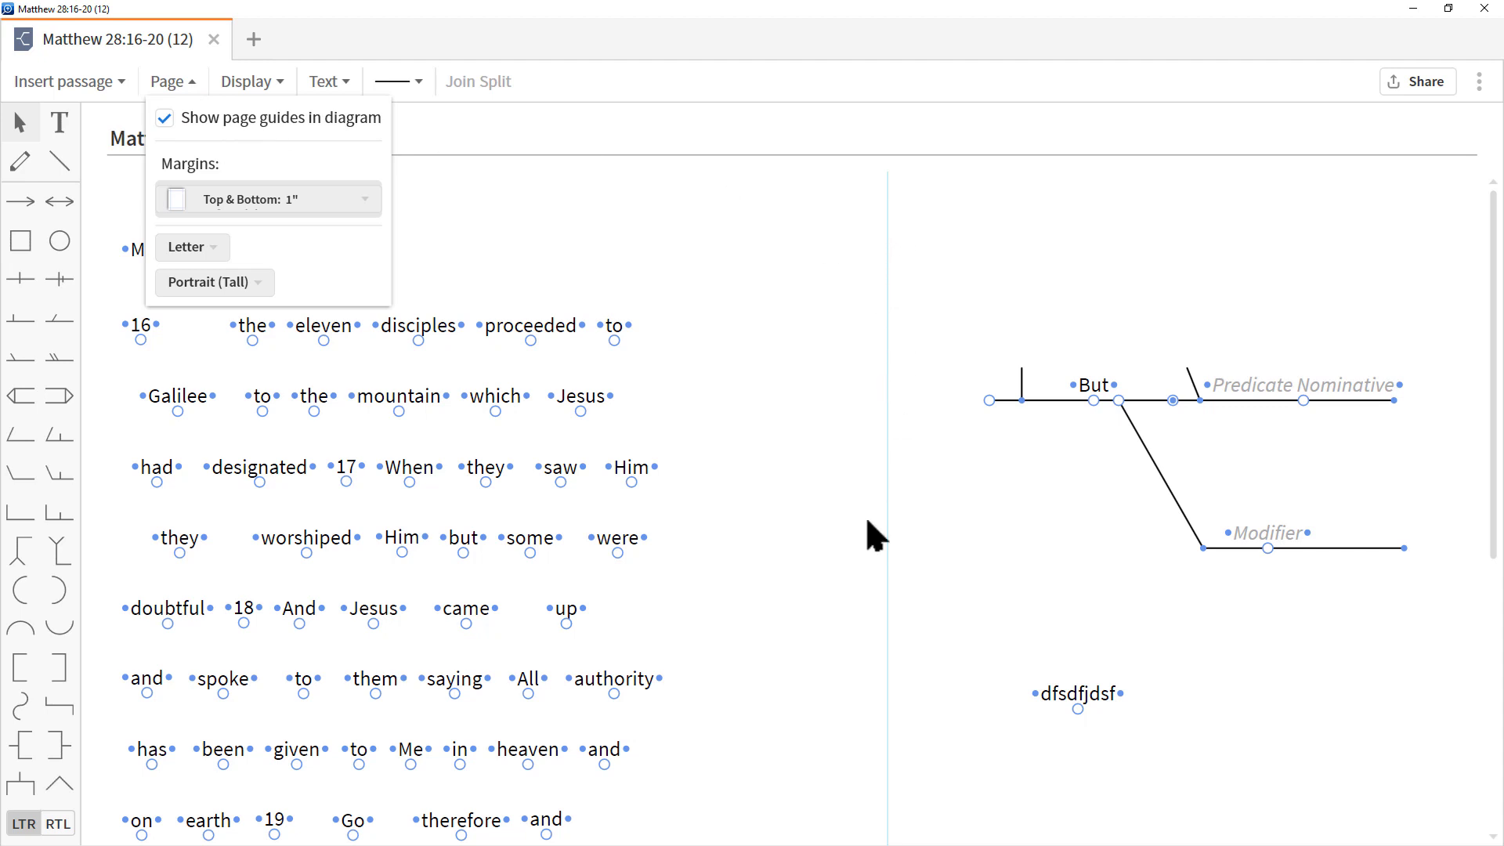
{"action": "left_click", "coordinate": [165, 118]}
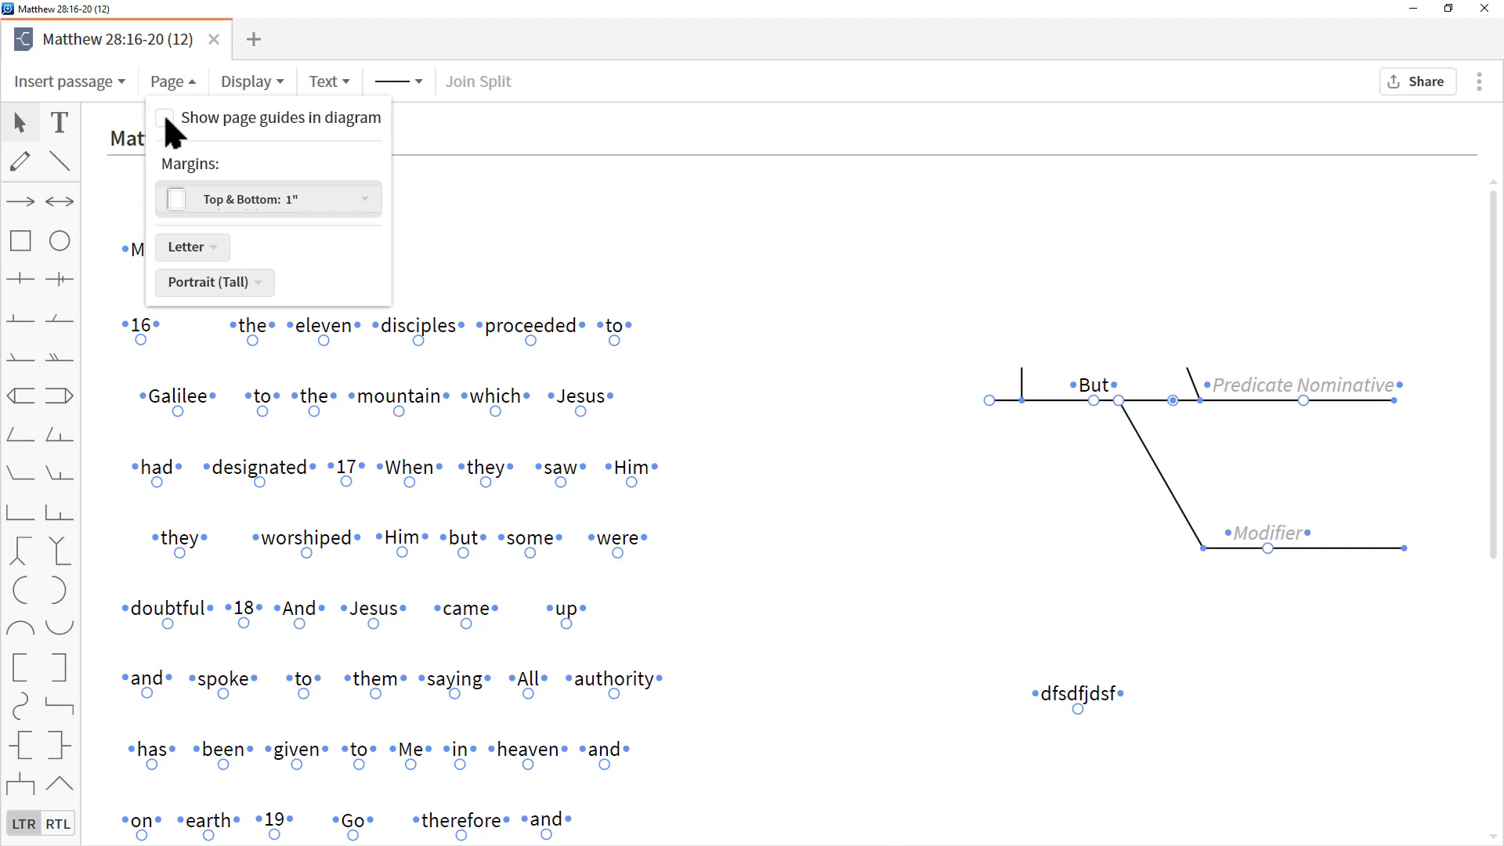
{"action": "left_click", "coordinate": [165, 117]}
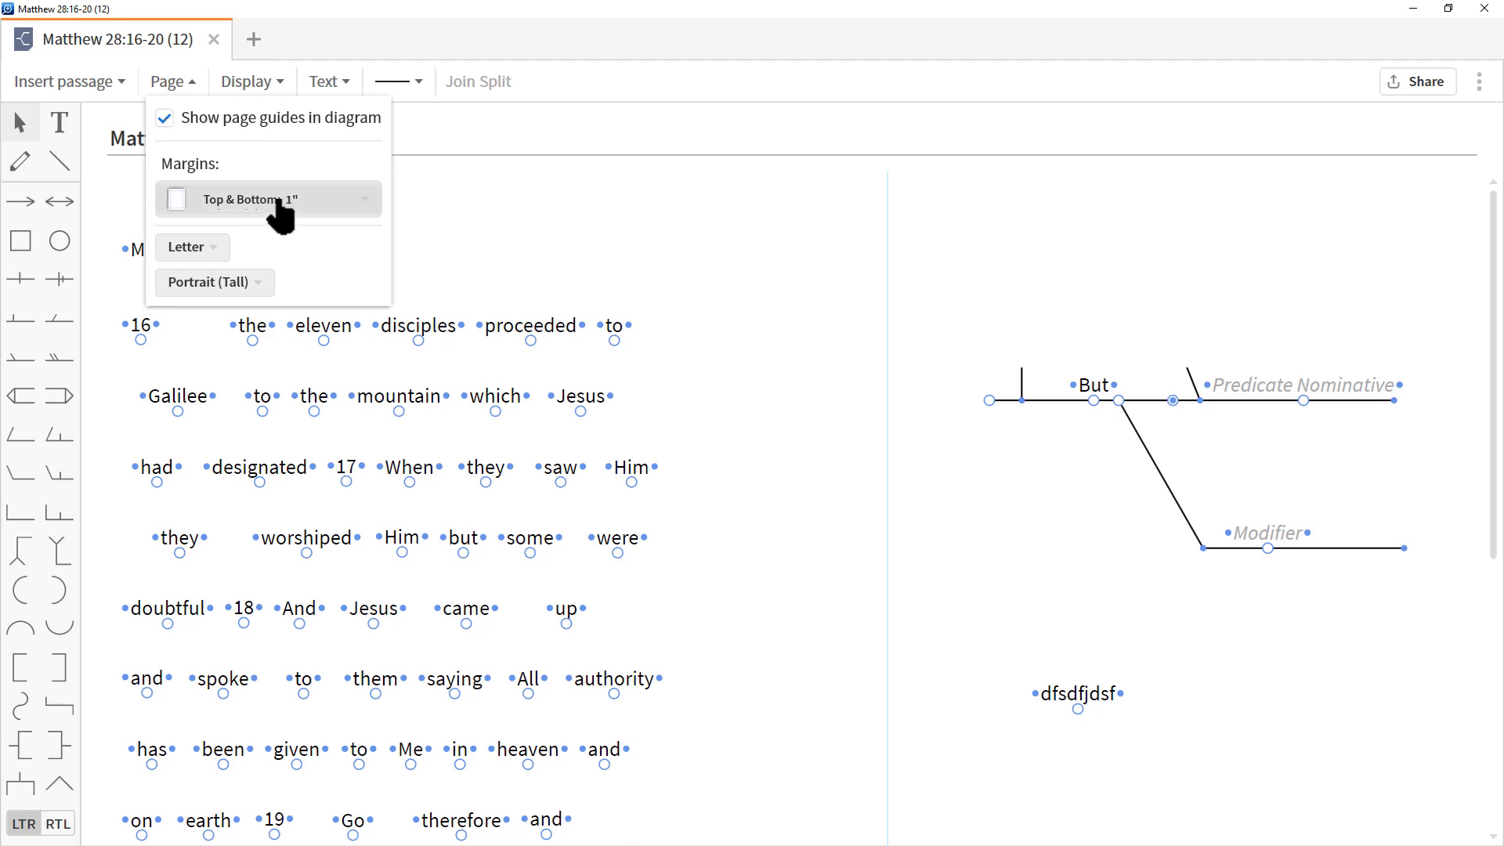
Step: Review the available margin presets, paper sizes and page orientations without changing them
{"action": "left_click", "coordinate": [335, 210]}
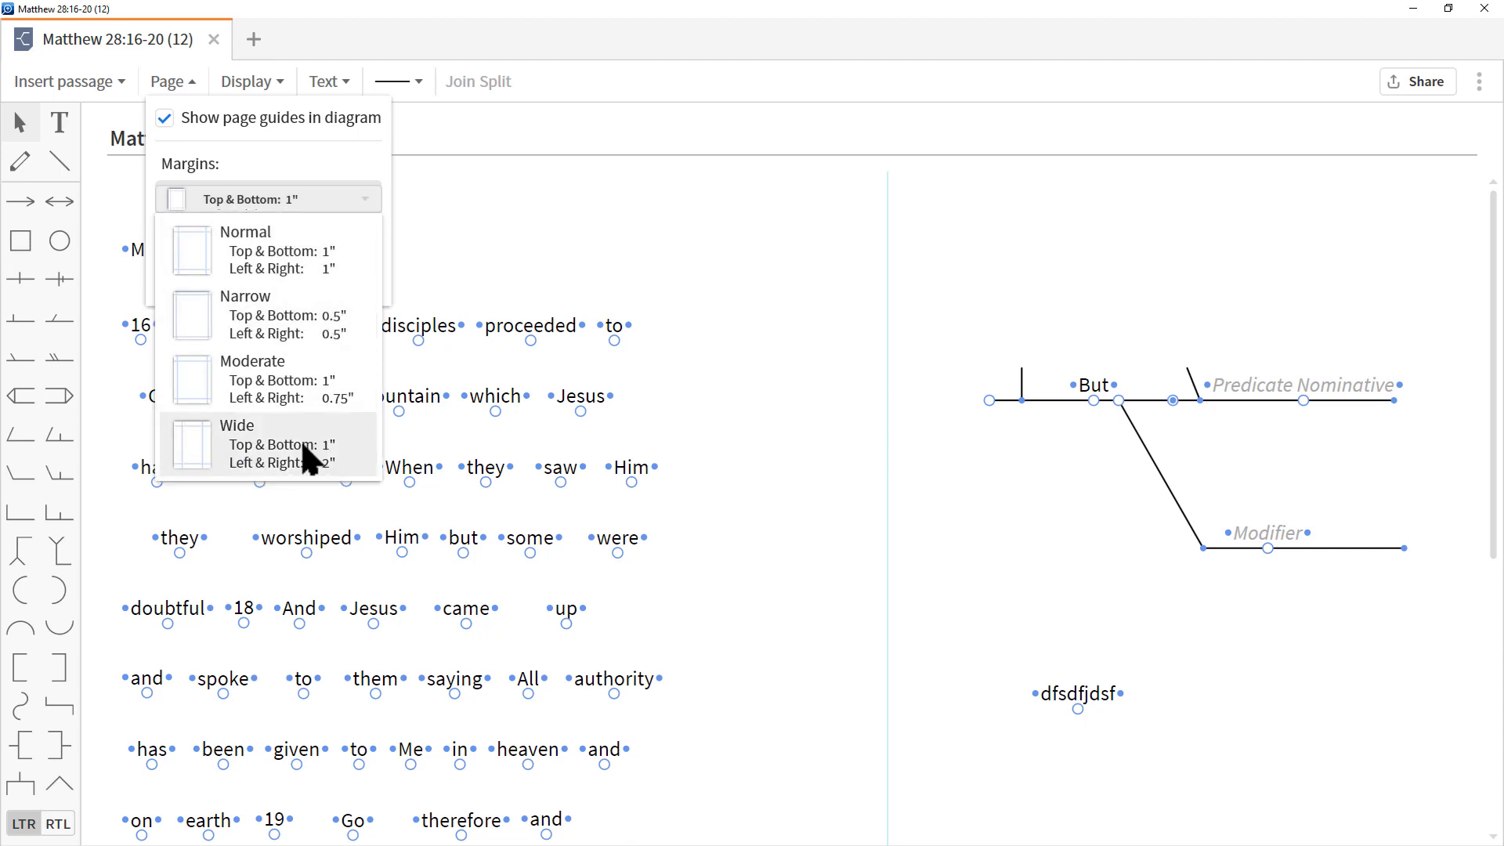
{"action": "left_click", "coordinate": [294, 216]}
{"action": "left_click", "coordinate": [202, 252]}
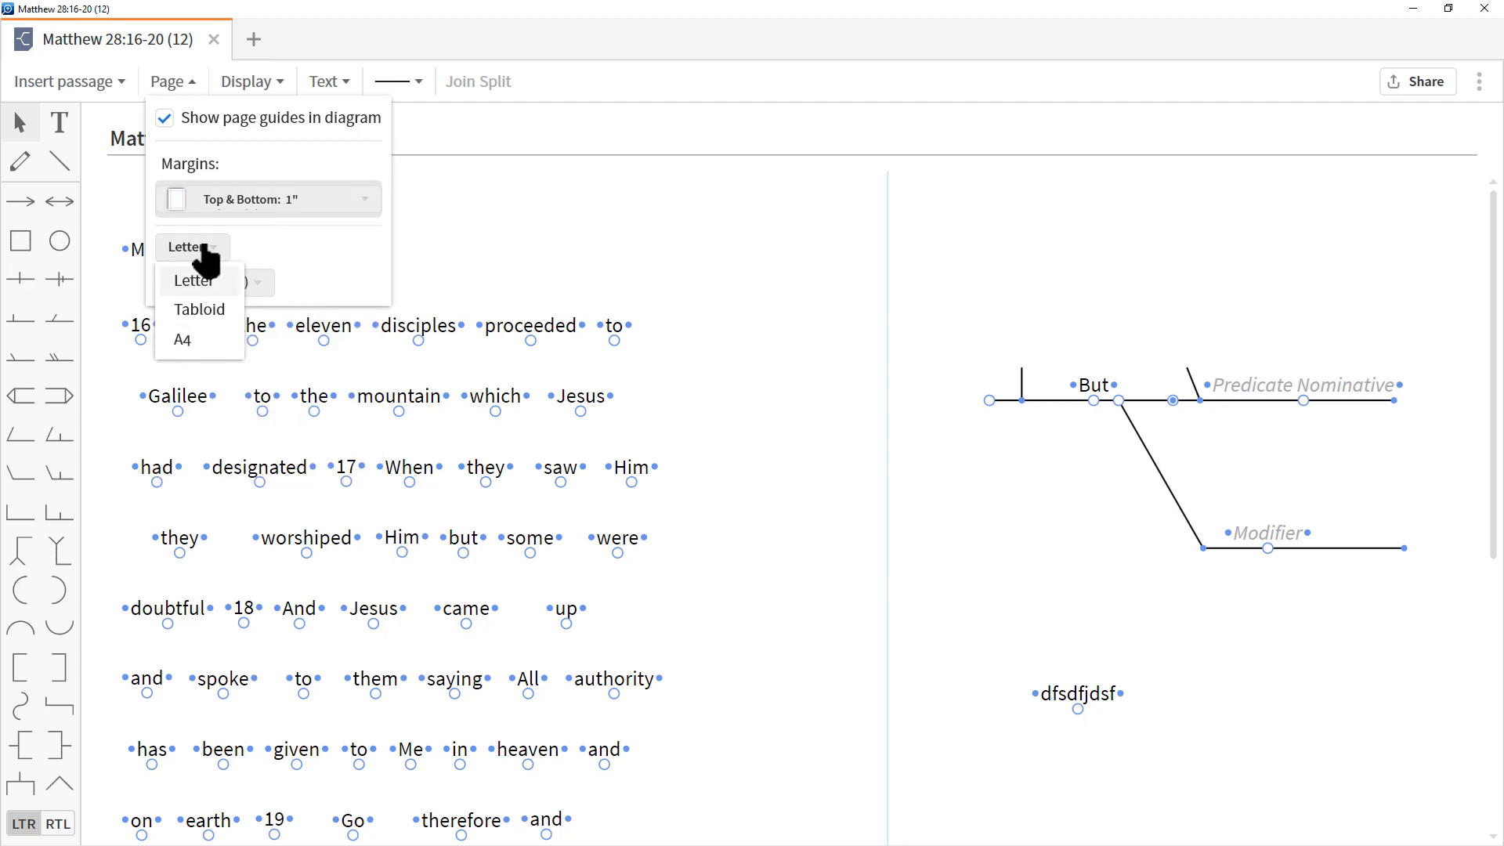
{"action": "left_click", "coordinate": [273, 244]}
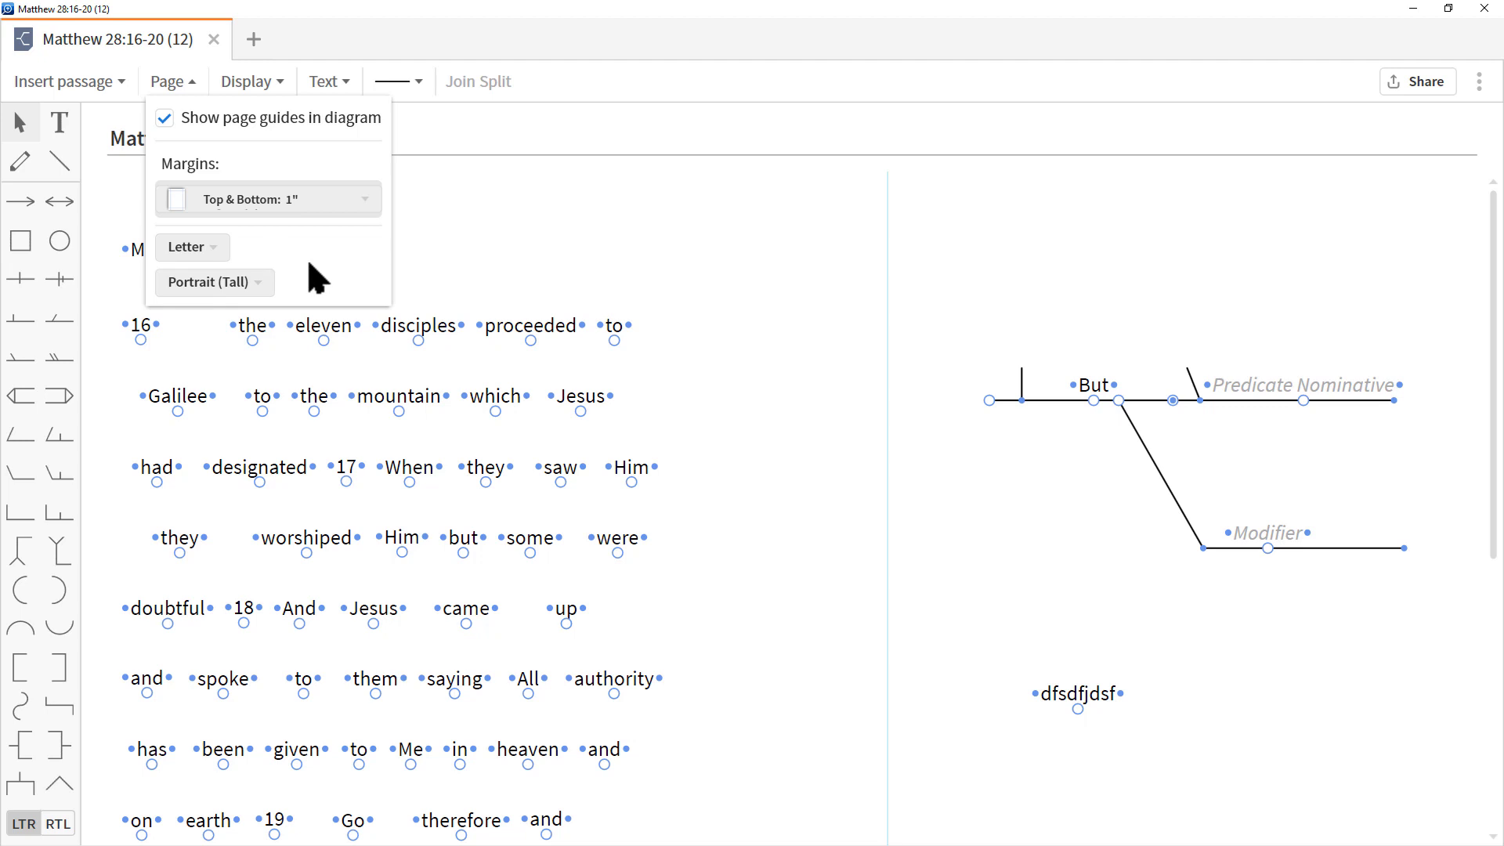
{"action": "left_click", "coordinate": [250, 283]}
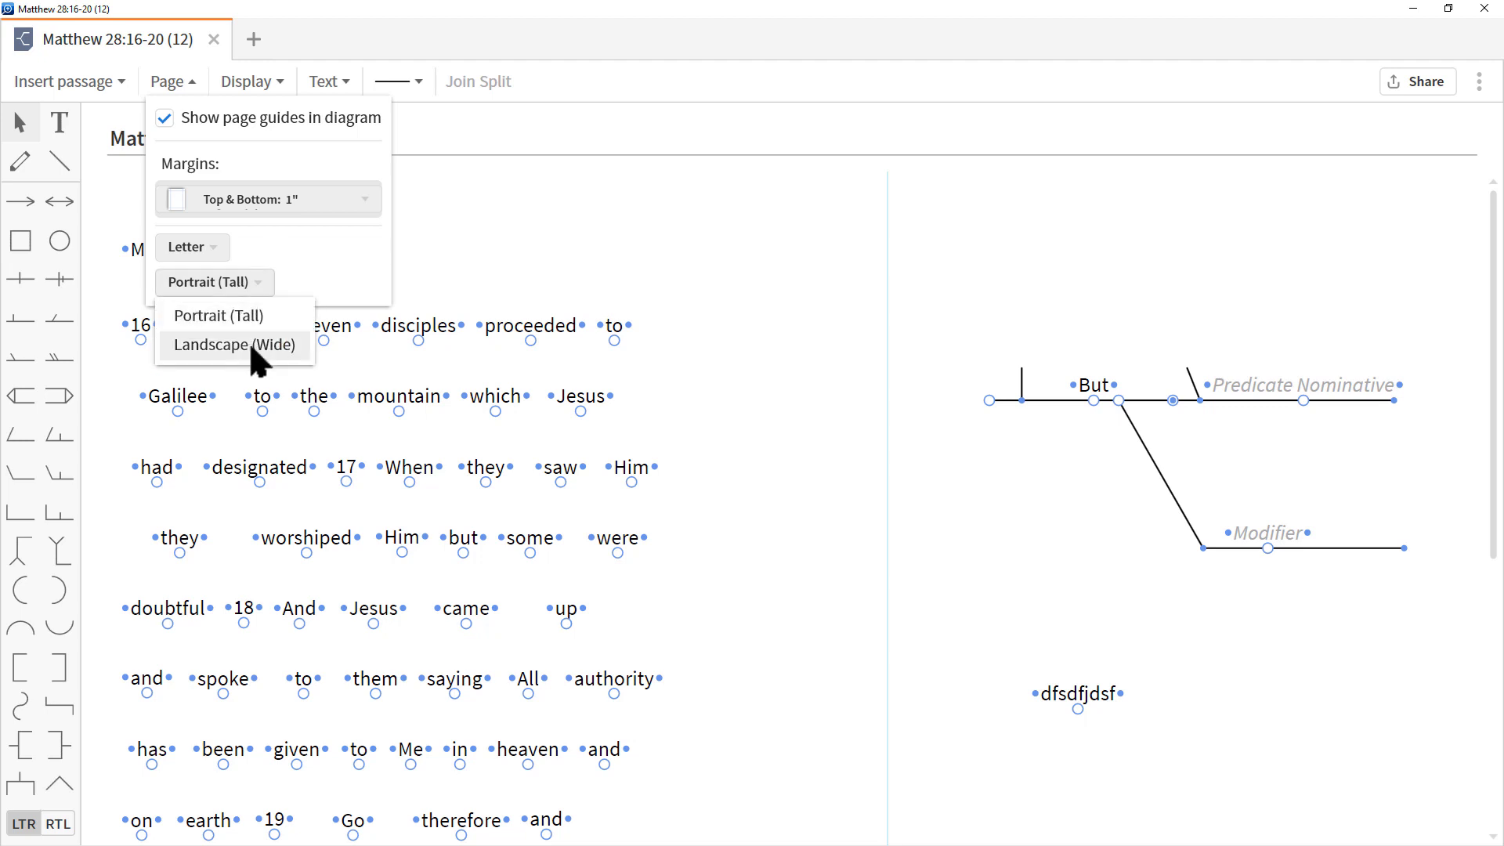
{"action": "left_click", "coordinate": [269, 279]}
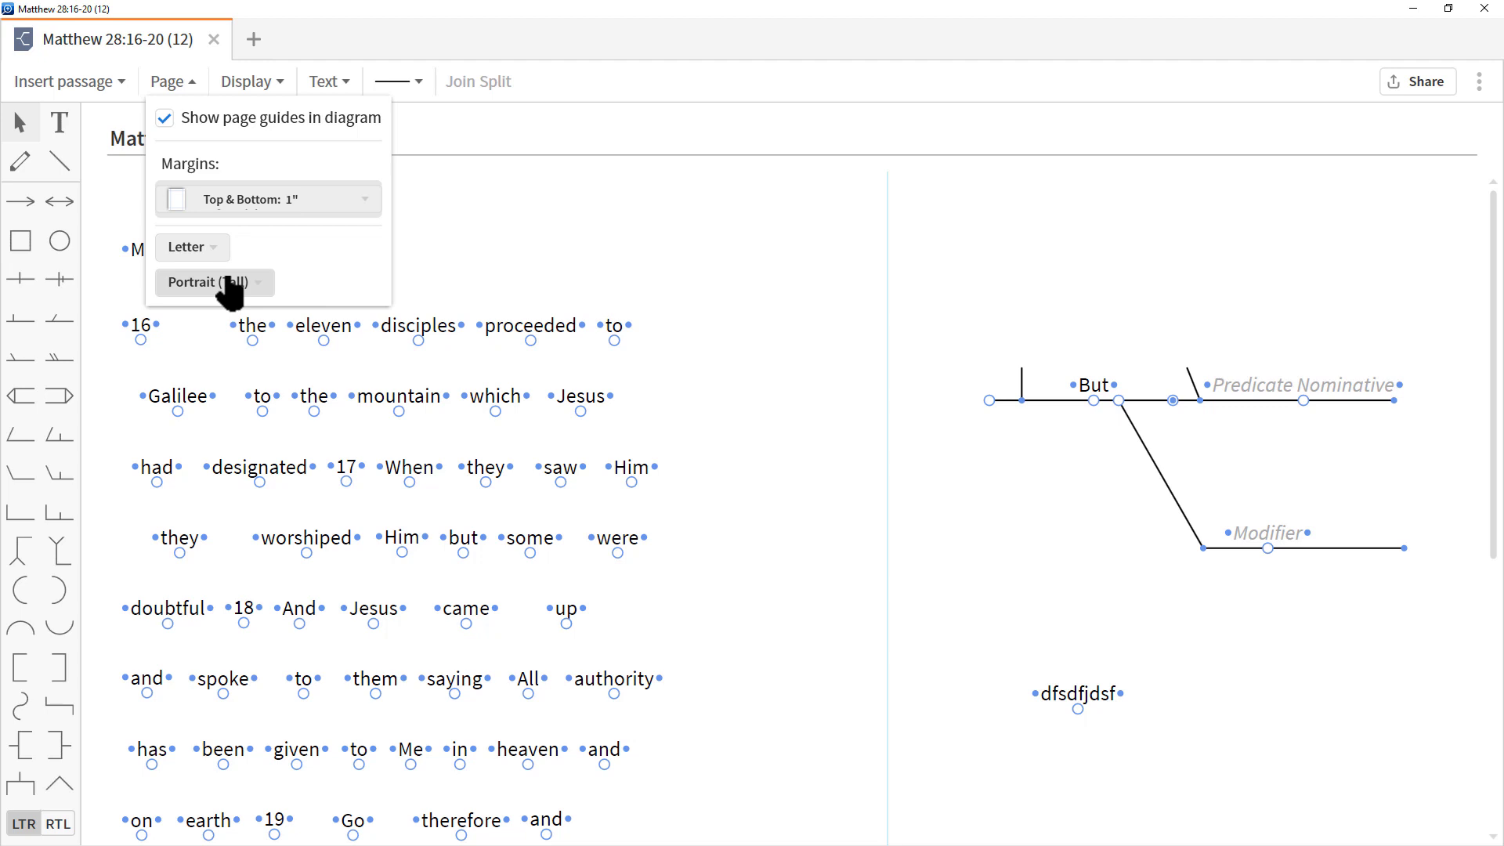
{"action": "left_click", "coordinate": [172, 82]}
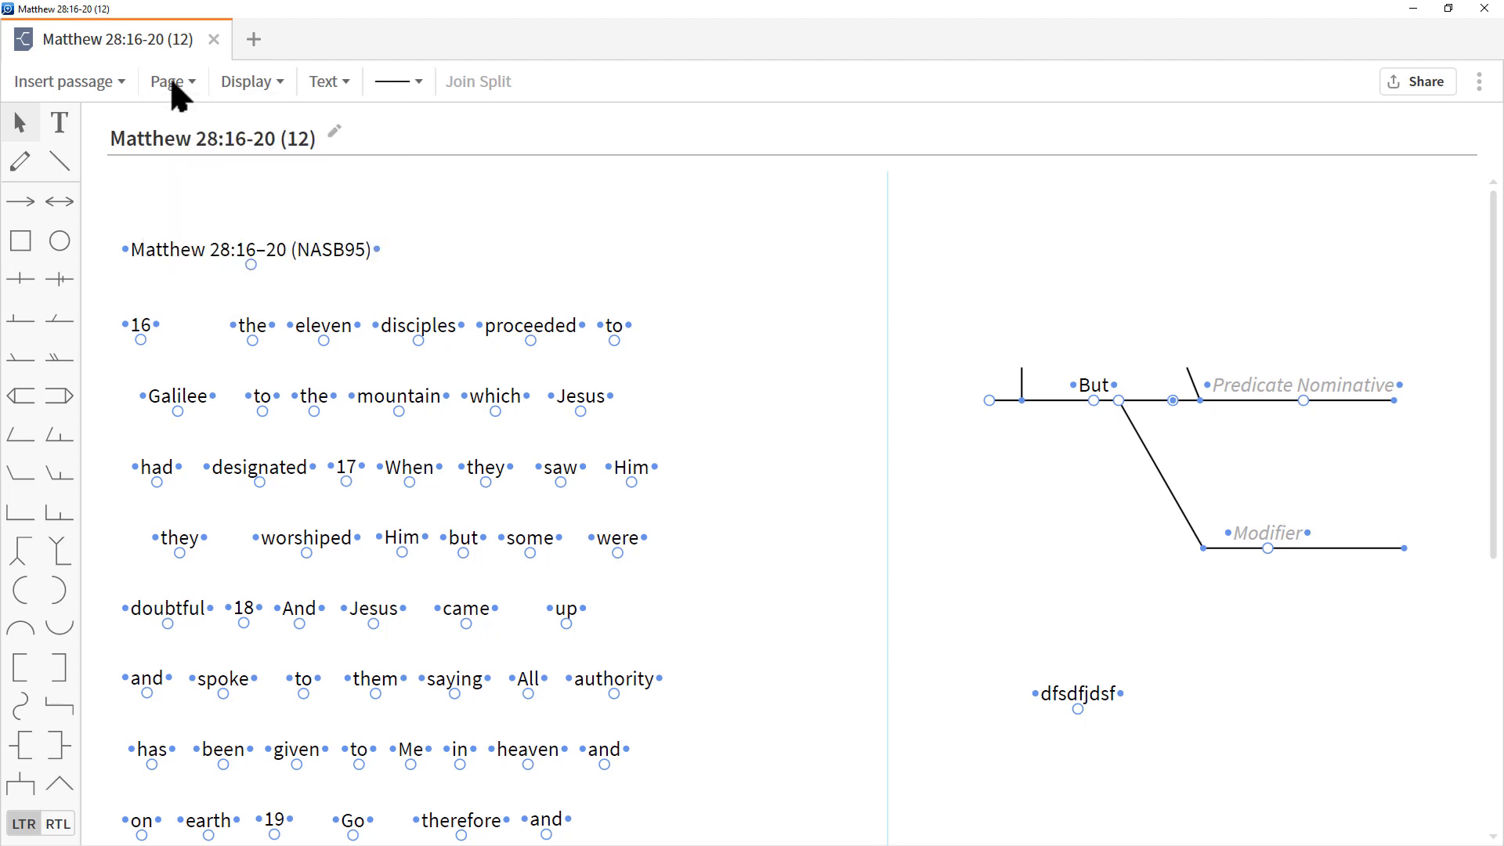
Step: Turn Informal lines on and off again, and hide and restore the always-shown shape handles
{"action": "left_click", "coordinate": [255, 81]}
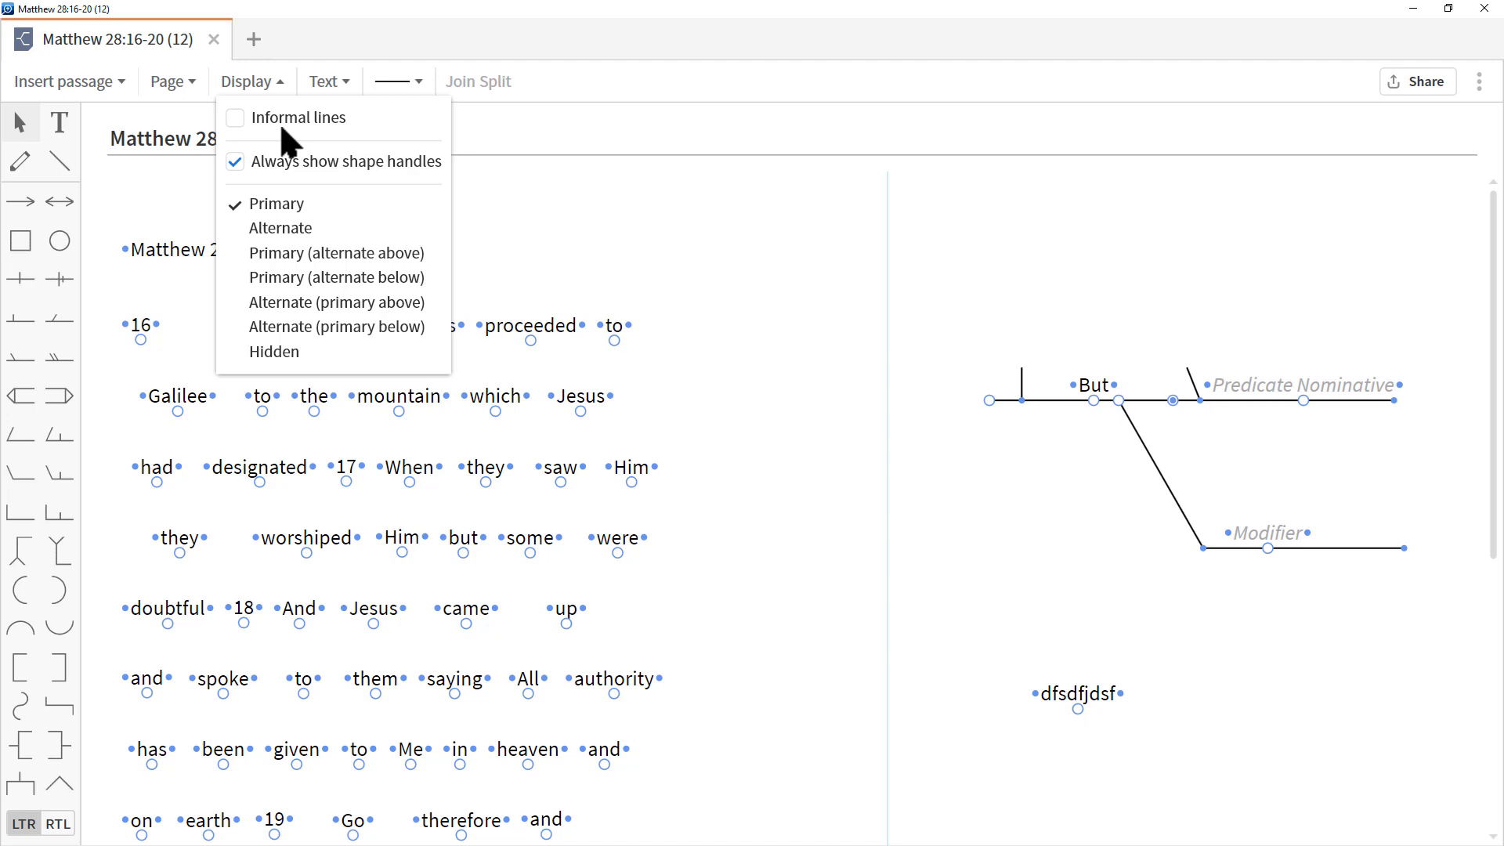
{"action": "left_click", "coordinate": [236, 119]}
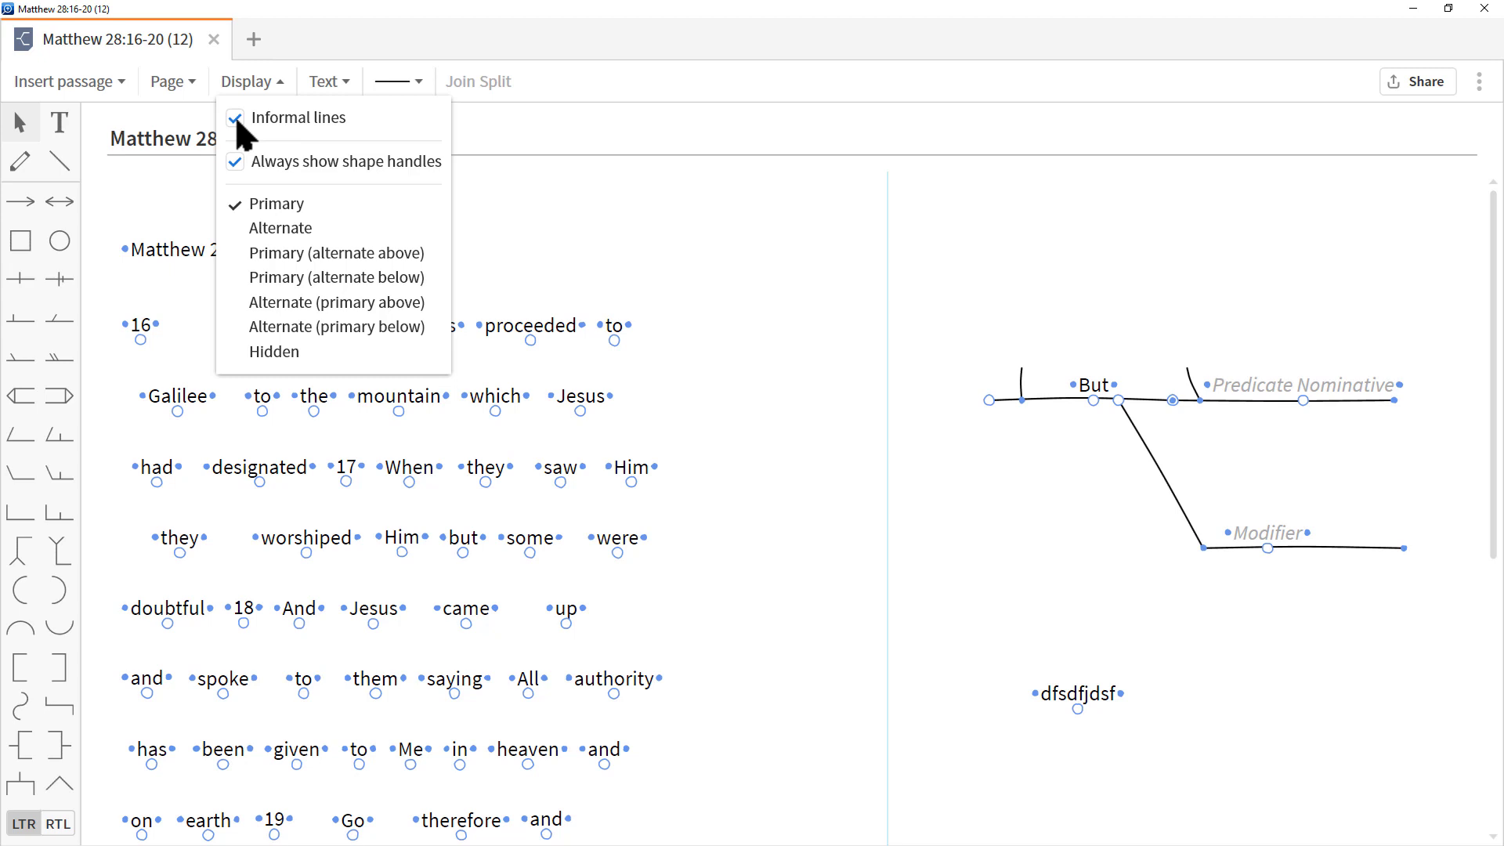
{"action": "left_click", "coordinate": [236, 119]}
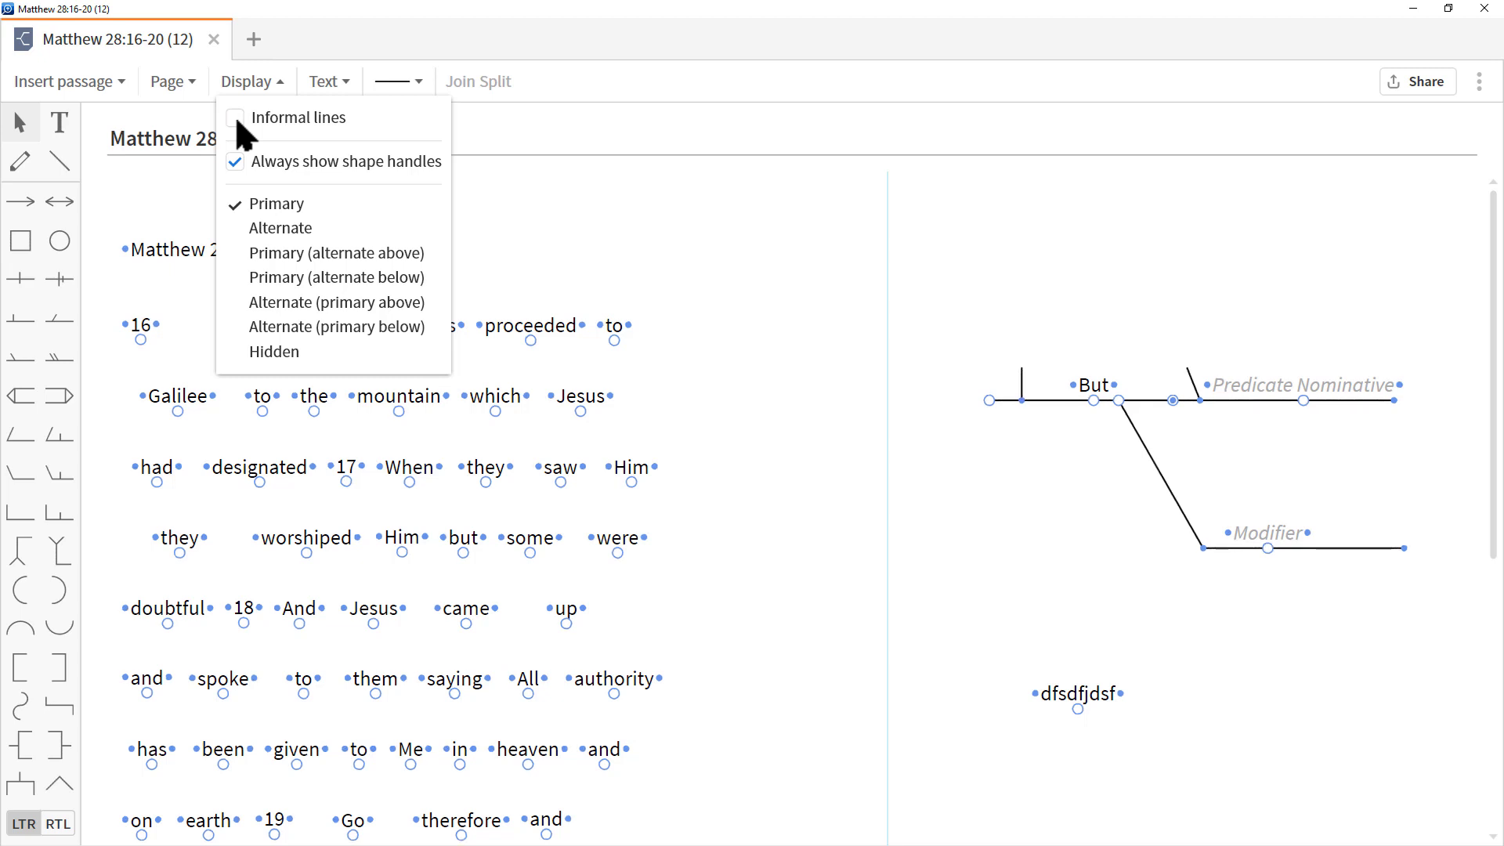
{"action": "left_click", "coordinate": [239, 163]}
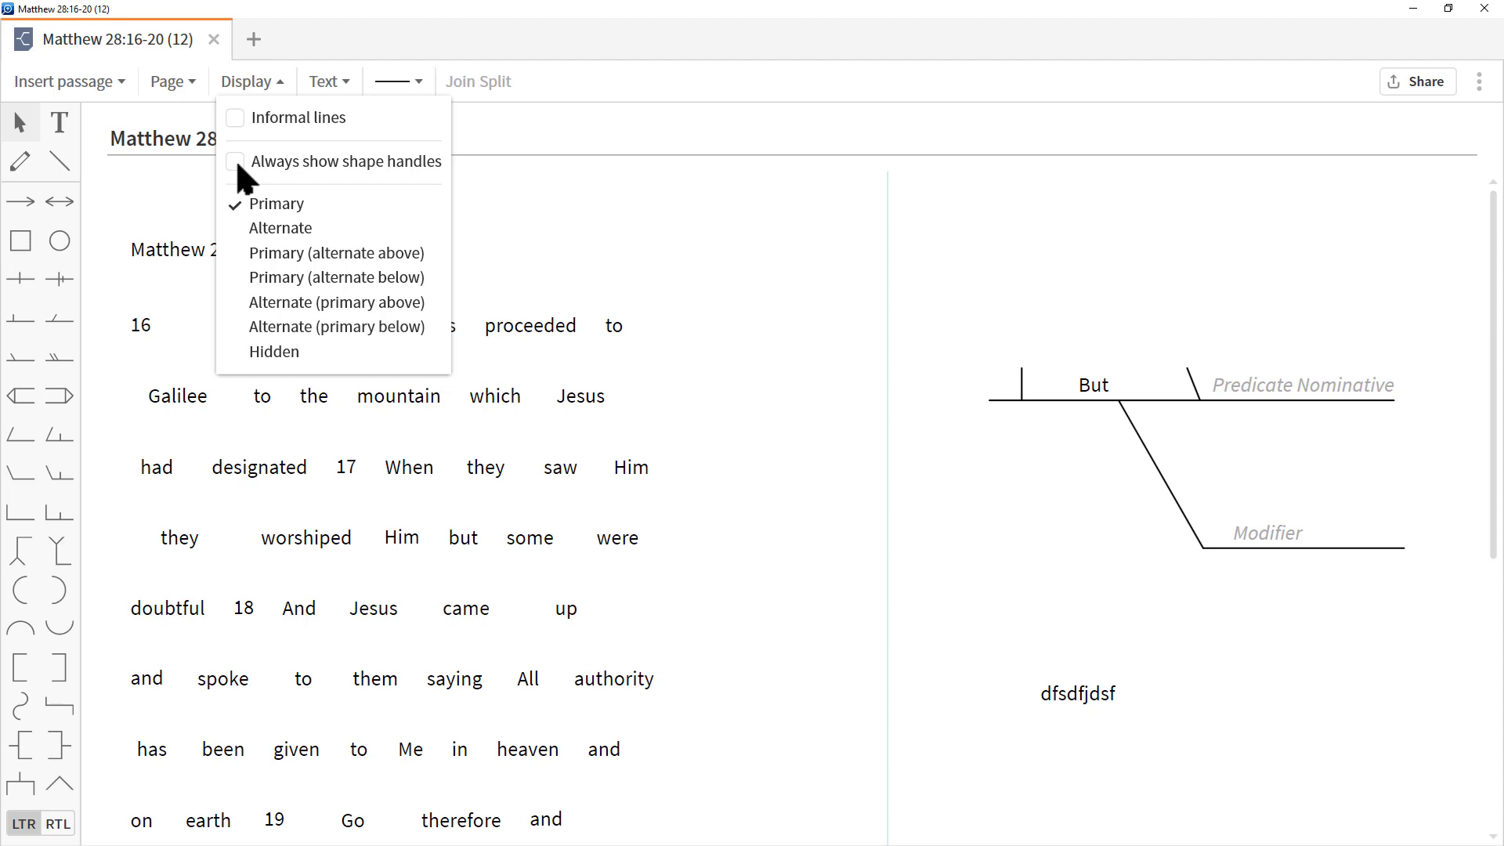
{"action": "left_click", "coordinate": [237, 163]}
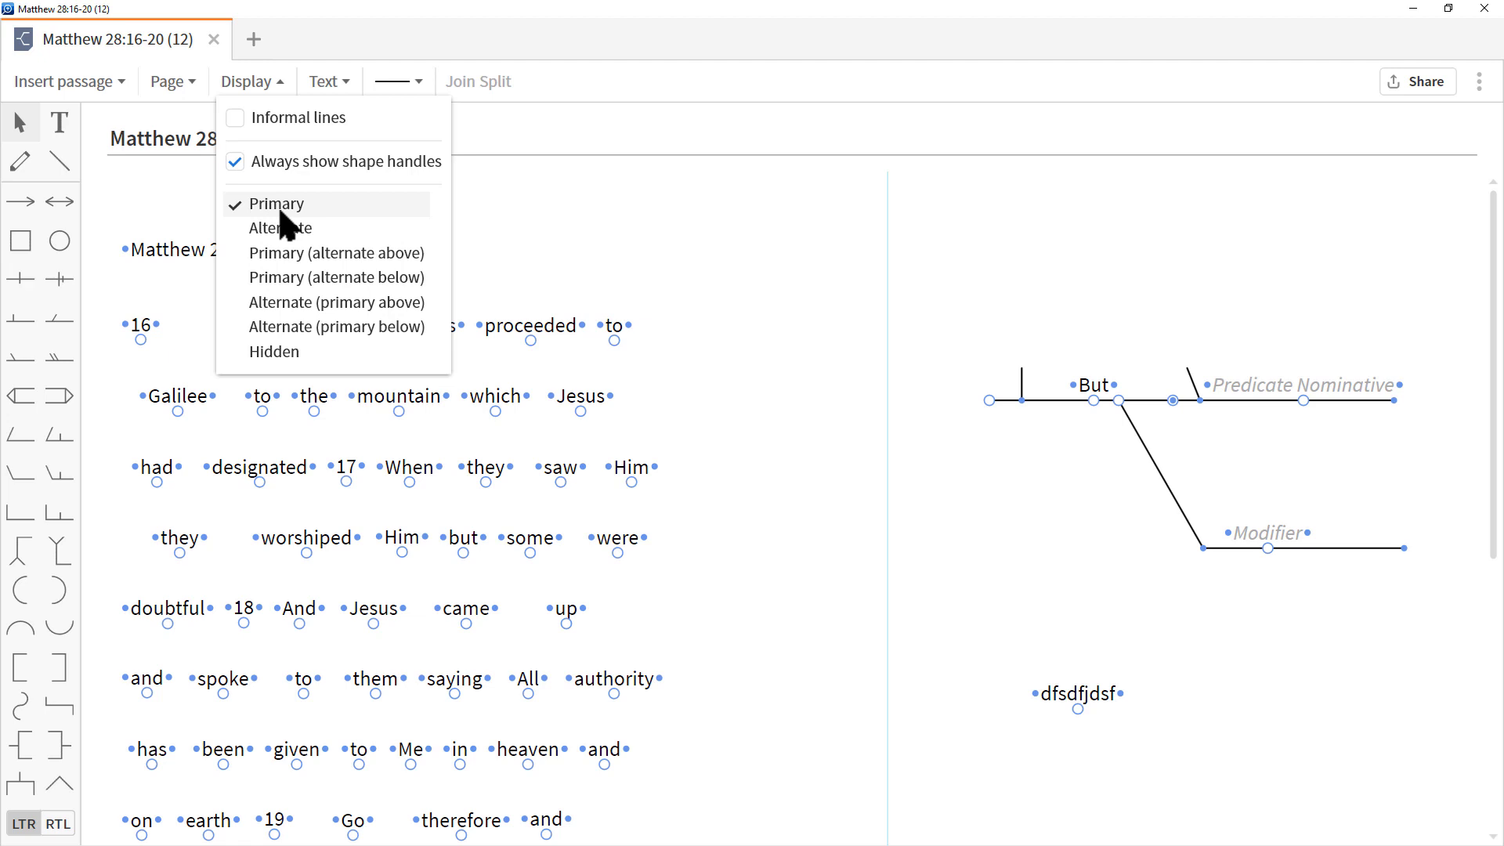
Step: Try the Alternate and combined text display modes for the passage and settle on Alternate (primary below)
{"action": "left_click", "coordinate": [306, 244]}
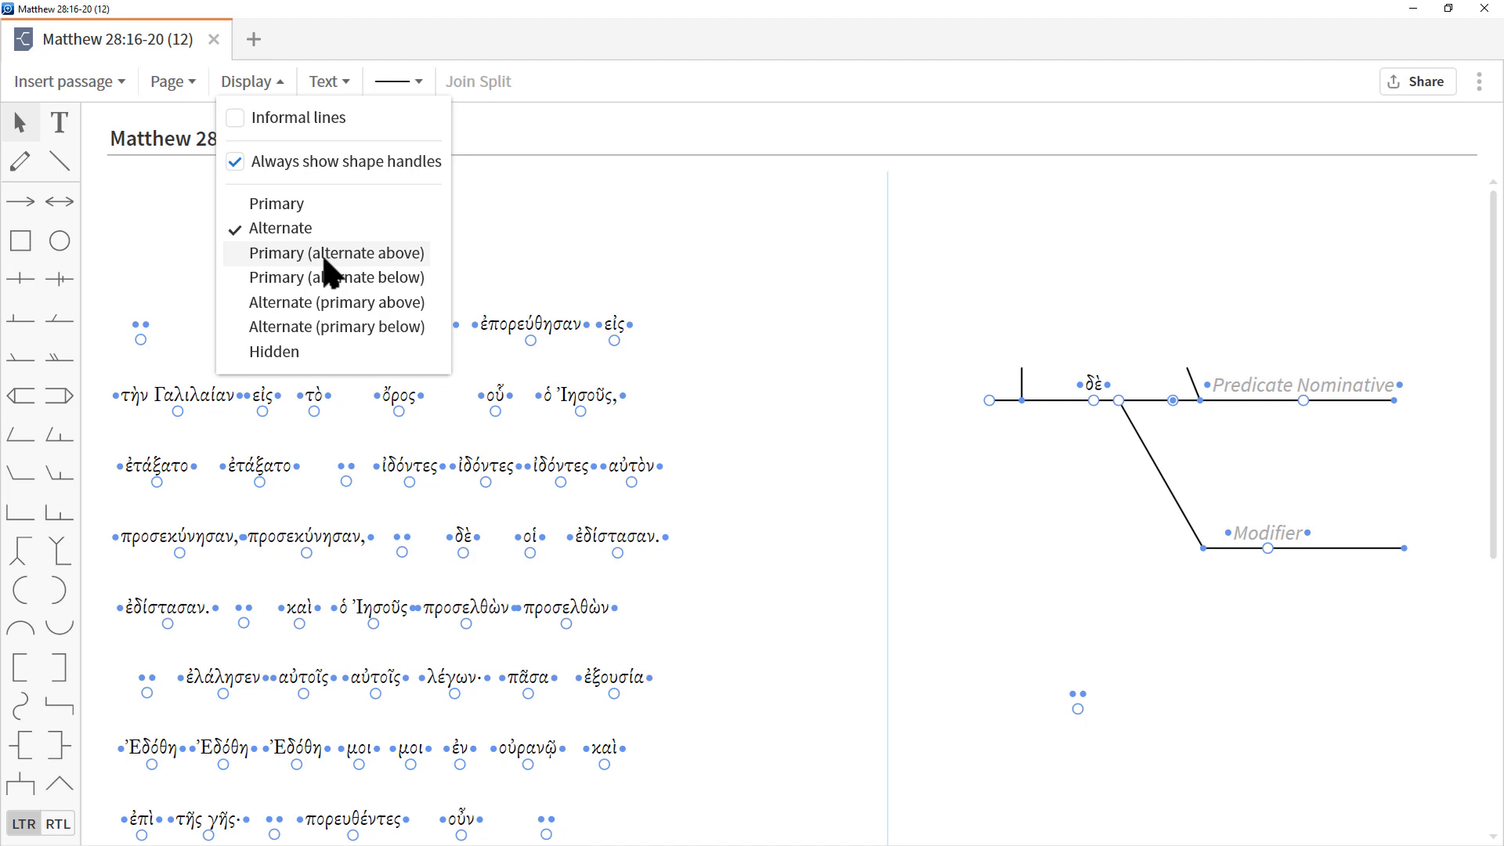
{"action": "left_click", "coordinate": [284, 261]}
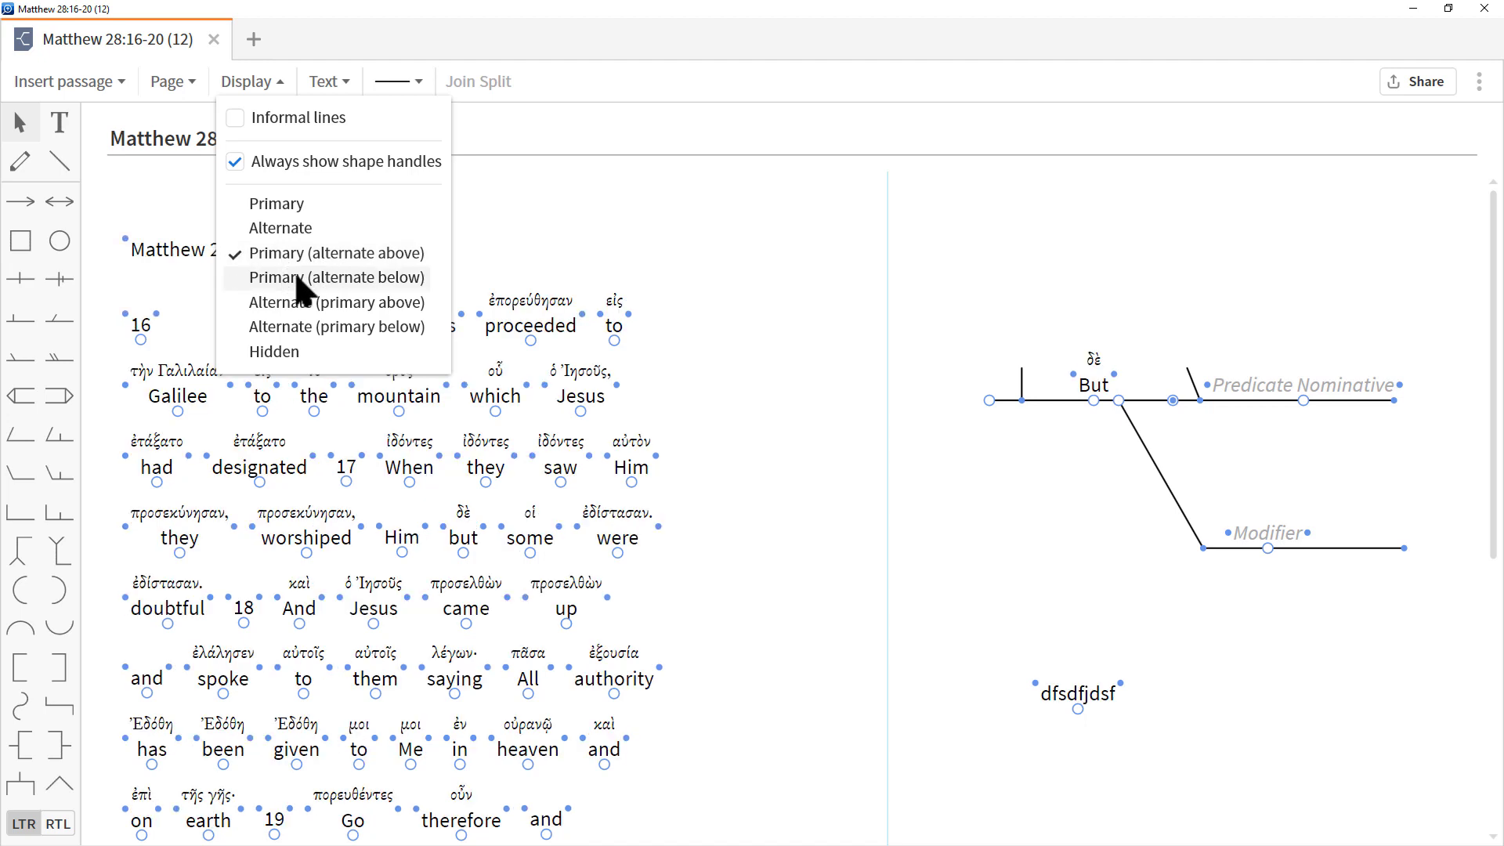
{"action": "left_click", "coordinate": [300, 283]}
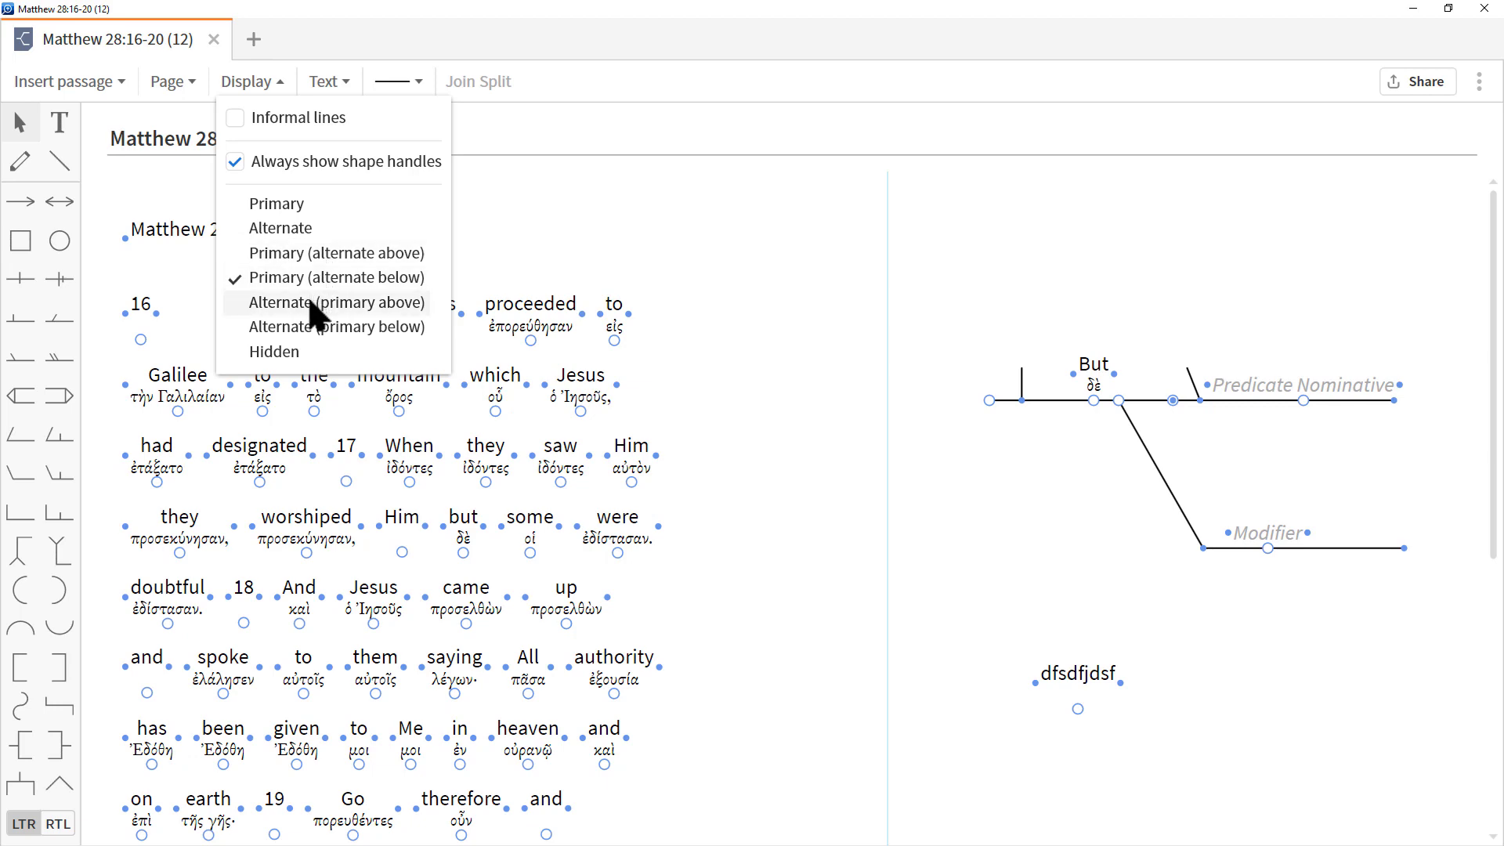
{"action": "left_click", "coordinate": [317, 255]}
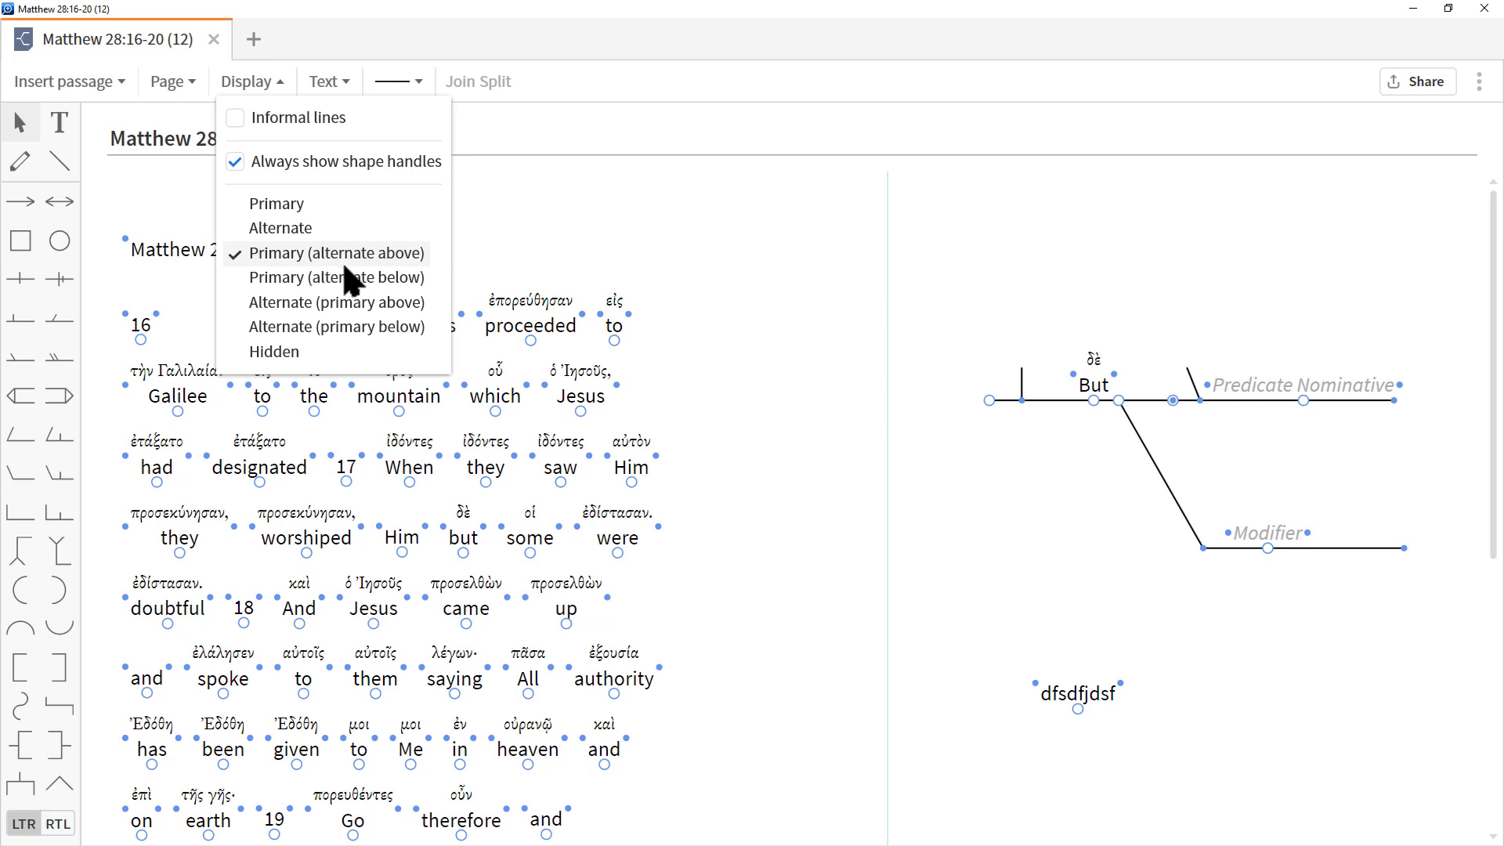
{"action": "left_click", "coordinate": [343, 313]}
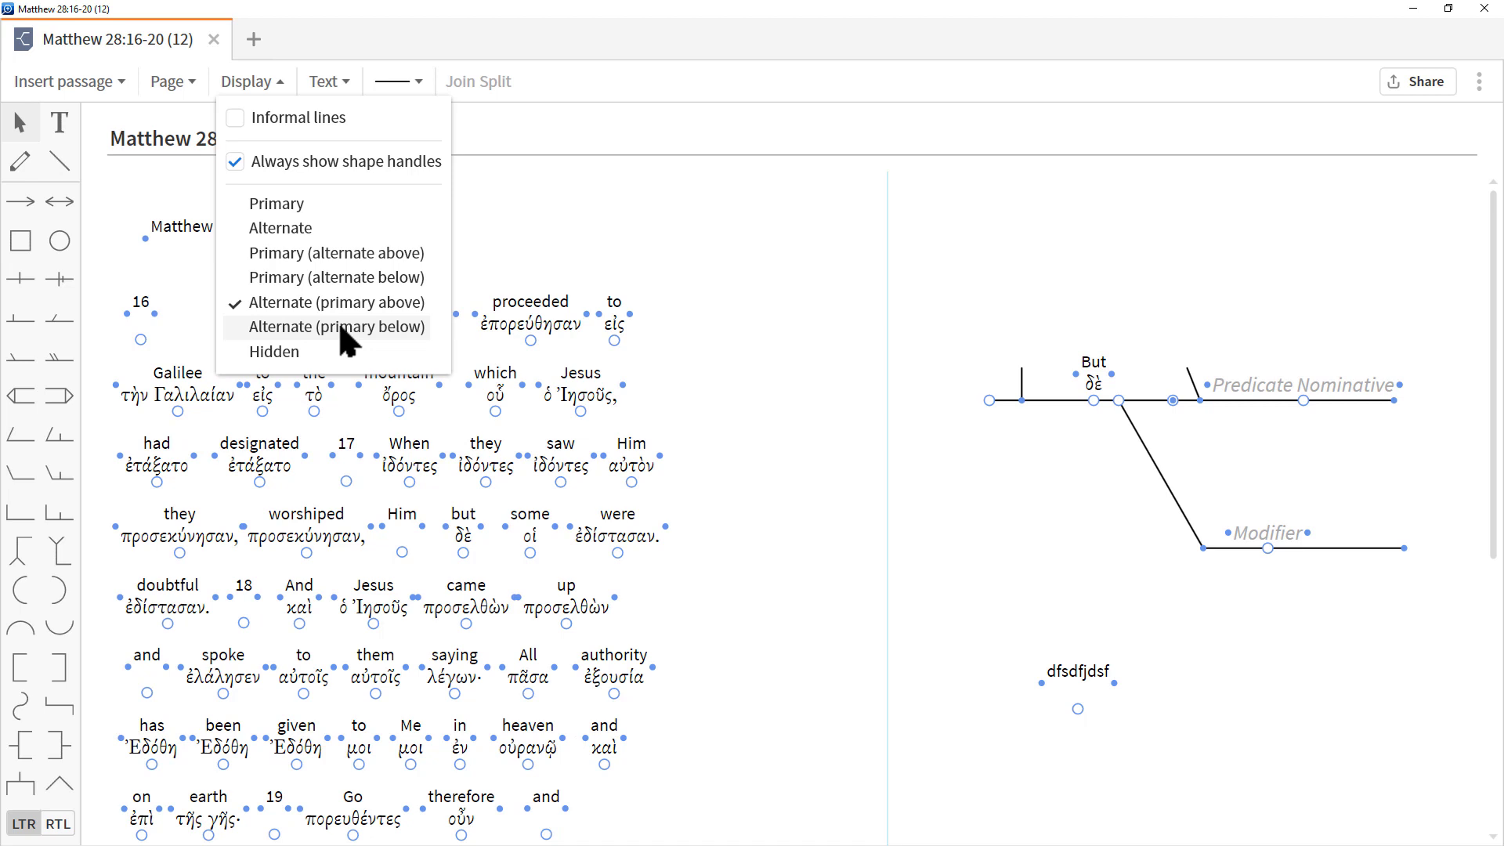
{"action": "left_click", "coordinate": [344, 328]}
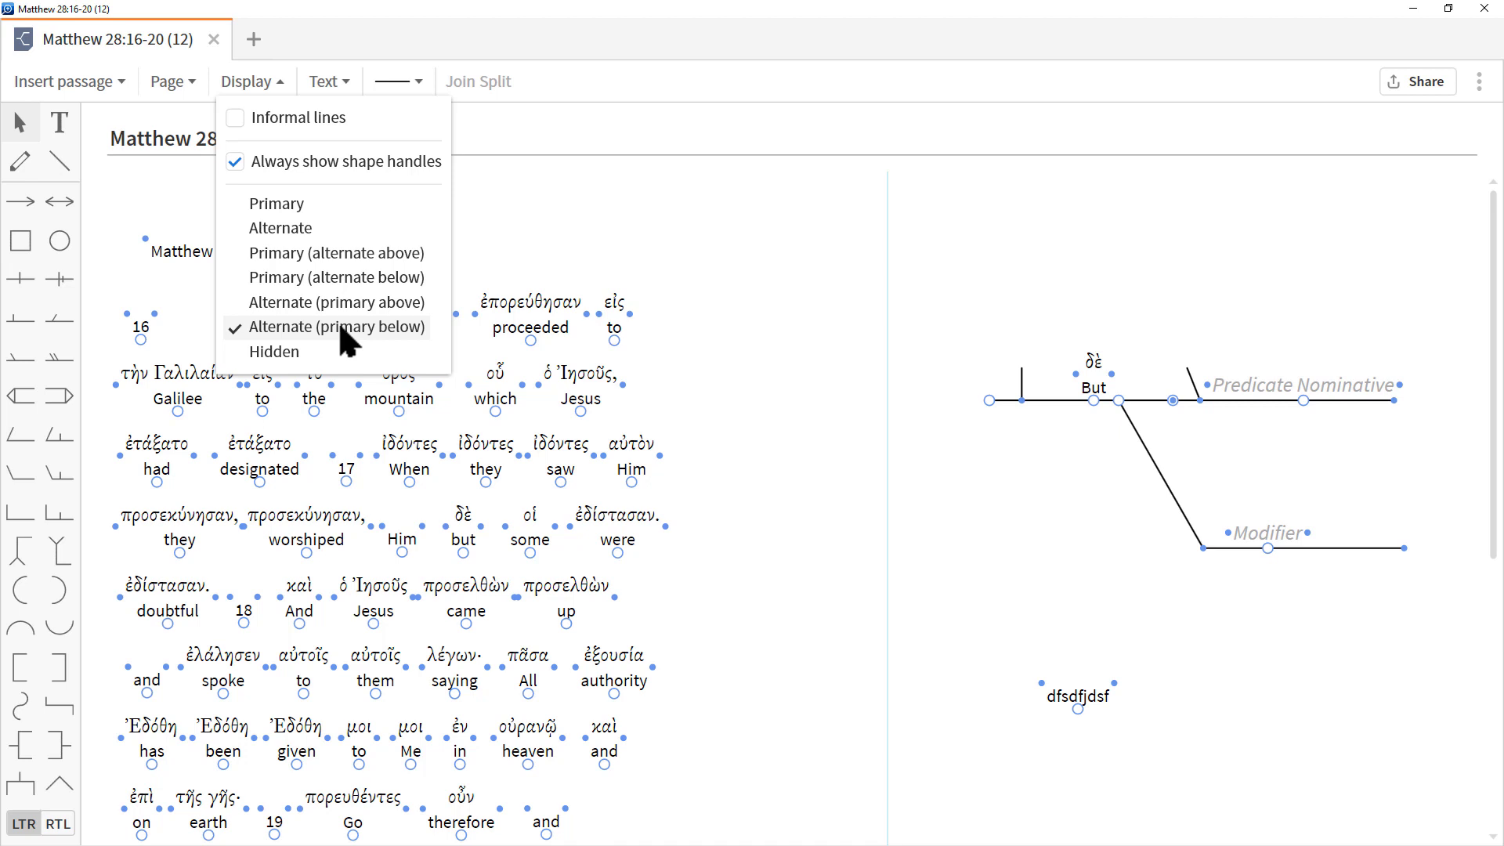
Step: Colour the word "But" and its Greek counterpart on the diagram's baseline green
{"action": "left_click", "coordinate": [331, 85]}
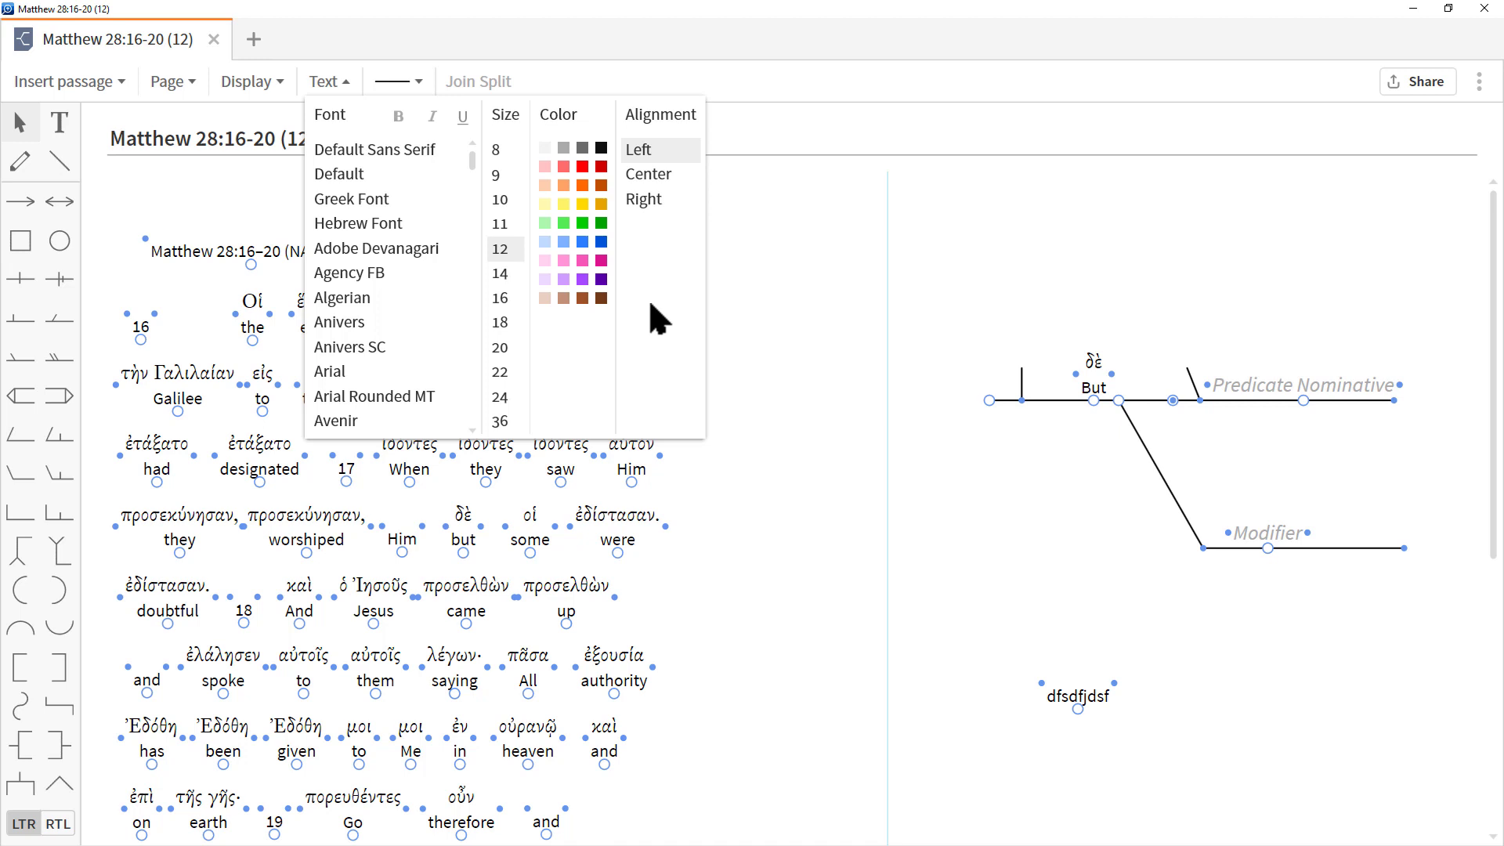
{"action": "left_click", "coordinate": [1087, 393]}
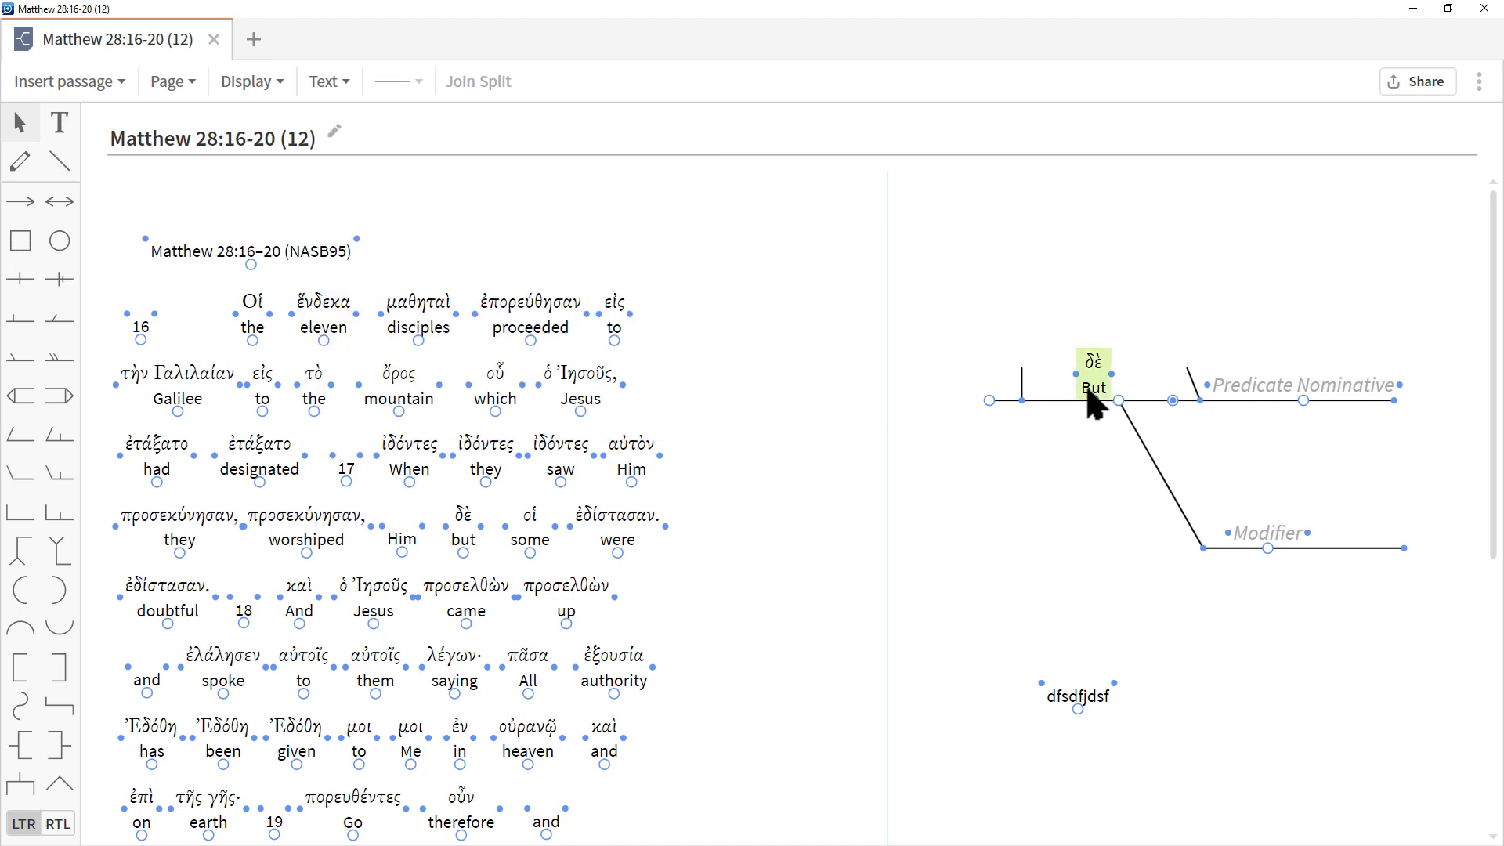
{"action": "left_click", "coordinate": [327, 83]}
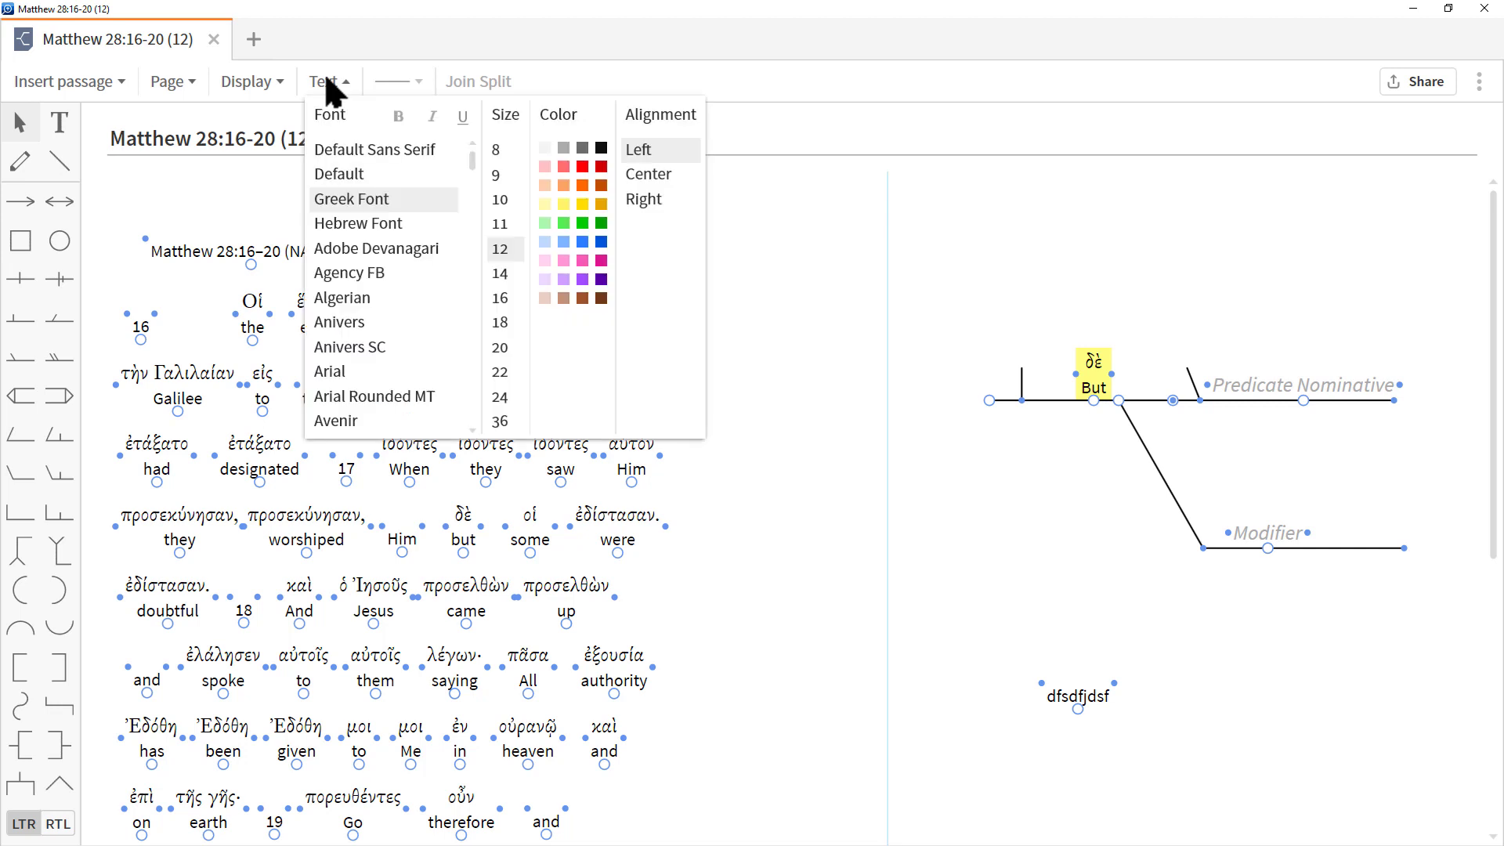
{"action": "left_click", "coordinate": [582, 223]}
{"action": "left_click", "coordinate": [1070, 536]}
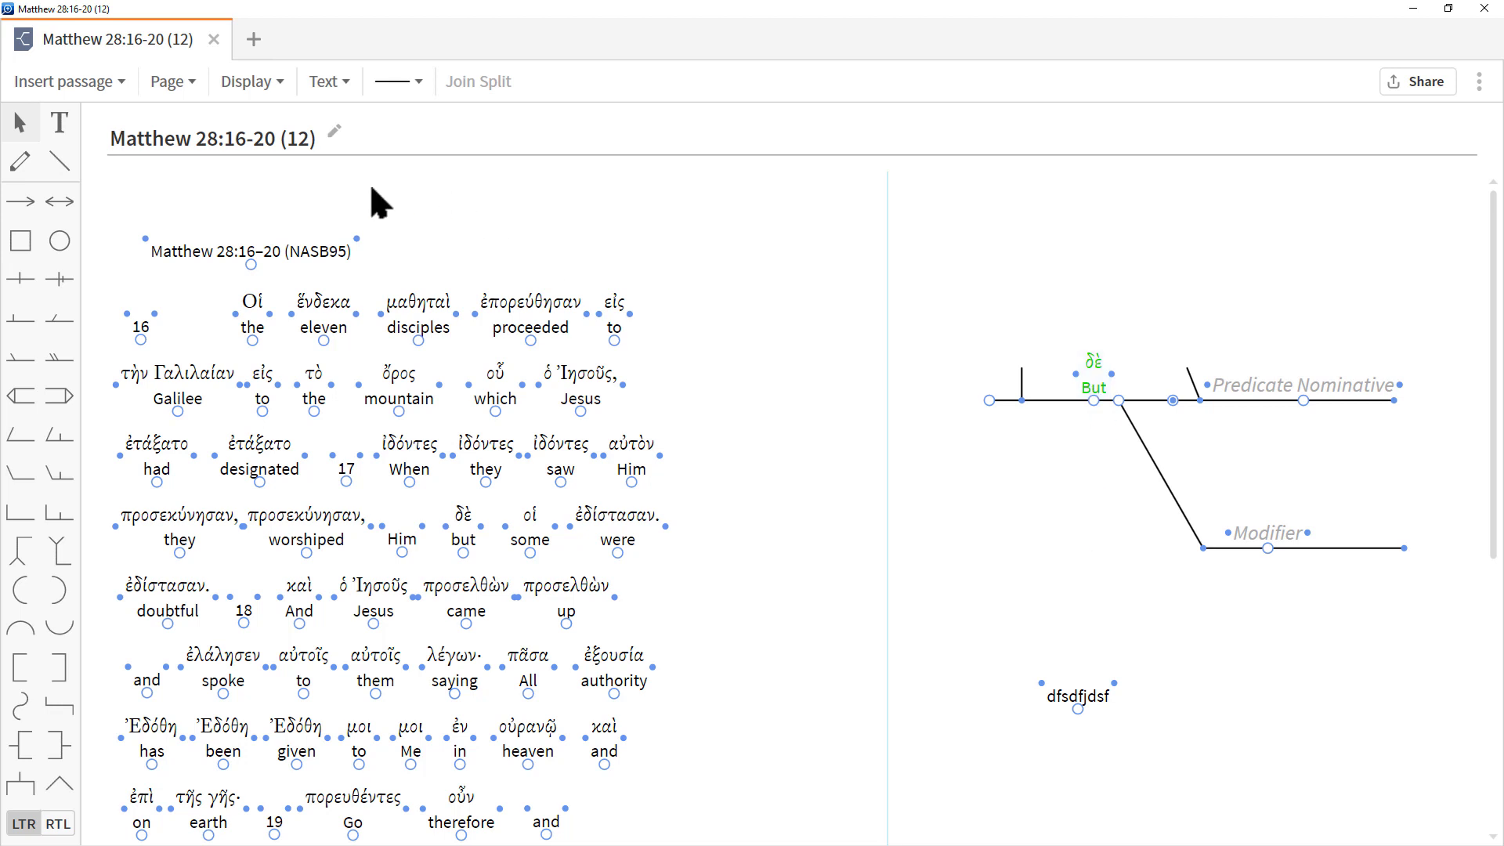
Step: Review the line formatting options and draw a straight horizontal line above the sentence diagram
{"action": "left_click", "coordinate": [413, 83]}
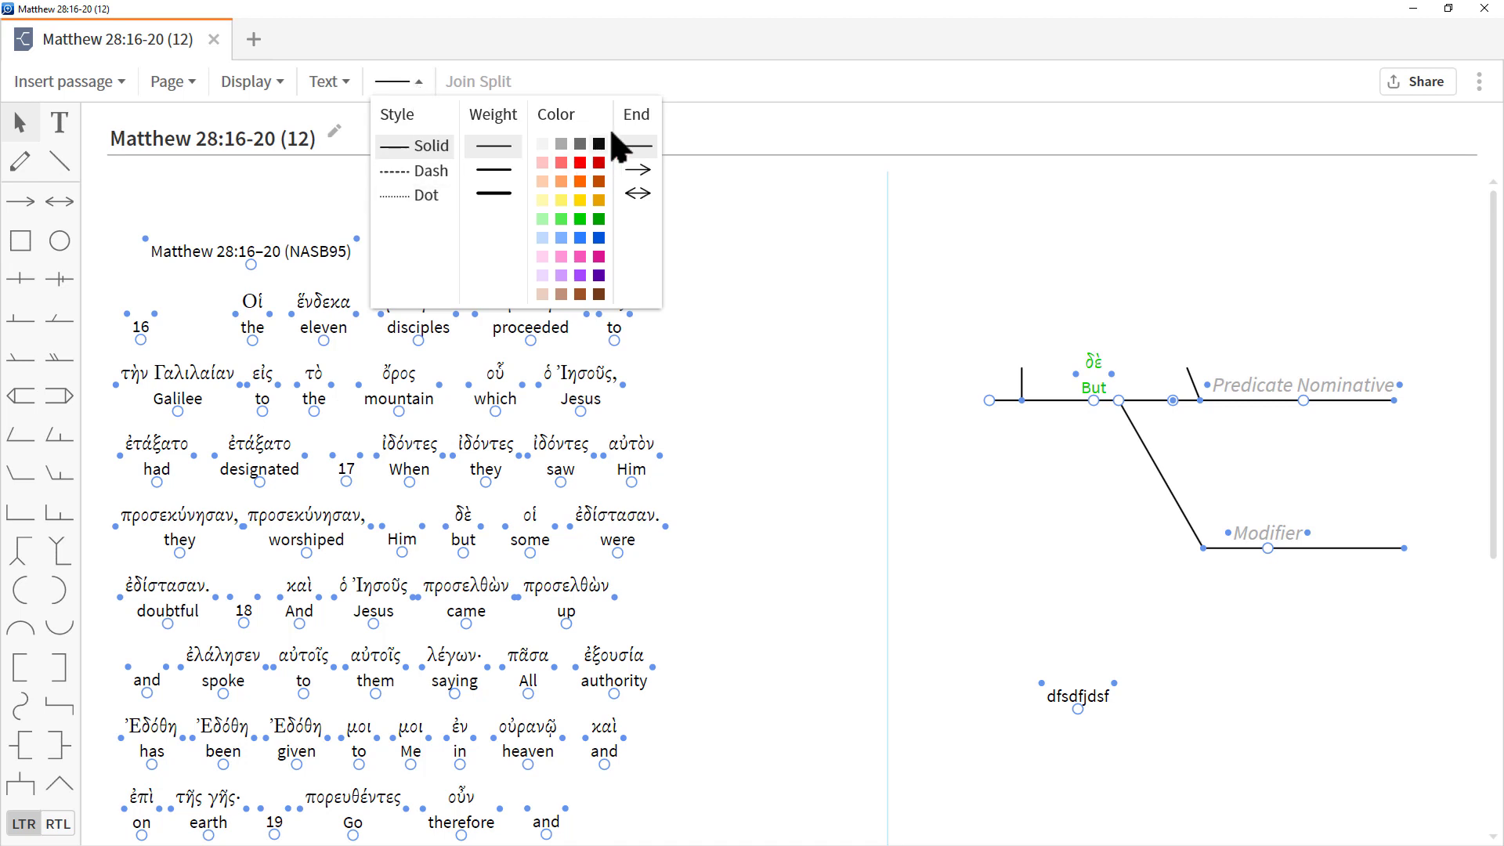
{"action": "left_click", "coordinate": [403, 81]}
{"action": "left_click", "coordinate": [404, 82]}
{"action": "left_click", "coordinate": [1036, 501]}
{"action": "left_click", "coordinate": [60, 155]}
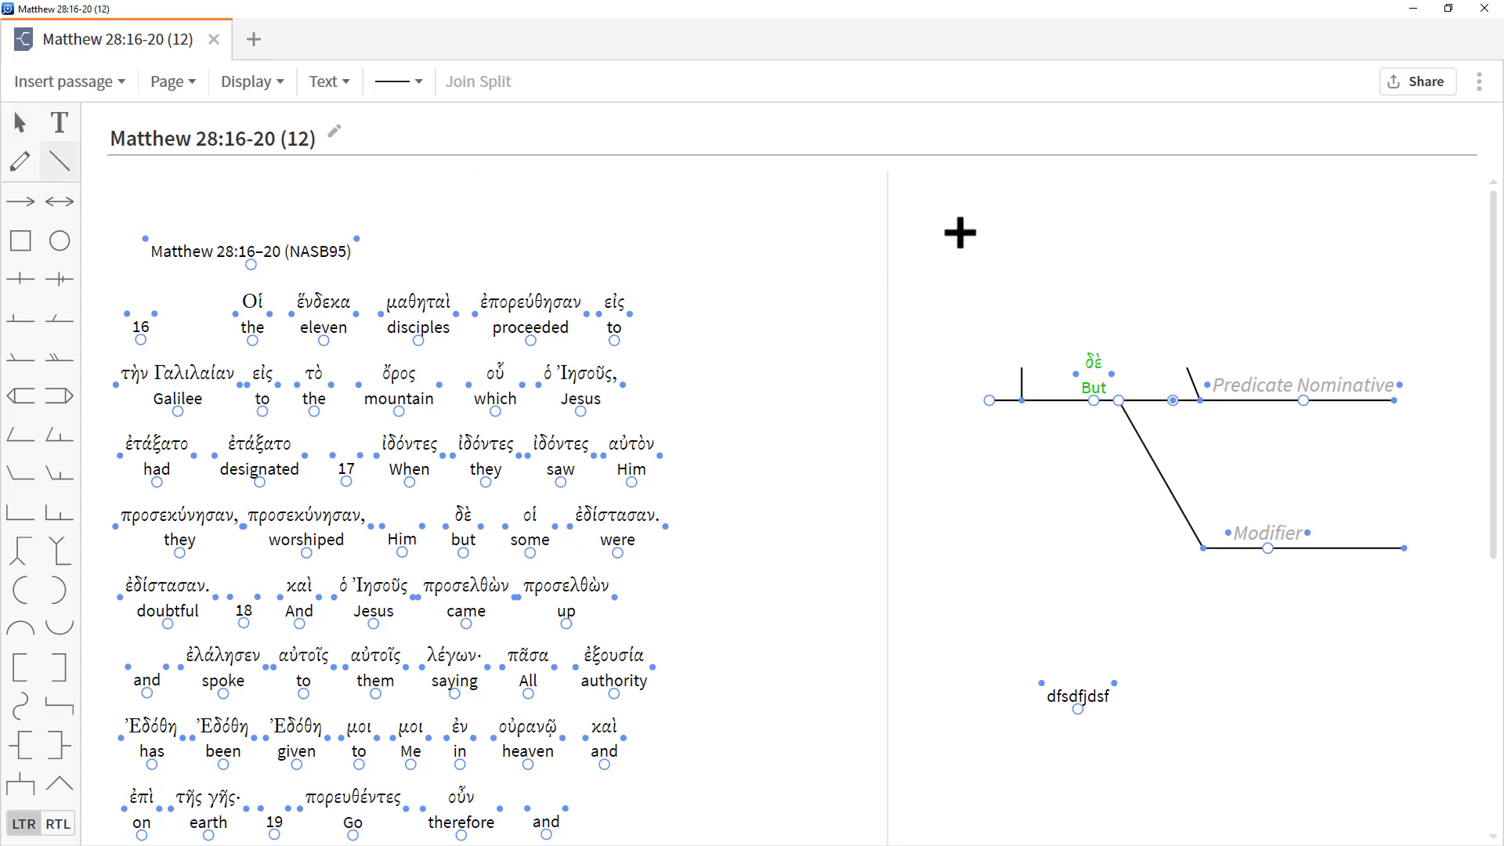
{"action": "left_click_drag", "start_coordinate": [961, 233], "coordinate": [1196, 233]}
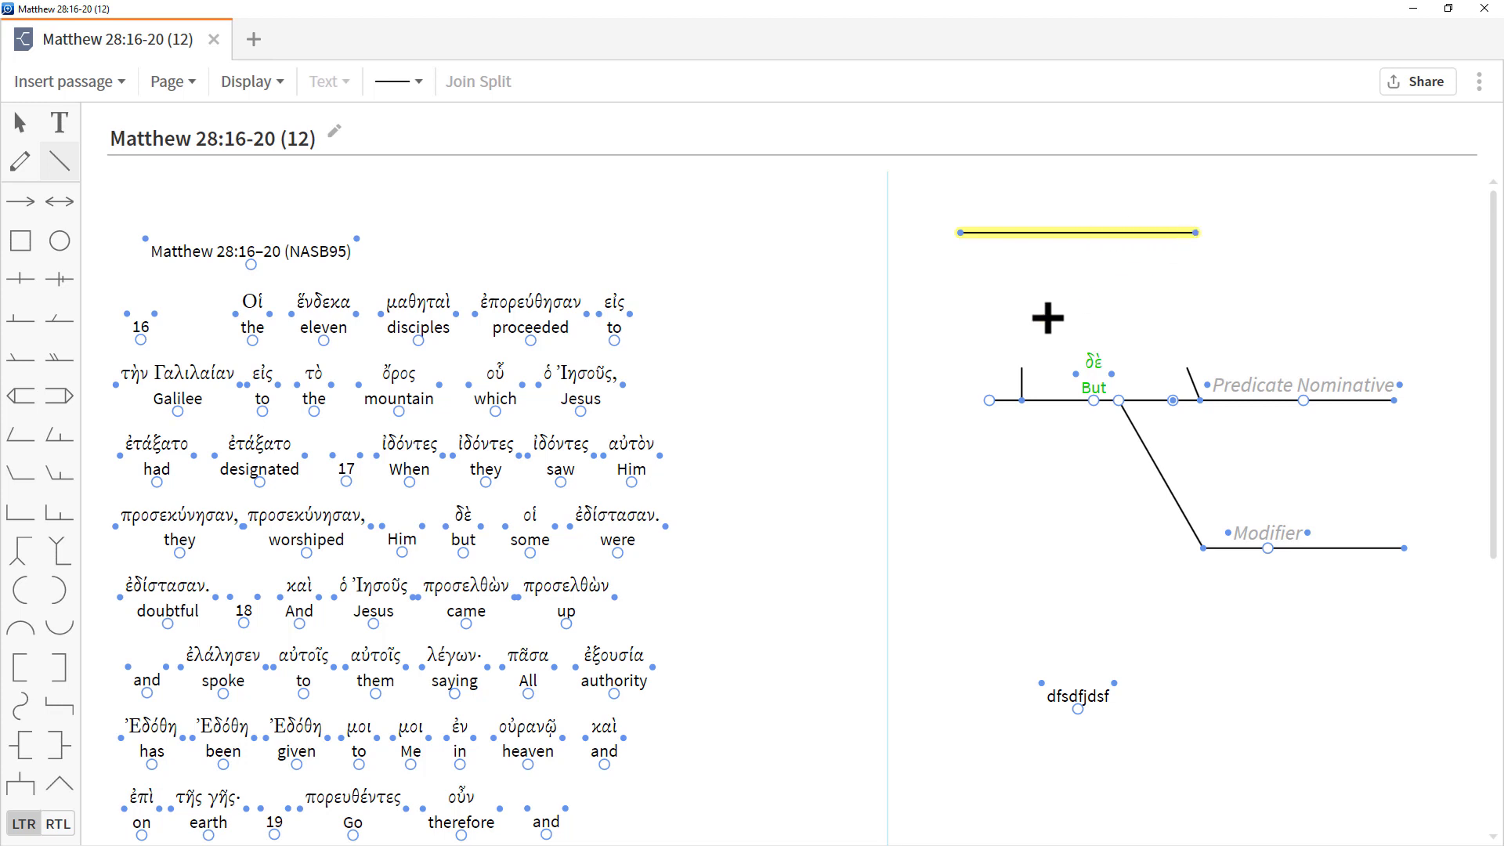
Step: Format the new line above the diagram as Dot with the heaviest weight, green colour and arrowheads at both ends
{"action": "left_click", "coordinate": [398, 81]}
{"action": "left_click", "coordinate": [414, 205]}
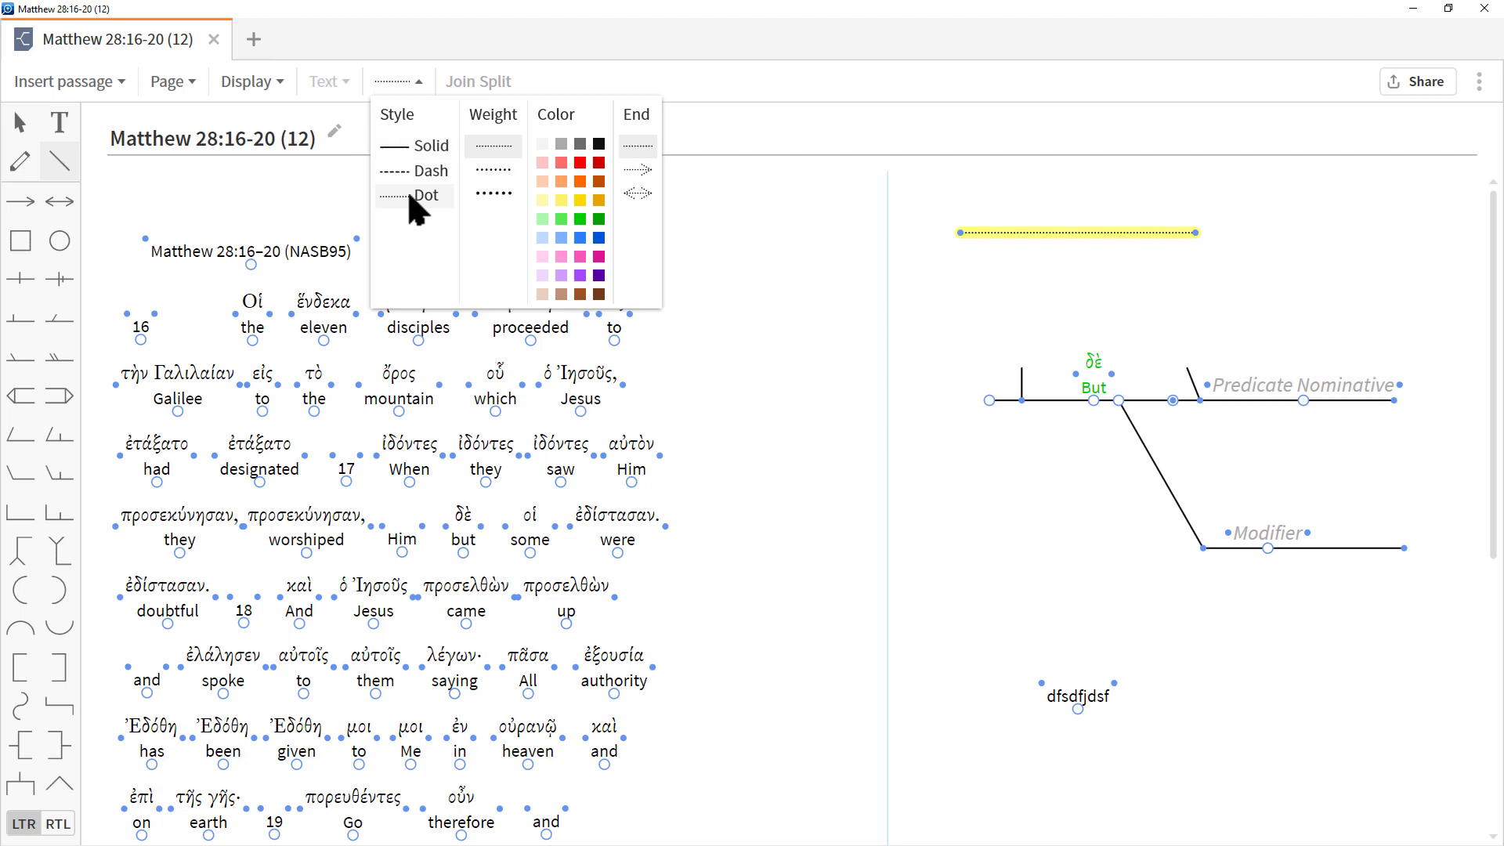
{"action": "left_click", "coordinate": [500, 191]}
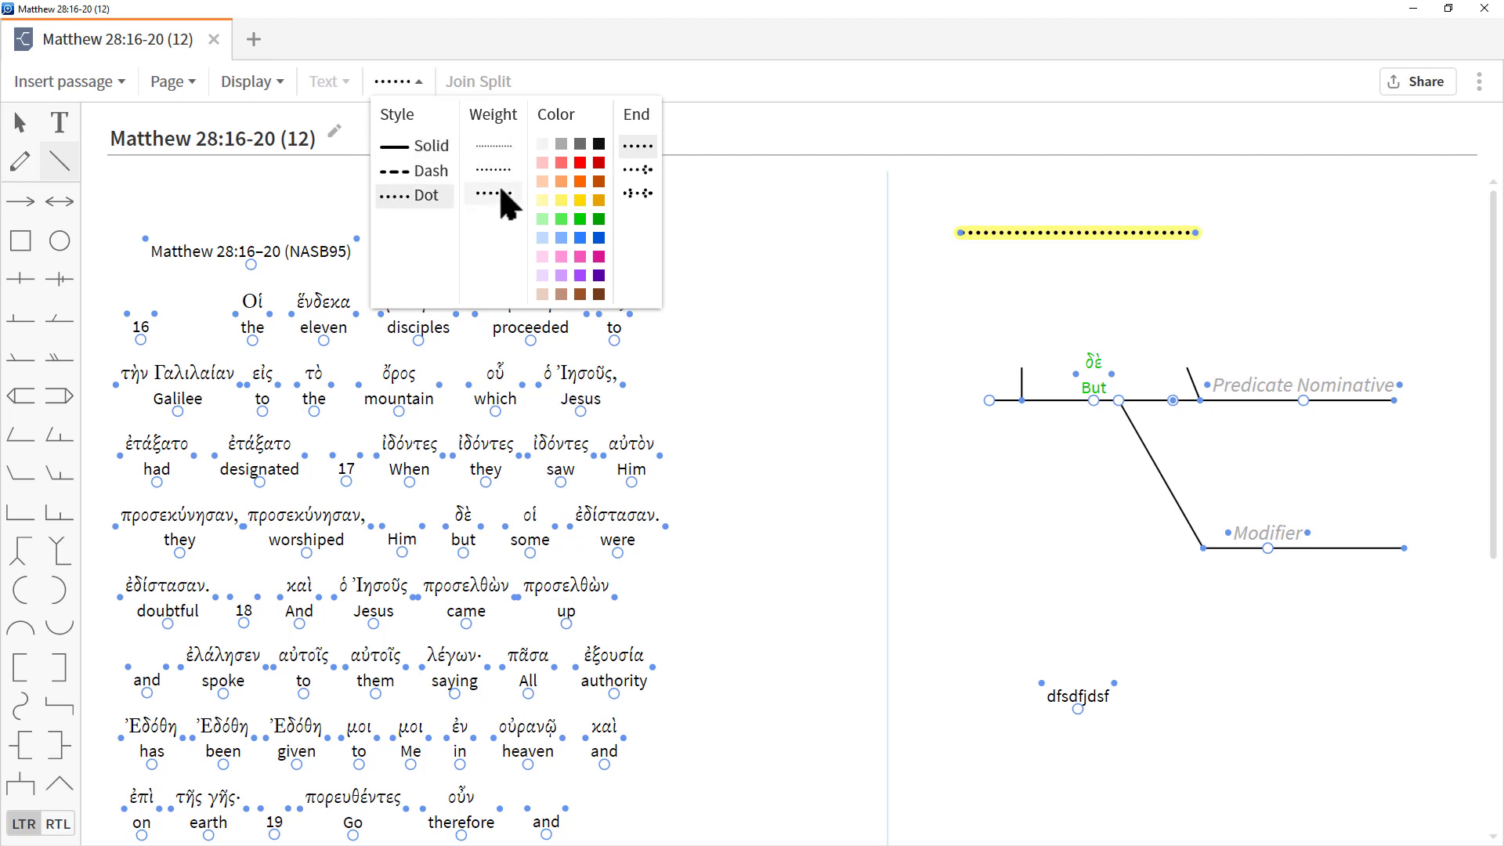
{"action": "left_click", "coordinate": [580, 219]}
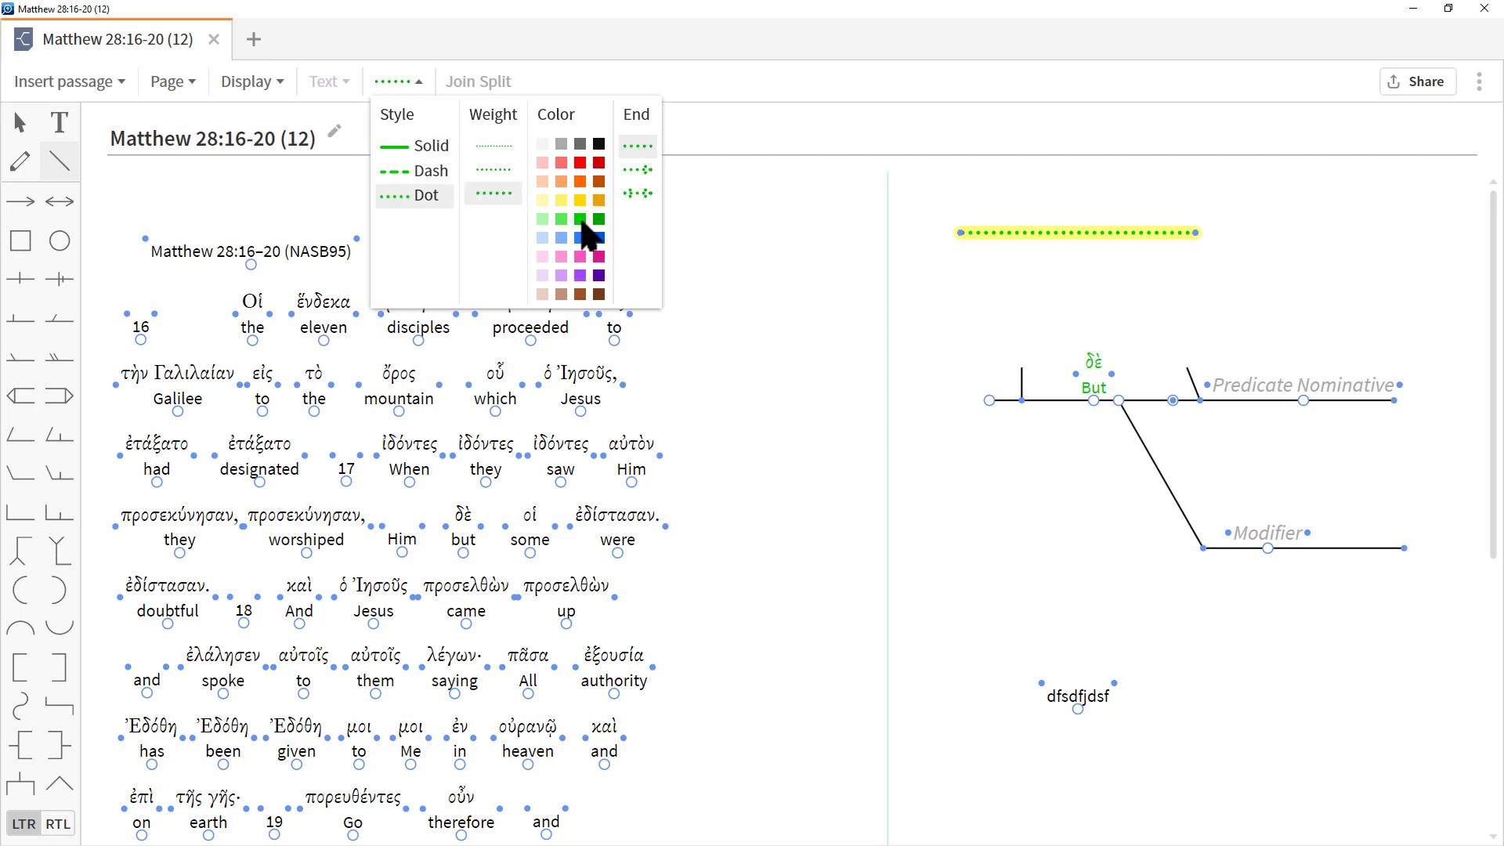
{"action": "left_click", "coordinate": [642, 186]}
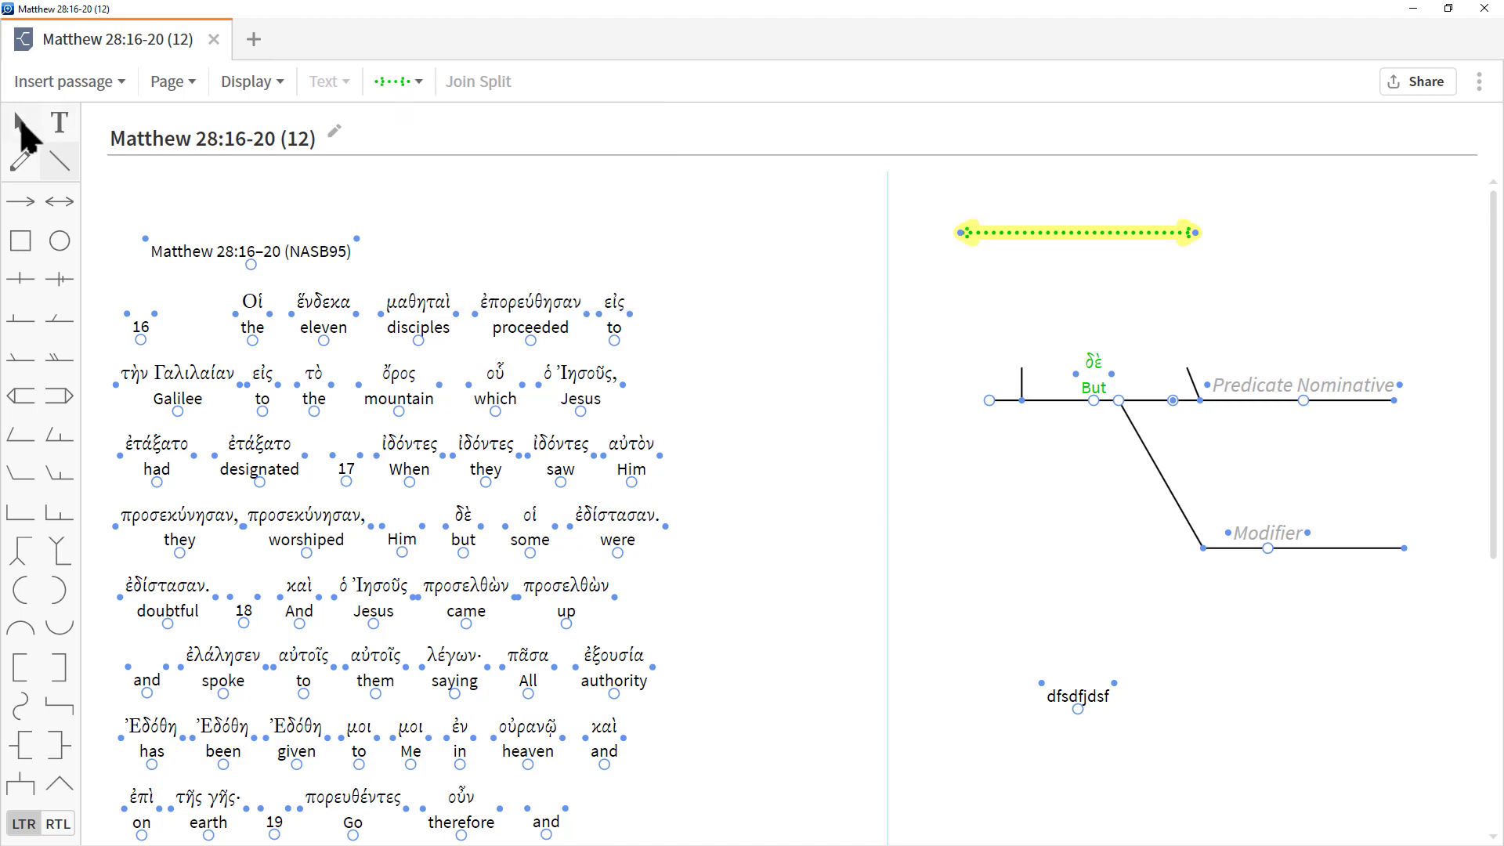
{"action": "left_click", "coordinate": [990, 298]}
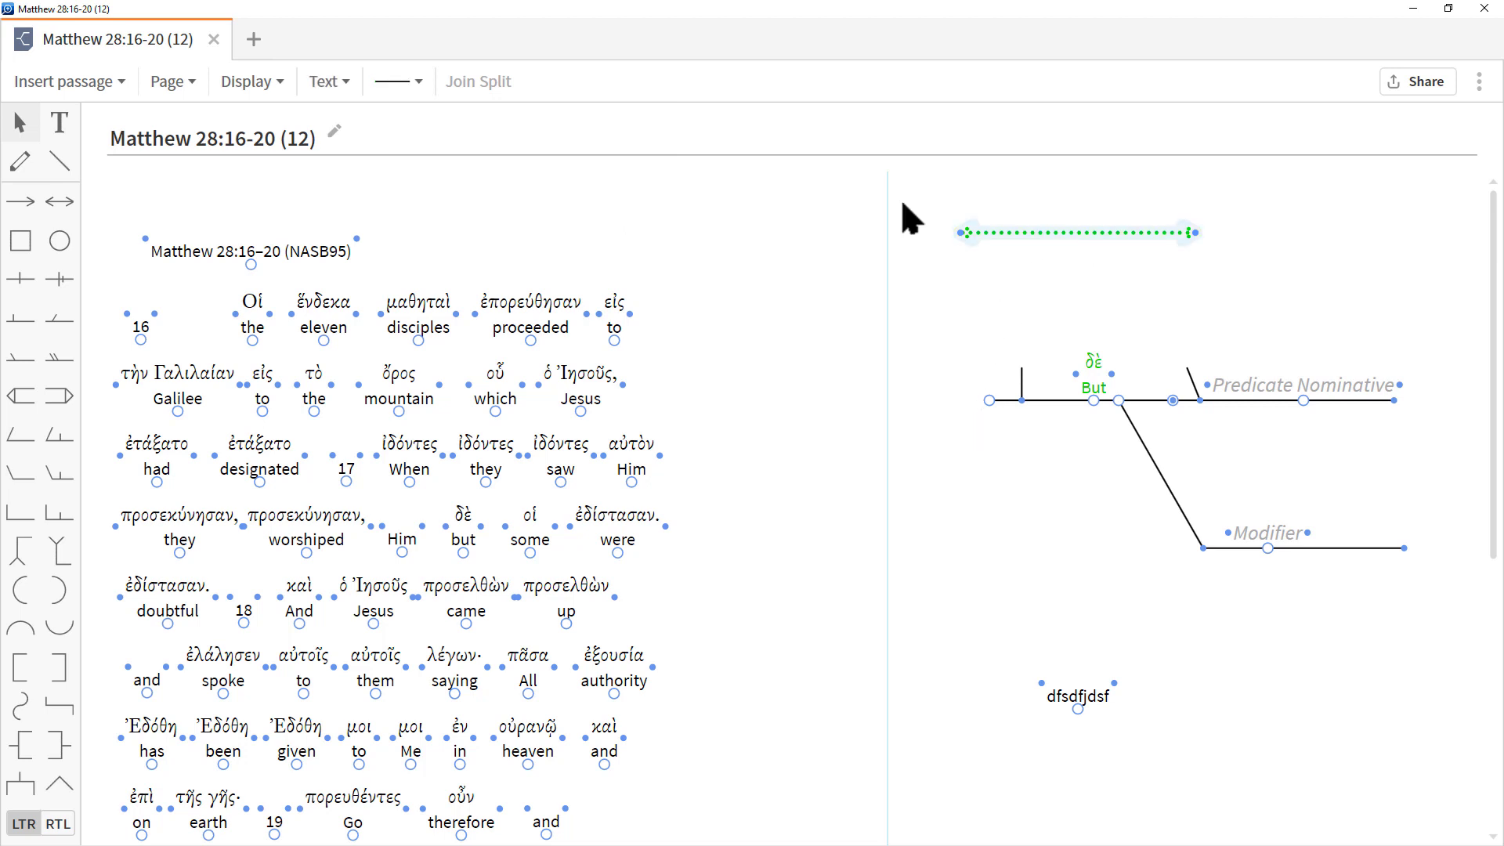
Step: Change the style of the green double-arrow line above the diagram to Solid
{"action": "left_click", "coordinate": [415, 81]}
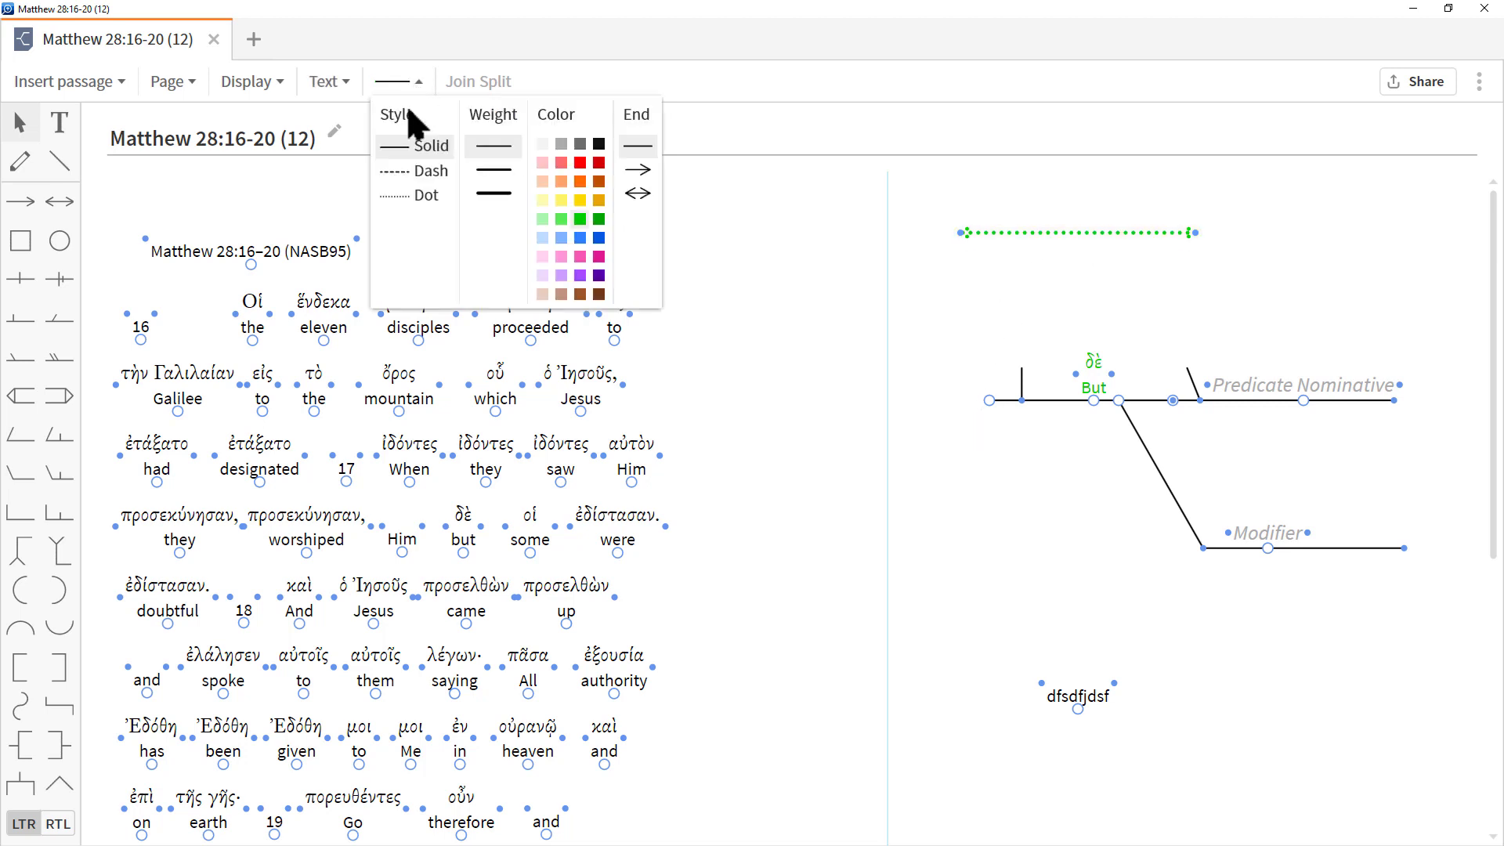
{"action": "left_click", "coordinate": [1016, 233]}
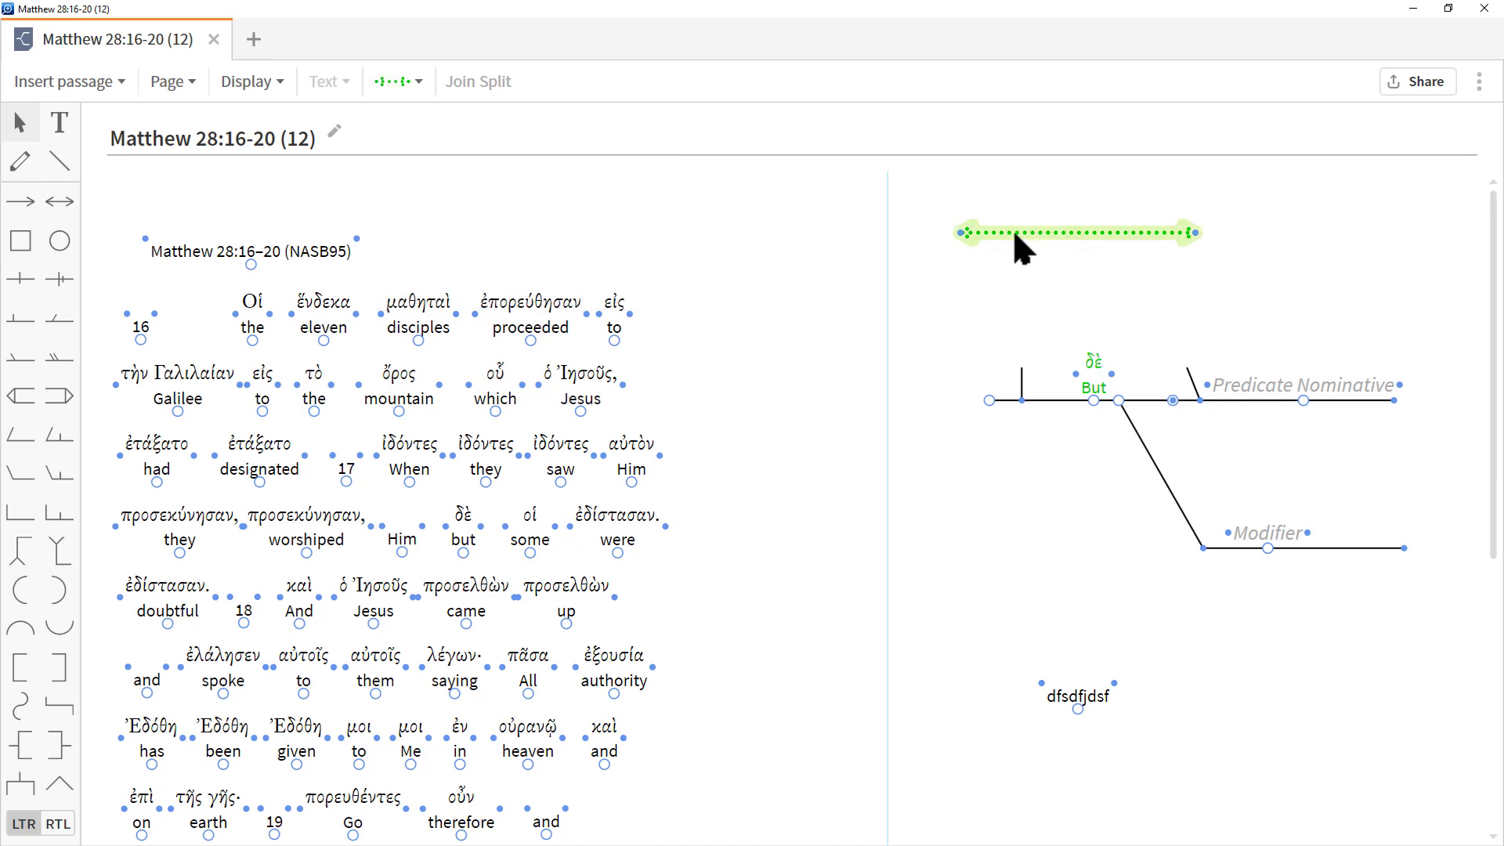
{"action": "left_click", "coordinate": [407, 78]}
{"action": "left_click", "coordinate": [398, 147]}
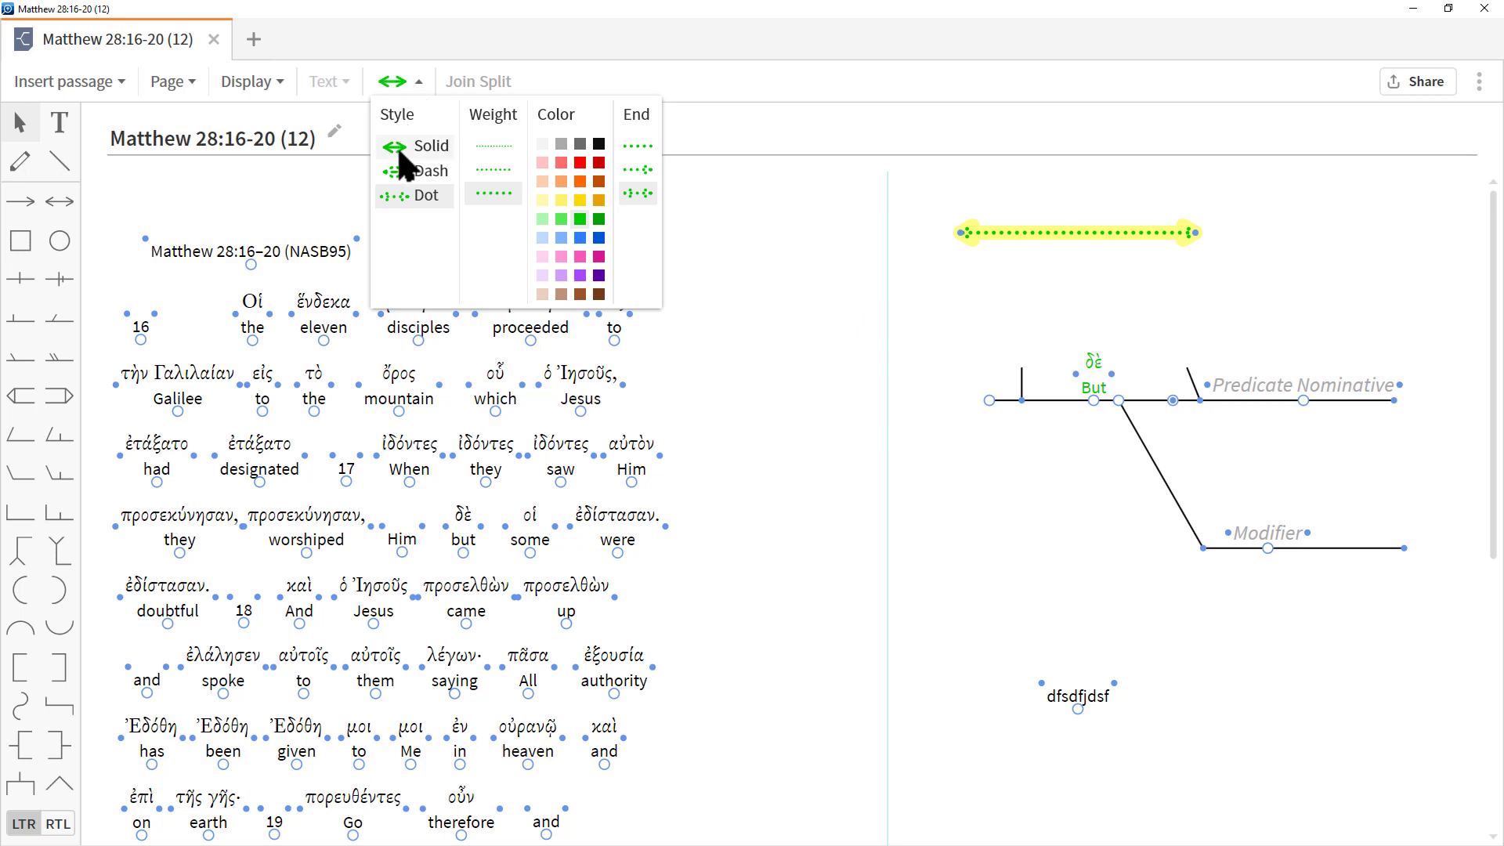
{"action": "left_click", "coordinate": [983, 279]}
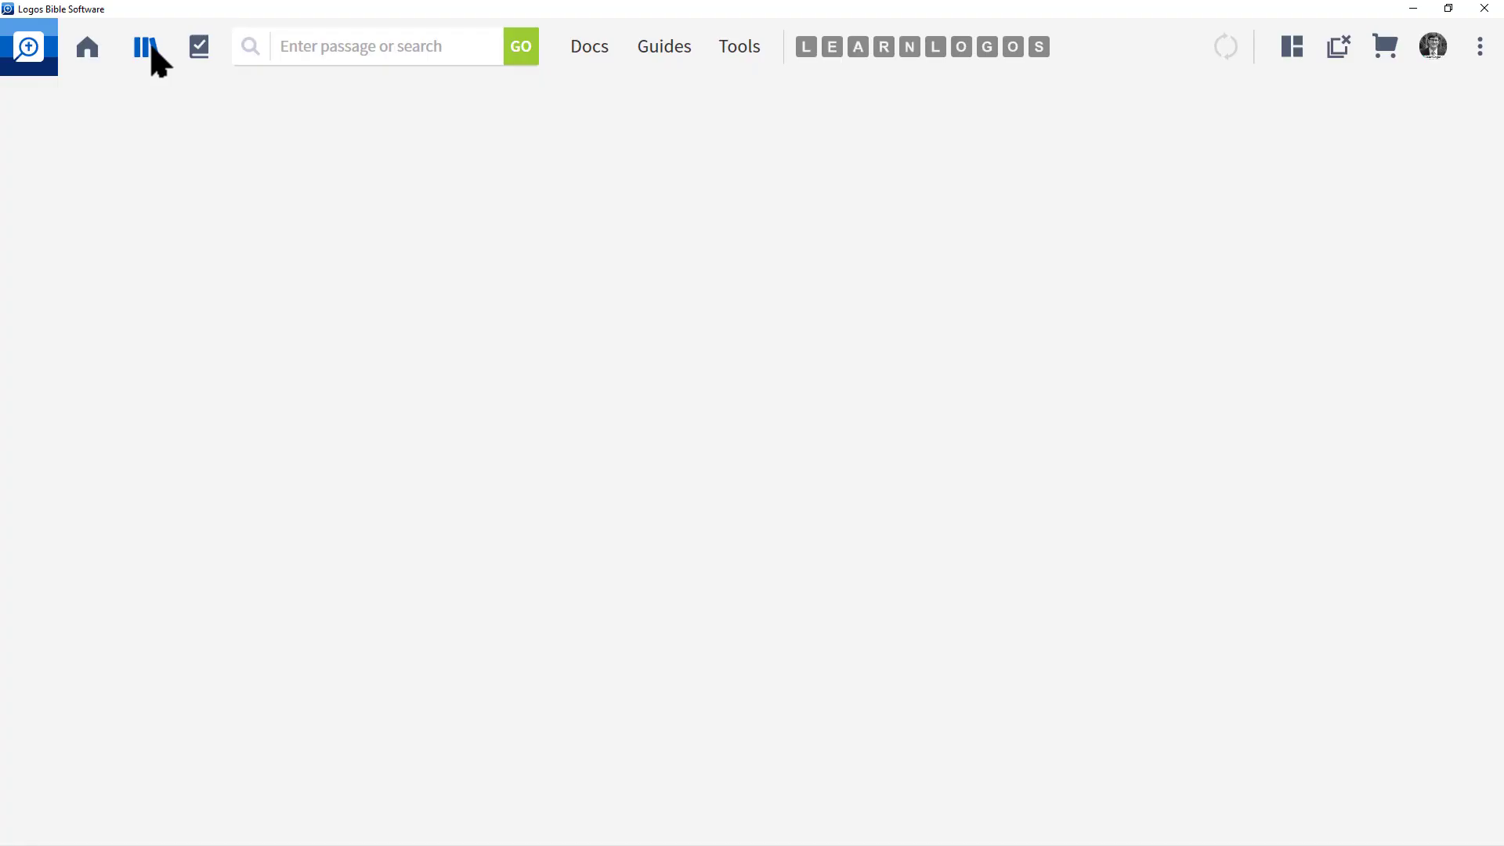
Step: Switch to the main Logos window, search the library for "diagram analysis" and sort the results by rank
{"action": "left_click", "coordinate": [150, 50]}
{"action": "type", "text": "diagram analysis"}
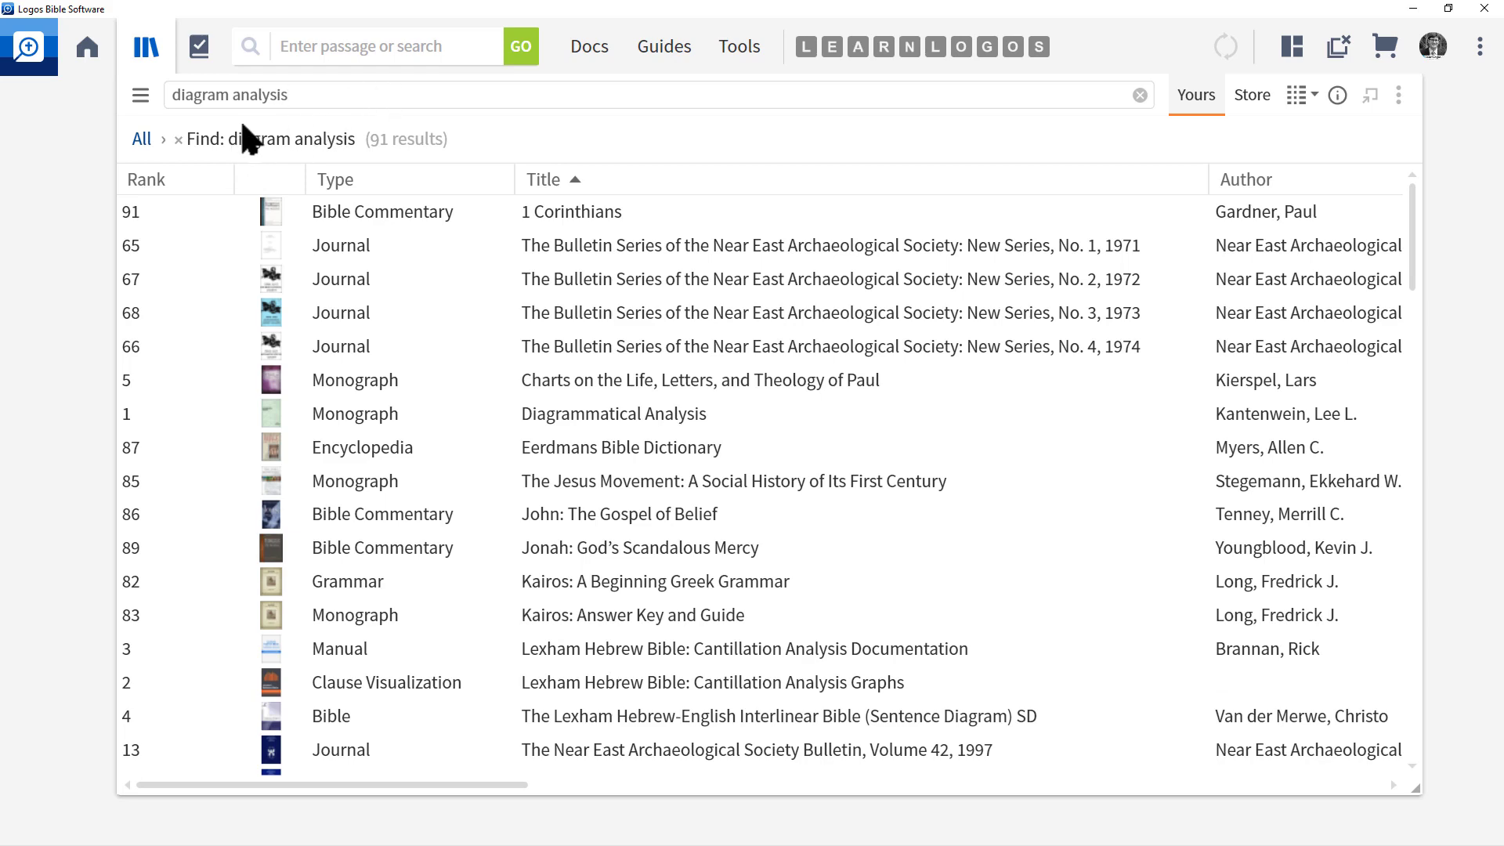
{"action": "left_click", "coordinate": [152, 190]}
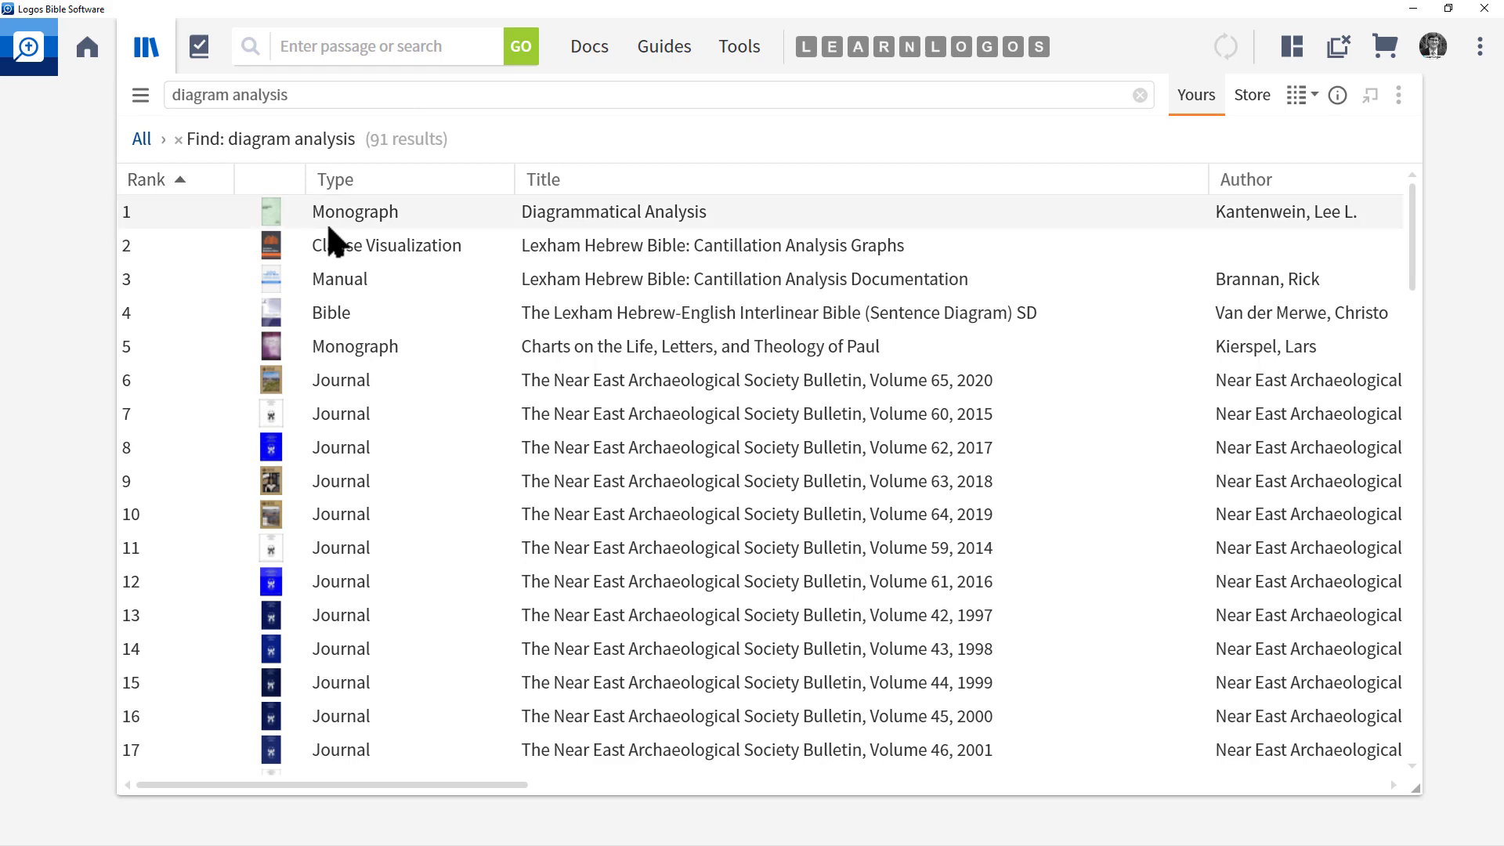
Step: Open the monograph Diagrammatical Analysis from the library and widen its panel to fill the window
{"action": "mouse_move", "coordinate": [631, 220]}
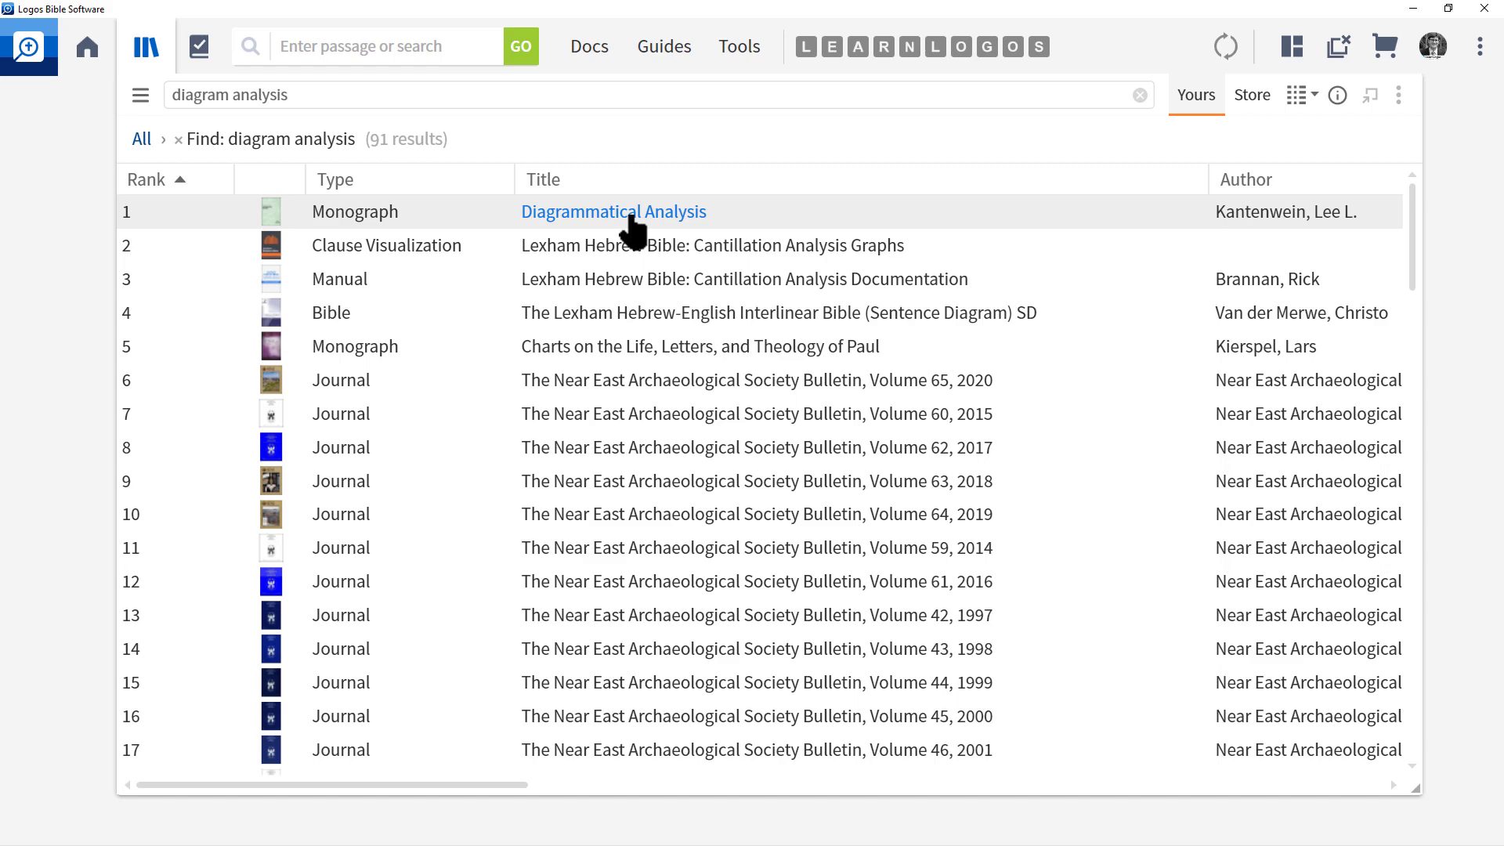
{"action": "left_click", "coordinate": [630, 218]}
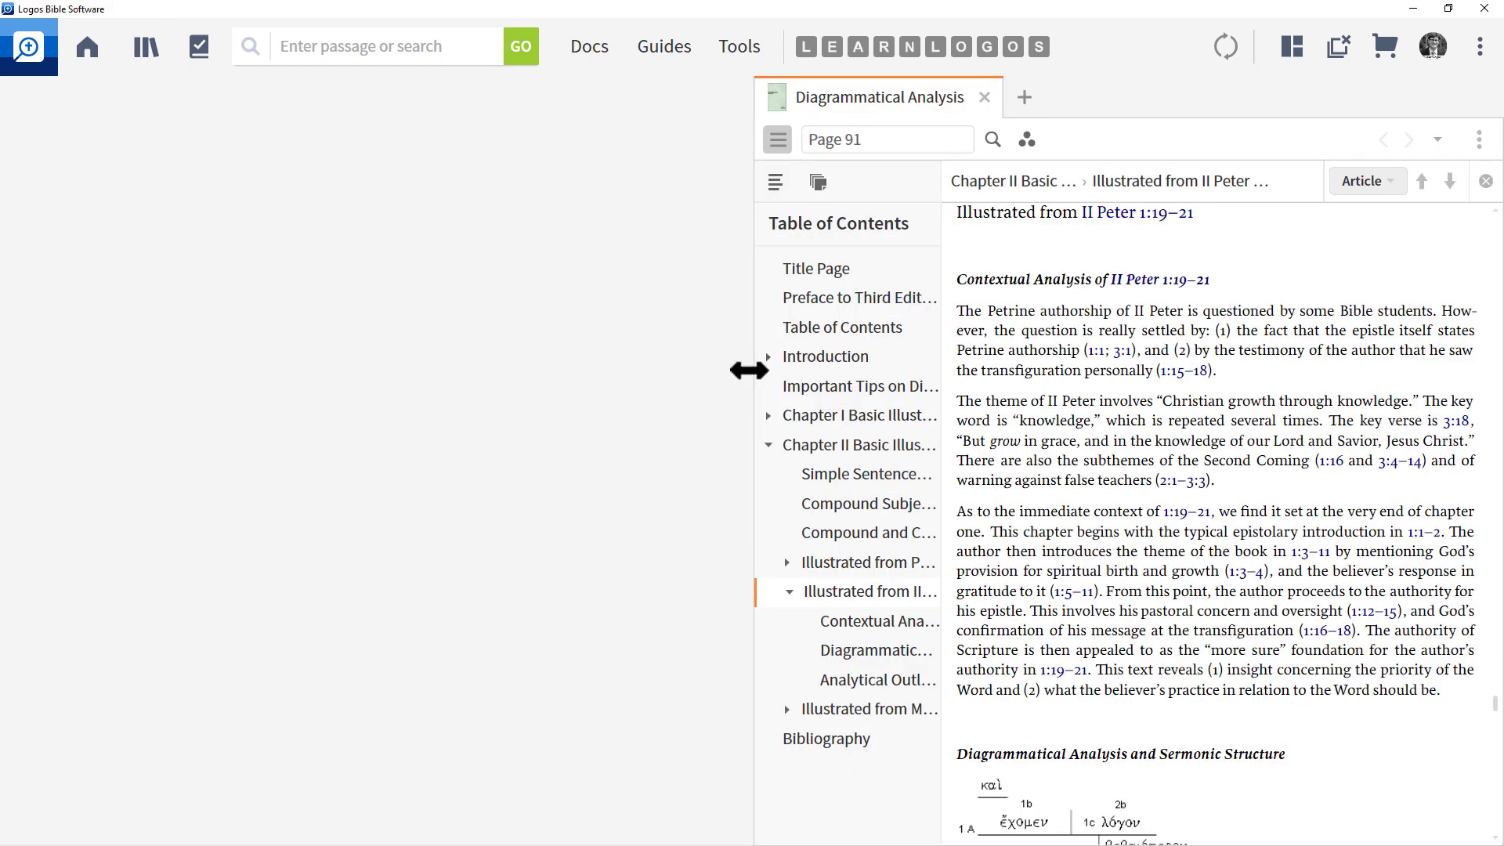
{"action": "left_click_drag", "start_coordinate": [749, 371], "coordinate": [367, 332]}
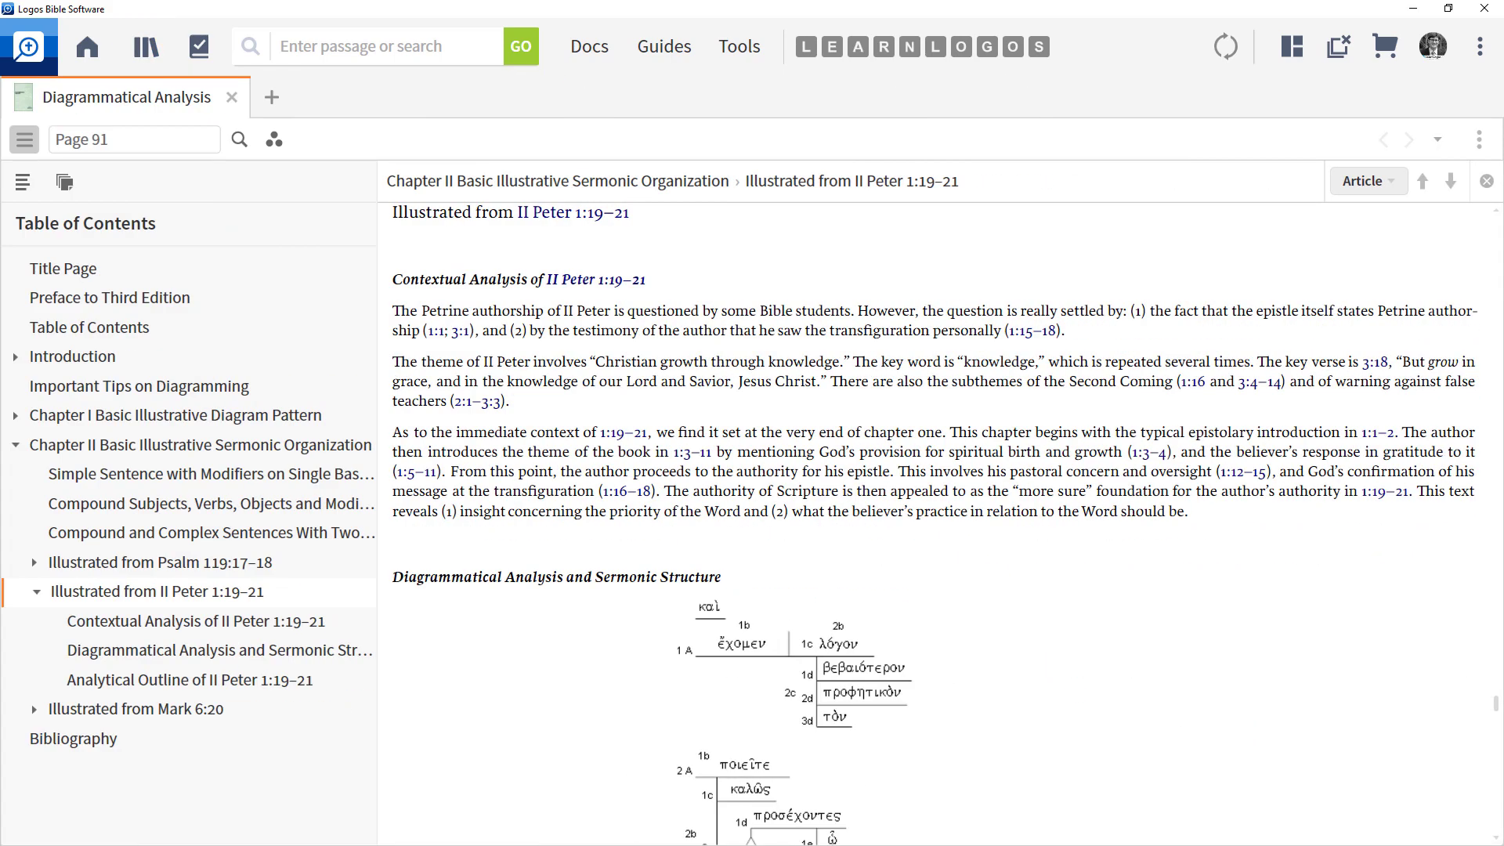
Step: Browse the book's Introduction, II Peter 1:19–21 and Mark 6:20 sections, and close the book
{"action": "left_click", "coordinate": [90, 359]}
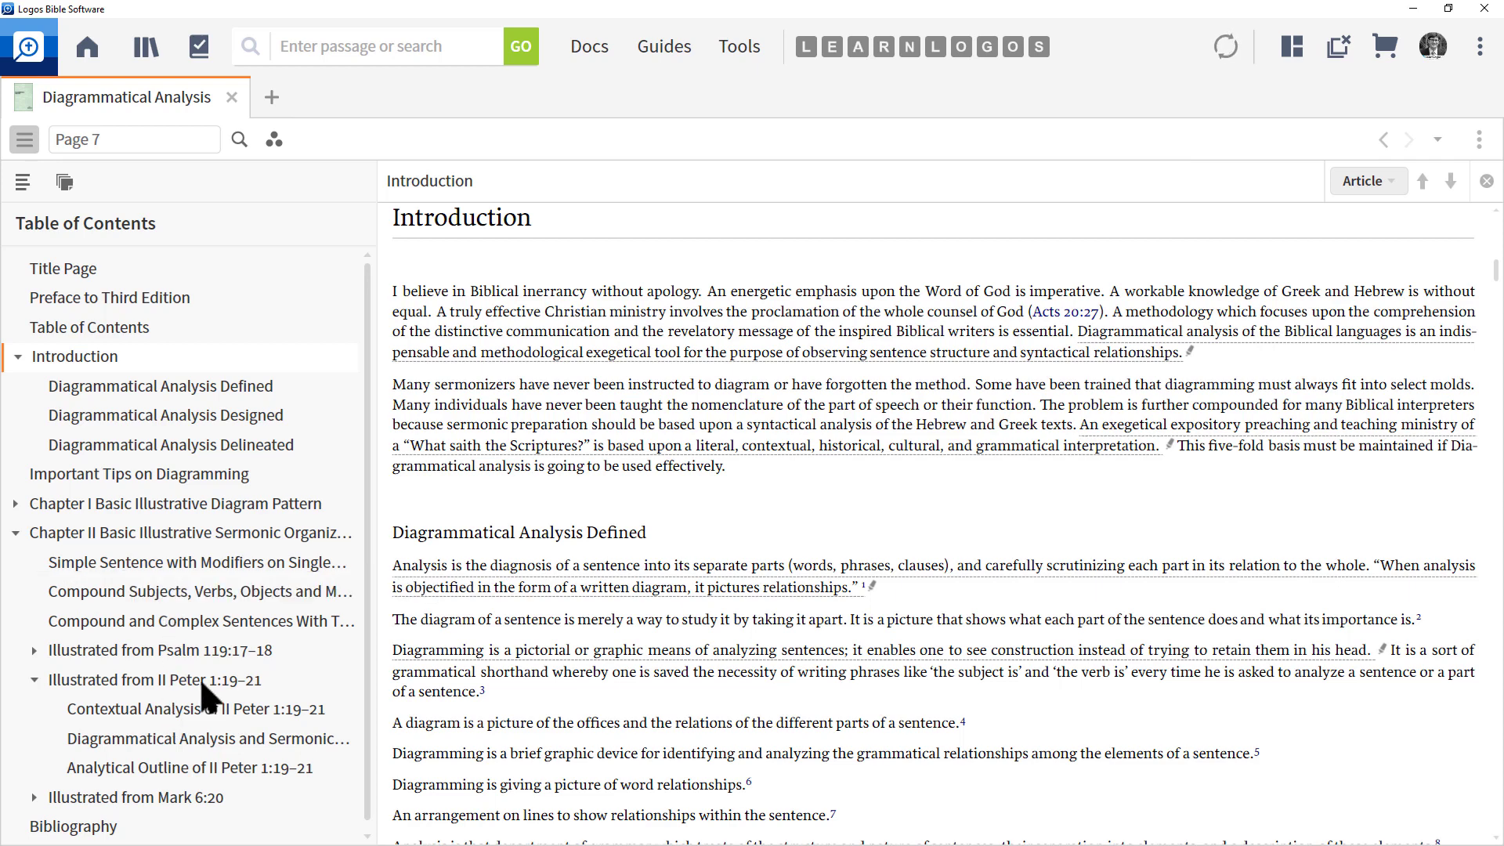
{"action": "left_click", "coordinate": [210, 707]}
{"action": "left_click", "coordinate": [225, 741]}
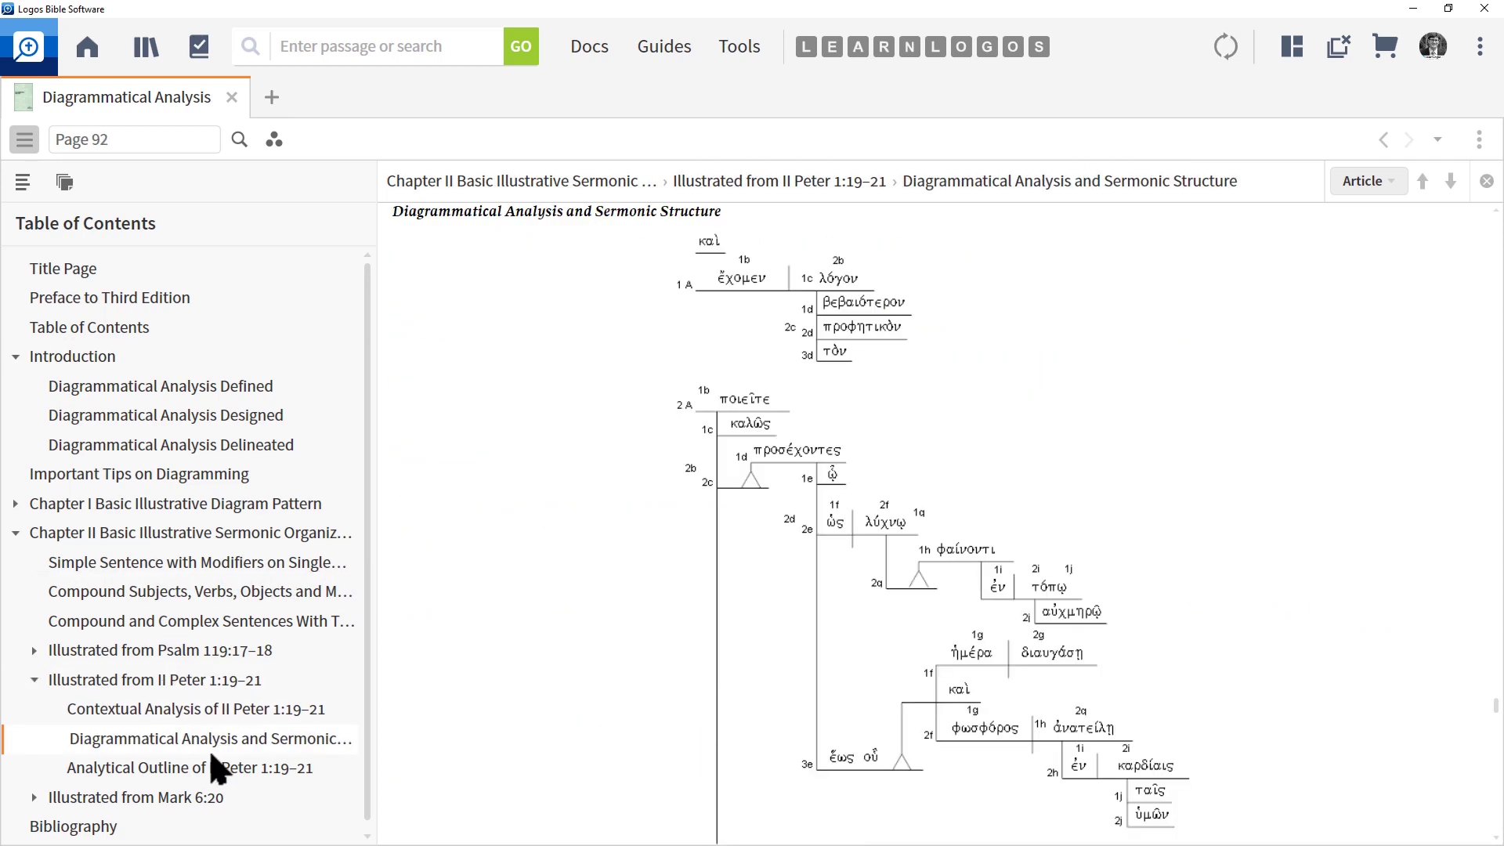
{"action": "left_click", "coordinate": [164, 799]}
{"action": "scroll", "coordinate": [636, 583], "scroll_direction": "down", "scroll_amount": 10}
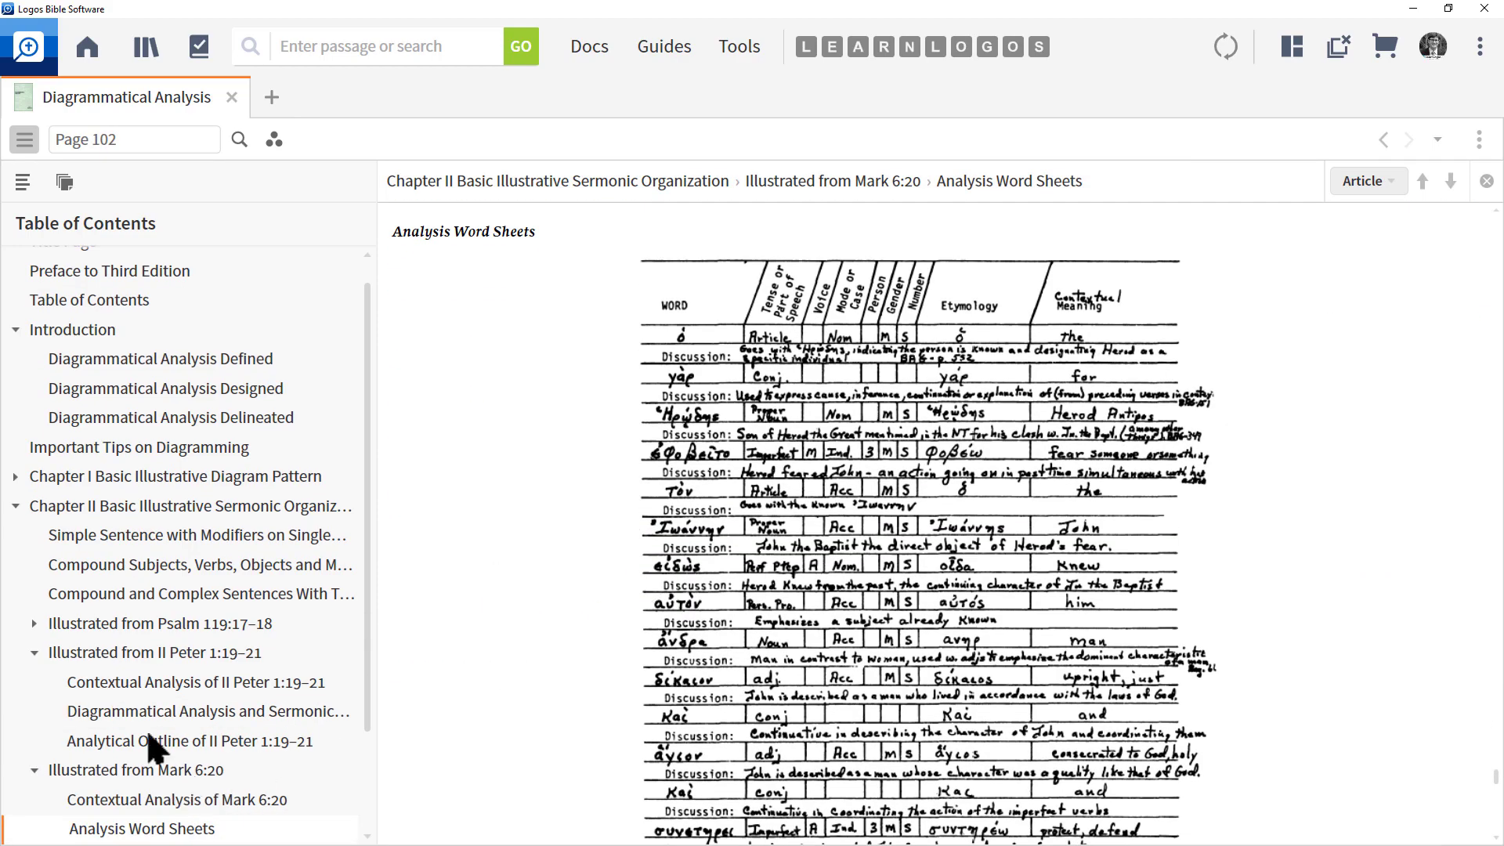
{"action": "left_click", "coordinate": [84, 333]}
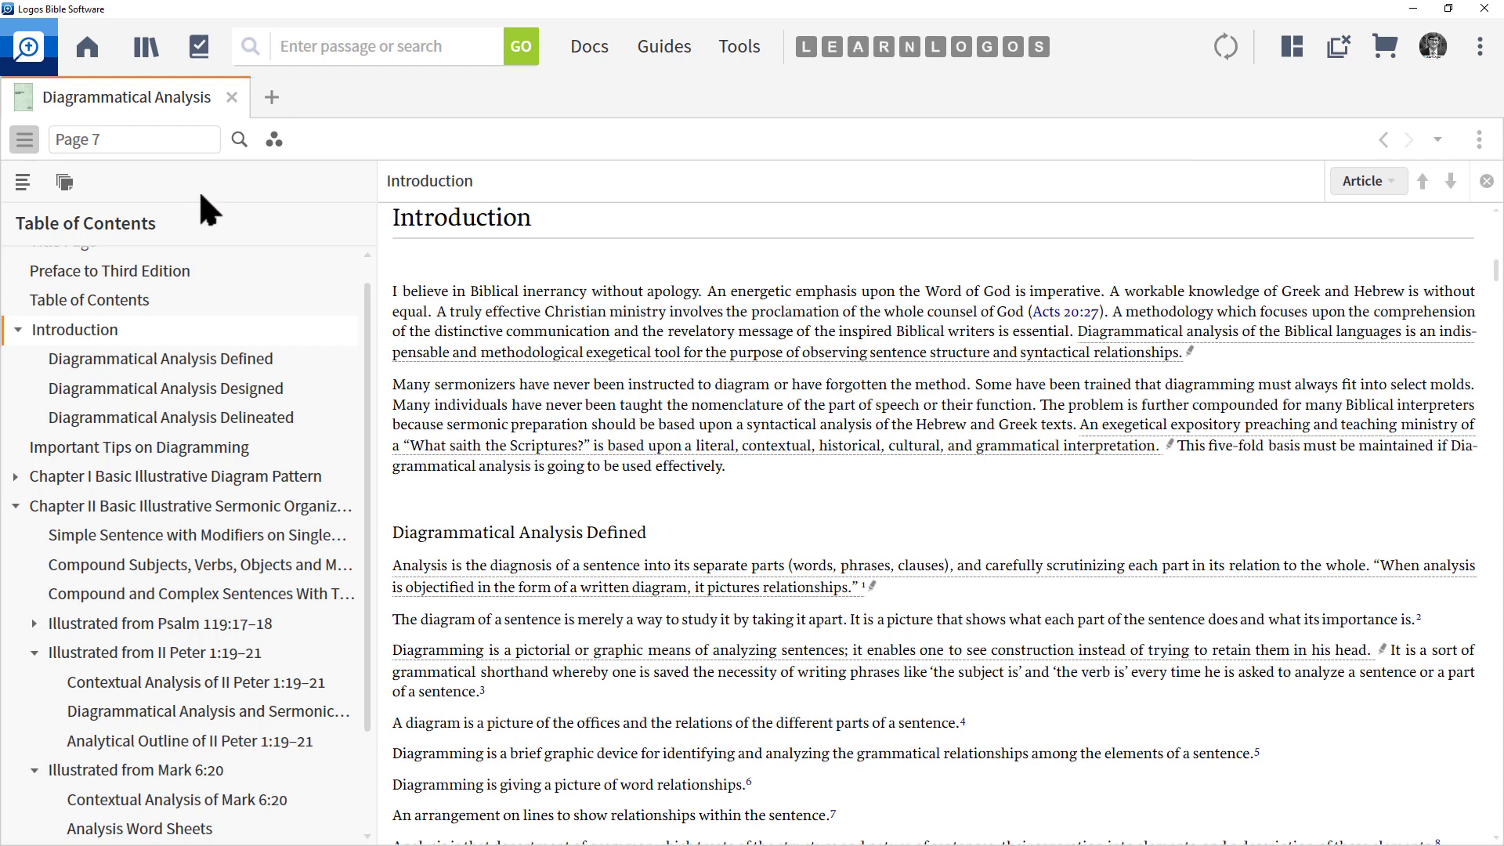
{"action": "left_click", "coordinate": [231, 97]}
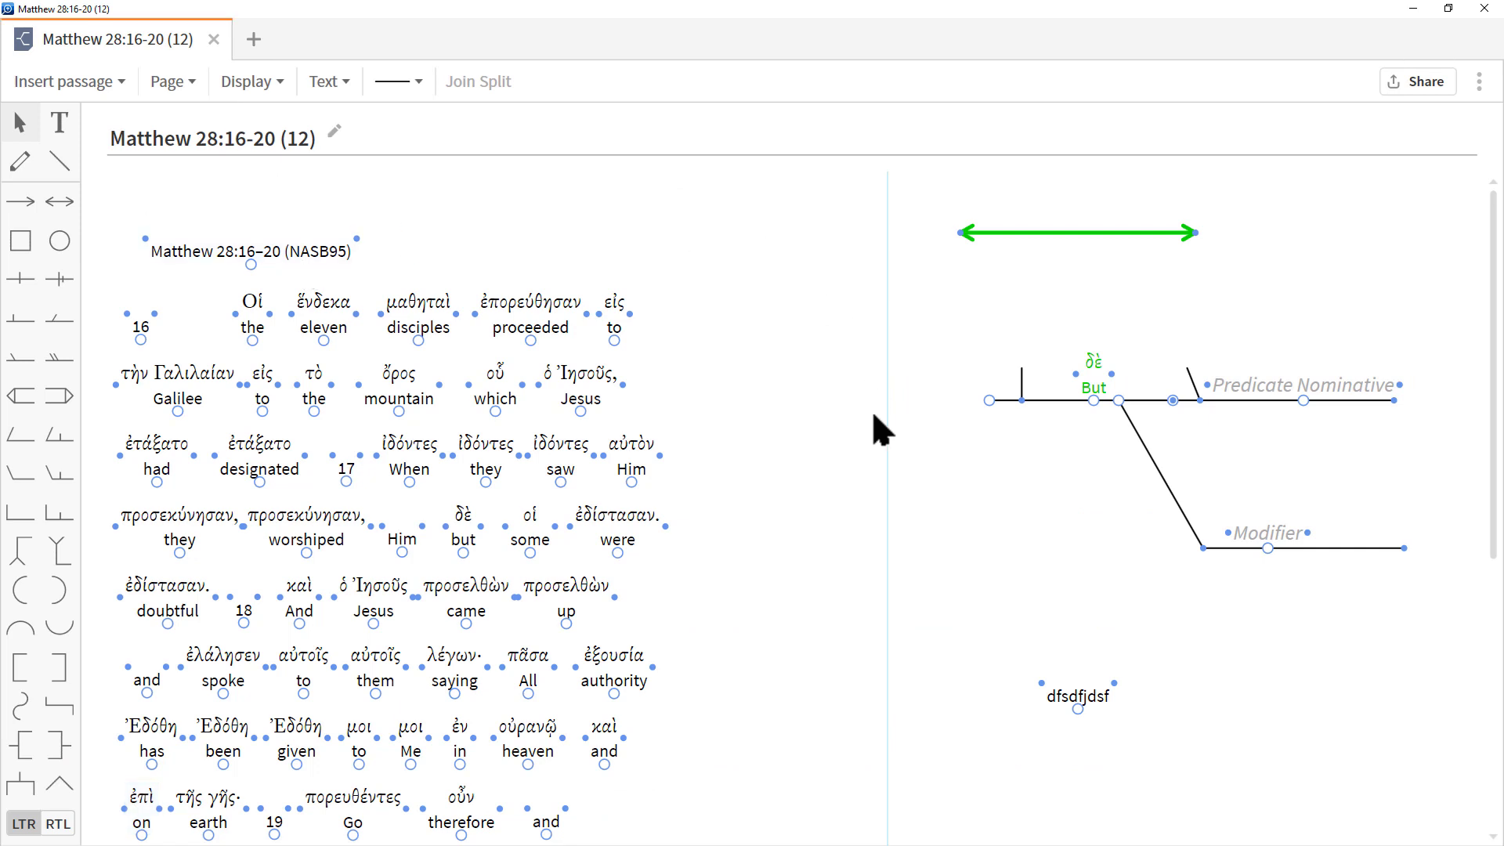
Step: Select all diagram objects and clear the selection, and select only the passage heading and the first row of verse 16
{"action": "key", "text": "ctrl+a"}
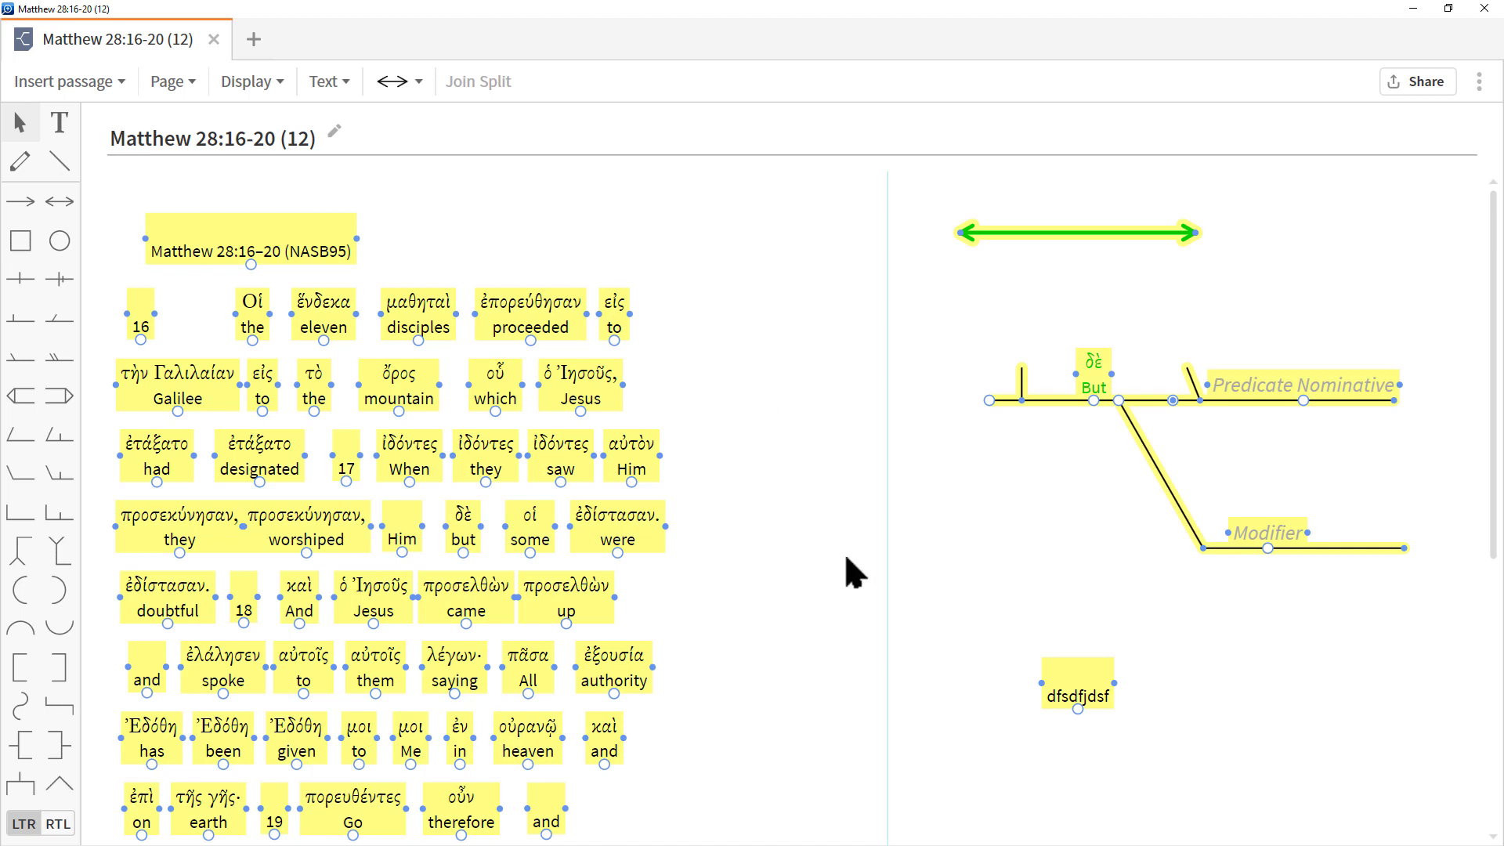
{"action": "left_click", "coordinate": [793, 467]}
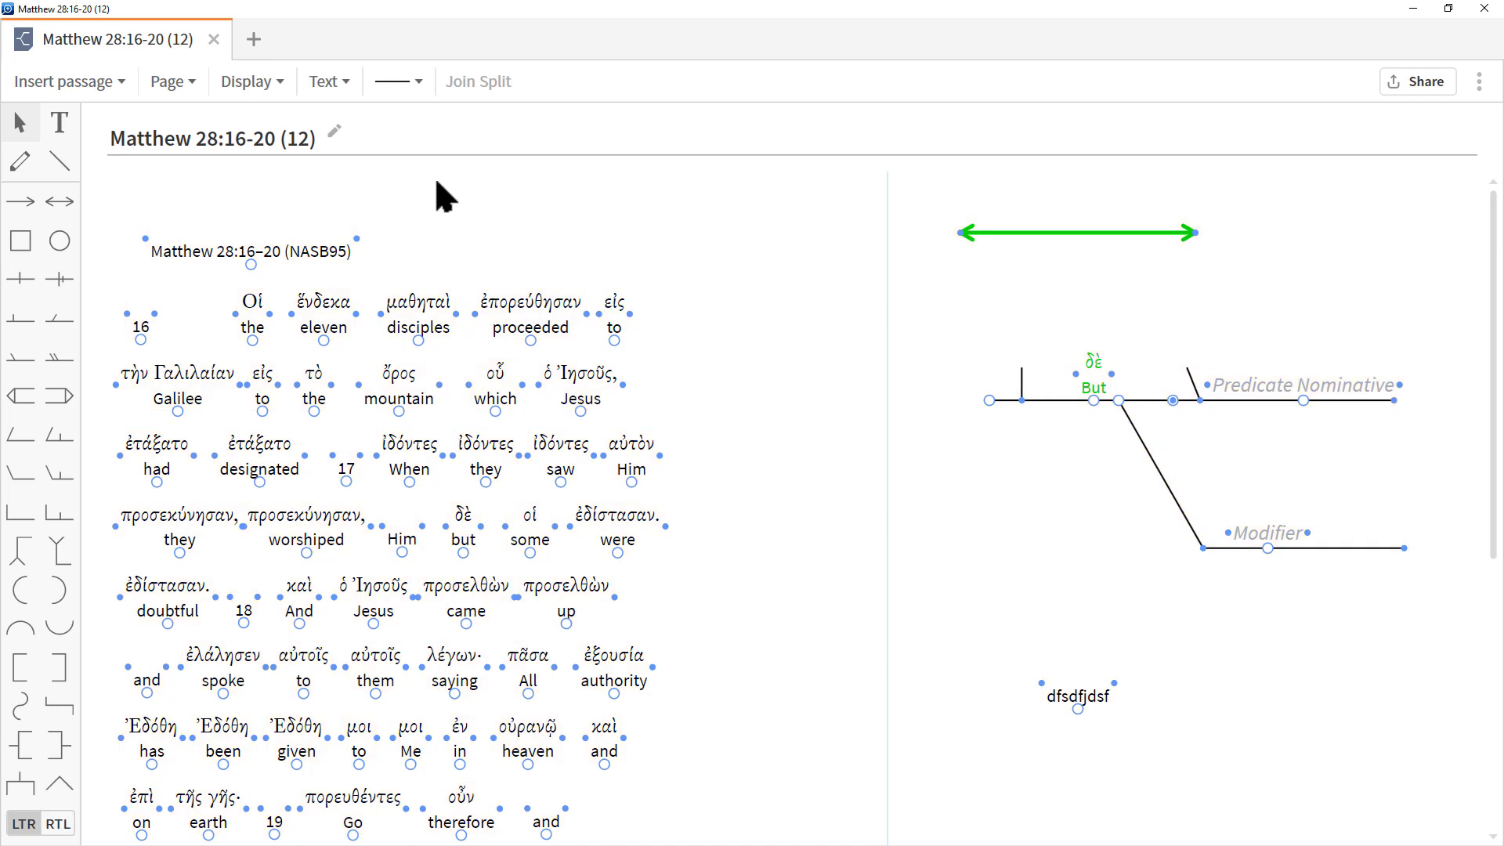
{"action": "left_click_drag", "start_coordinate": [436, 181], "coordinate": [584, 313]}
{"action": "left_click", "coordinate": [697, 303]}
{"action": "left_click_drag", "start_coordinate": [711, 313], "coordinate": [111, 266]}
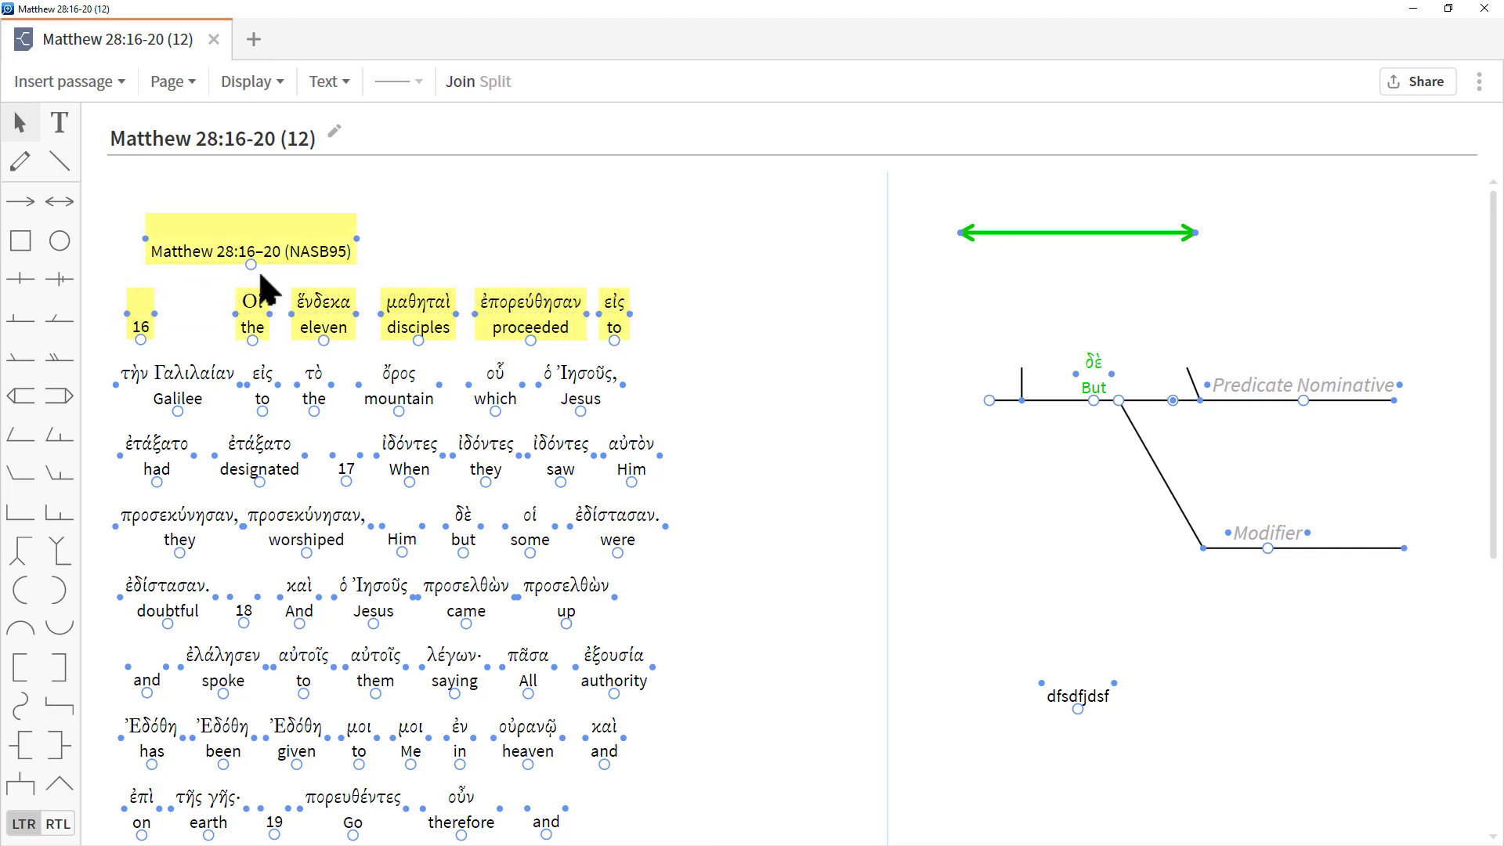
Step: Delete every object in the diagram to leave an empty canvas
{"action": "left_click", "coordinate": [844, 365]}
{"action": "key", "text": "ctrl+a"}
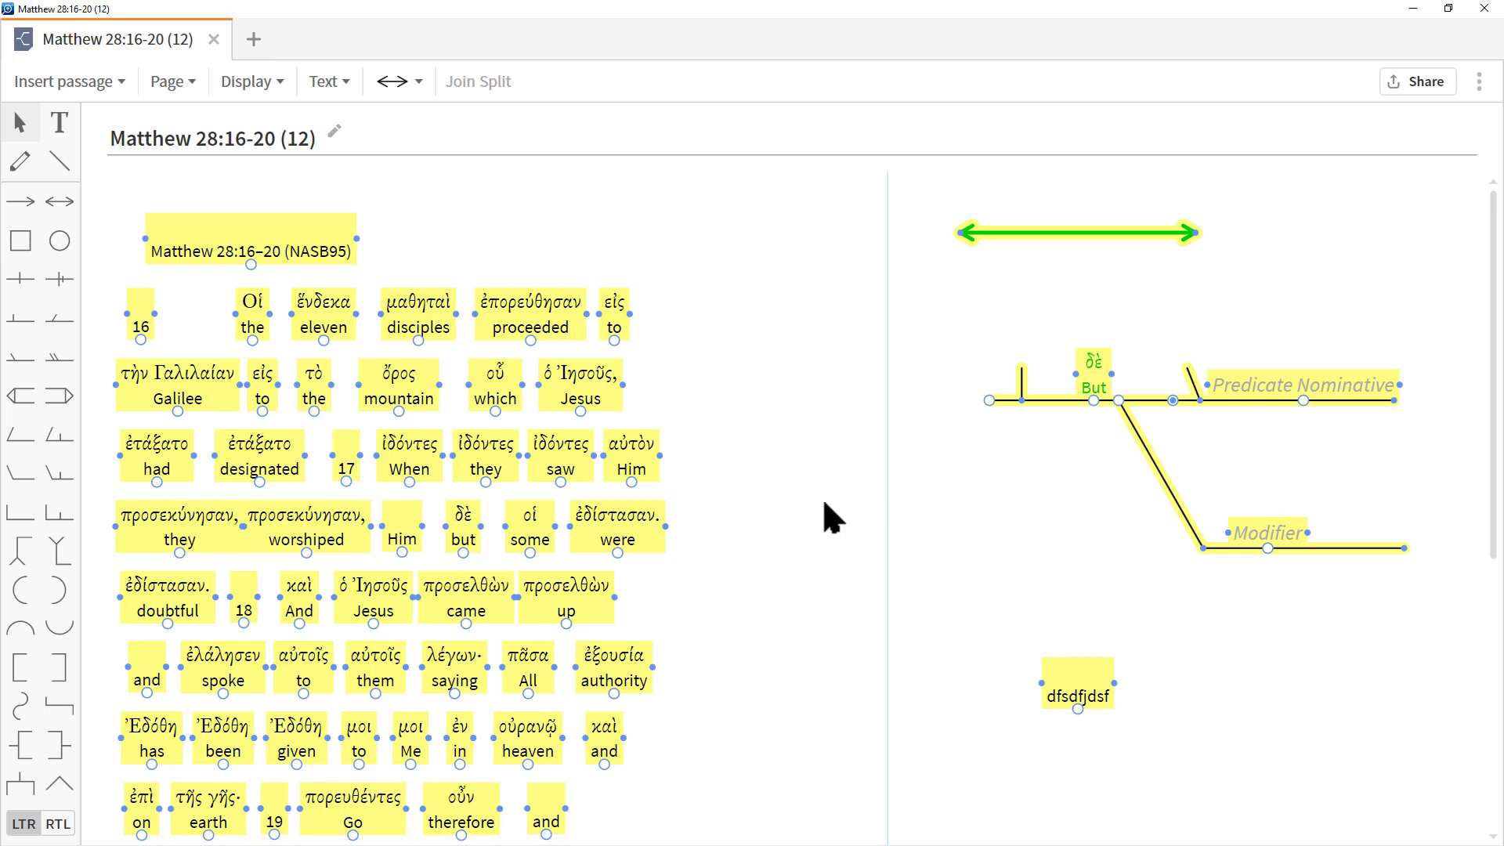
{"action": "key", "text": "Delete"}
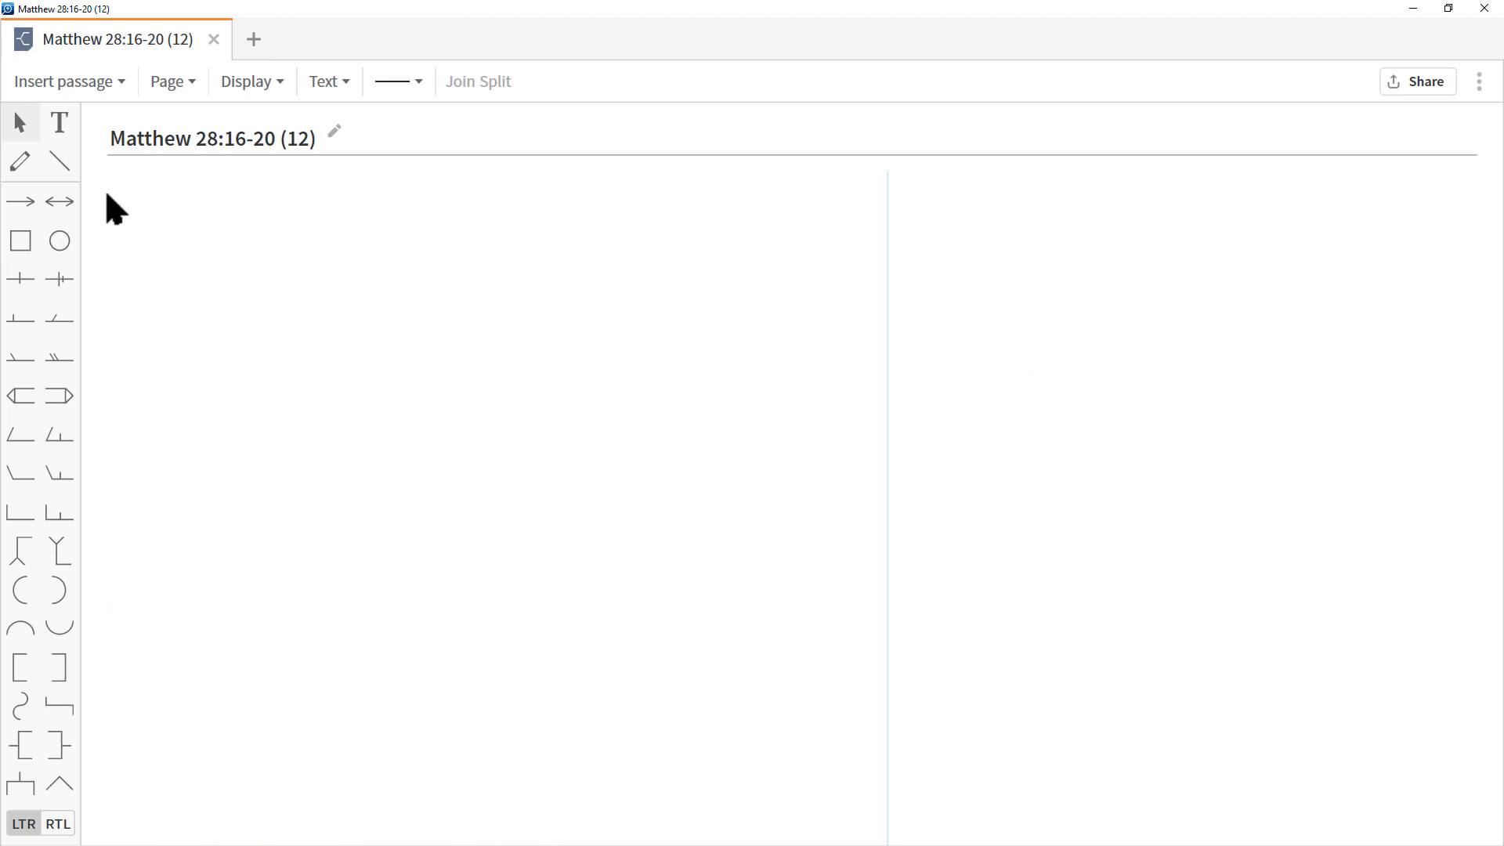
Step: Insert Matthew 28:16–20 from NASB95 as a Text Flow diagram with the Manuscript line
{"action": "left_click", "coordinate": [82, 76]}
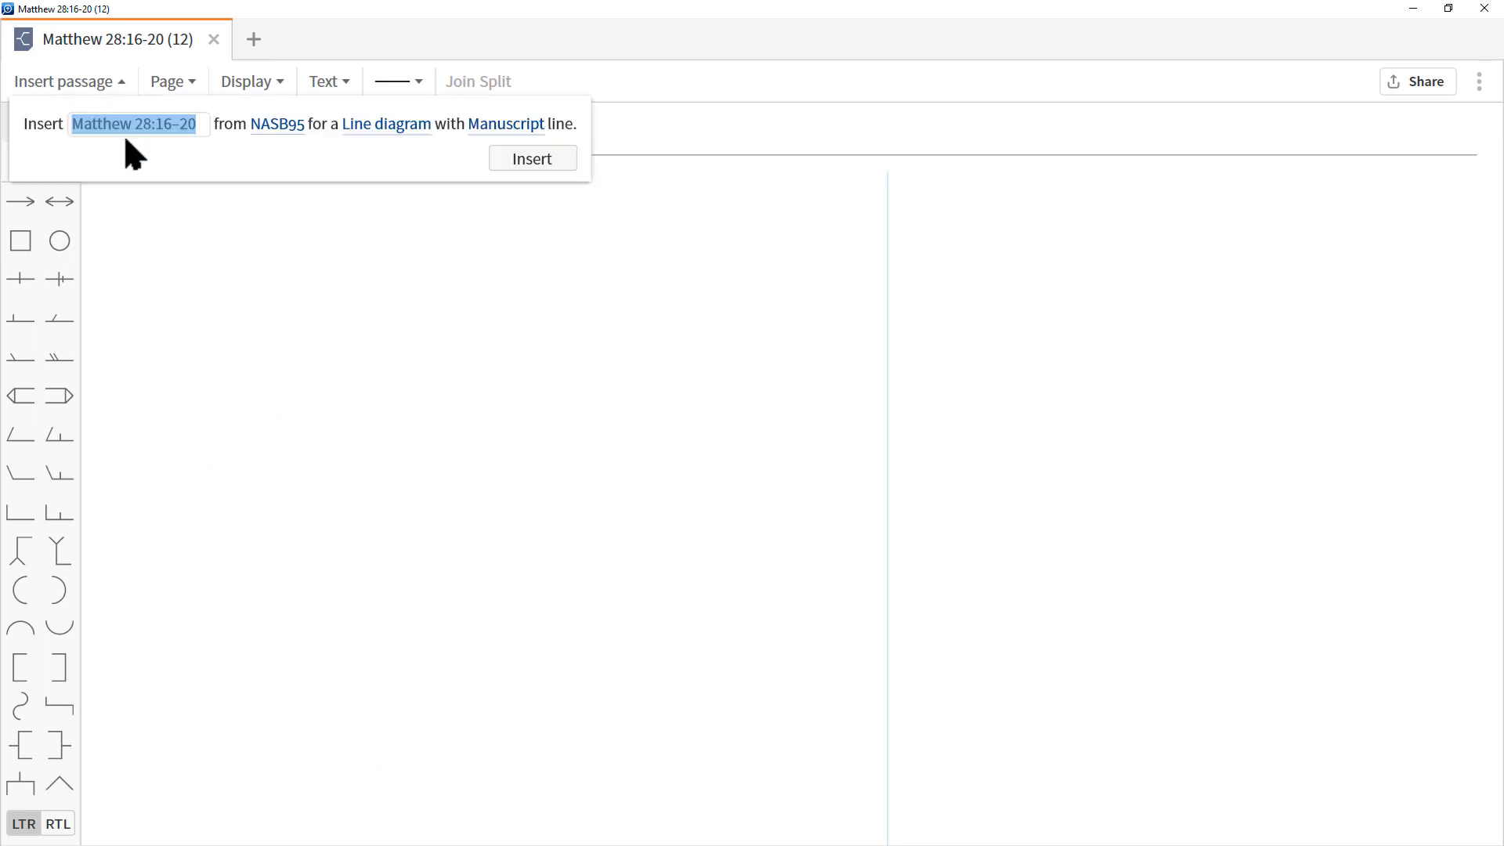
{"action": "left_click", "coordinate": [398, 127]}
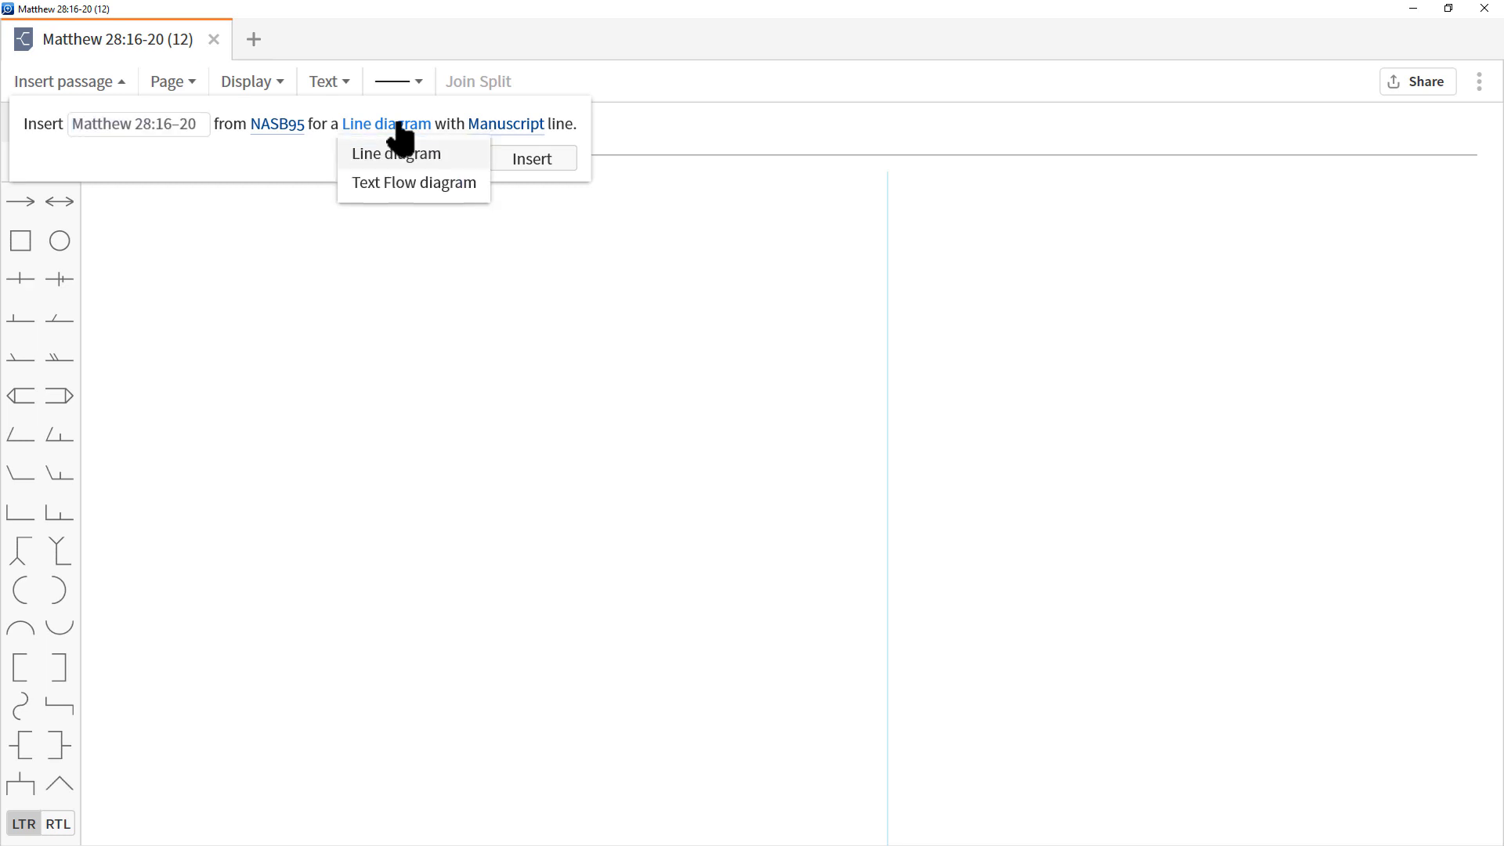
{"action": "left_click", "coordinate": [425, 184]}
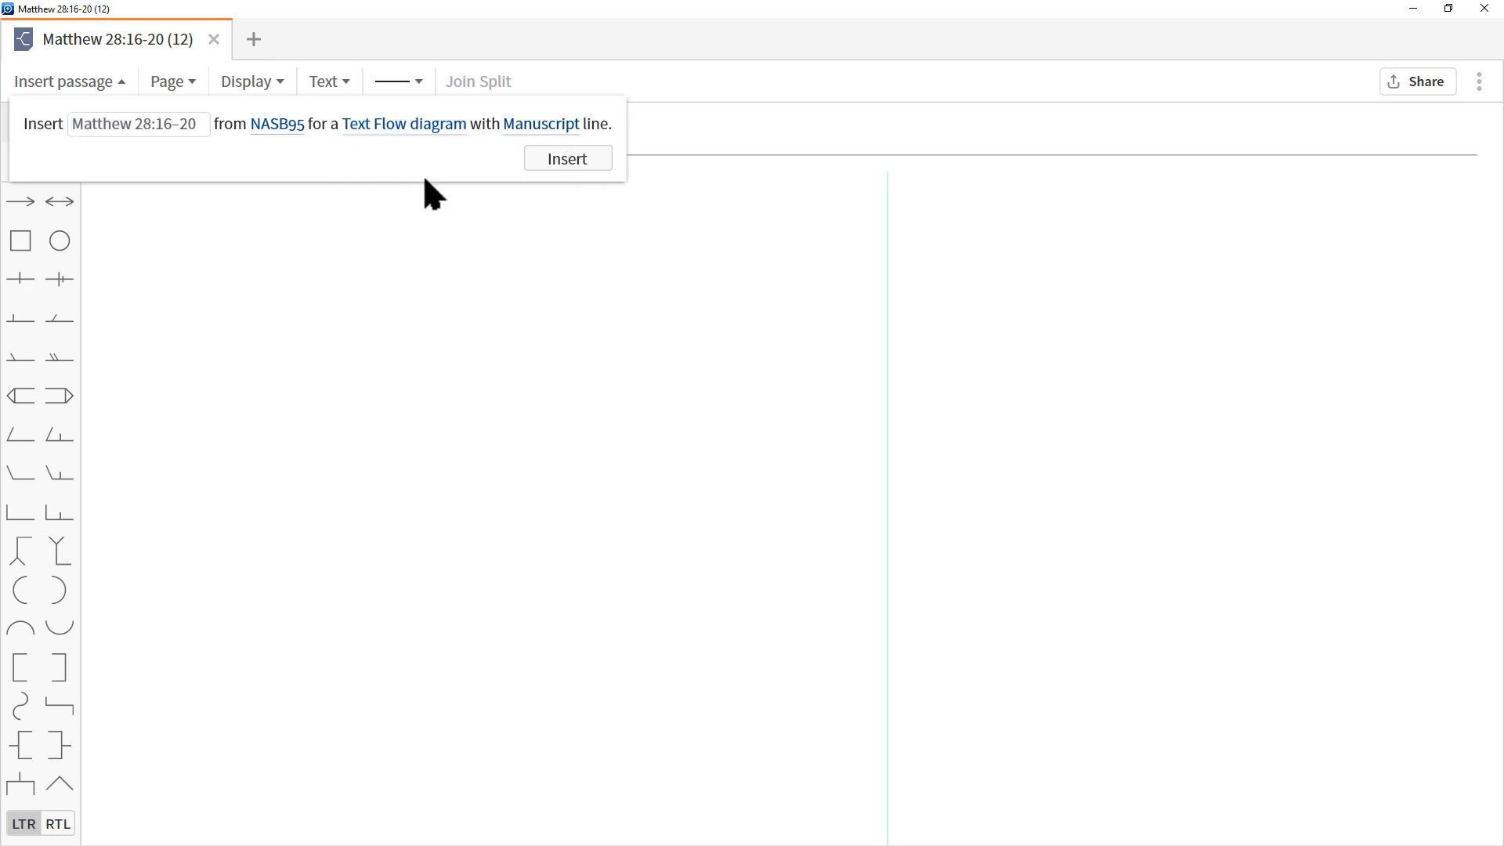
{"action": "left_click", "coordinate": [569, 159]}
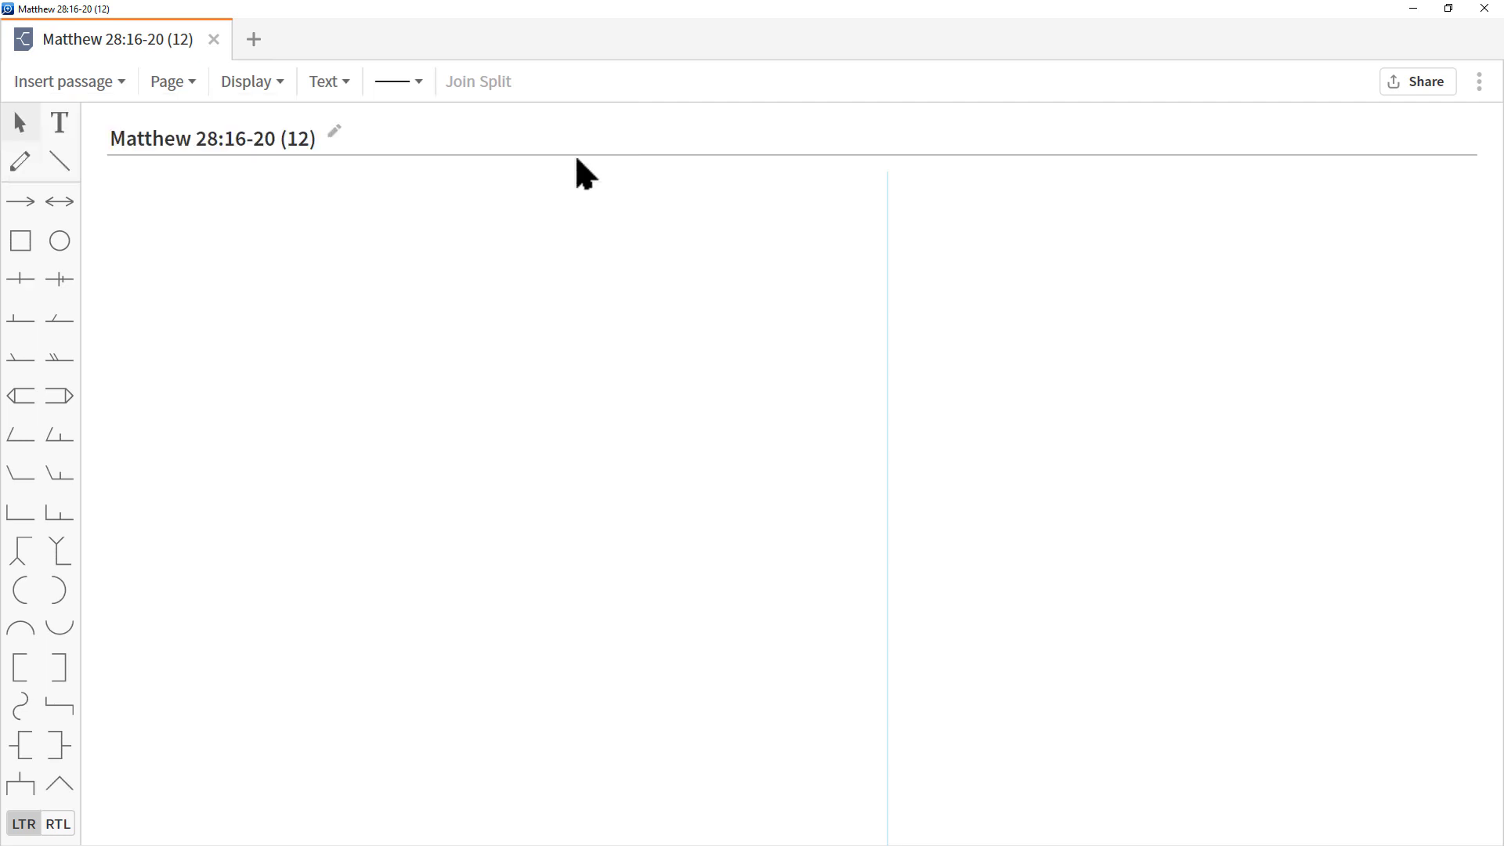
Step: Set the diagram to display only the Primary text, and delete the Matthew 28:16–20 (NASB95) heading
{"action": "left_click", "coordinate": [248, 81]}
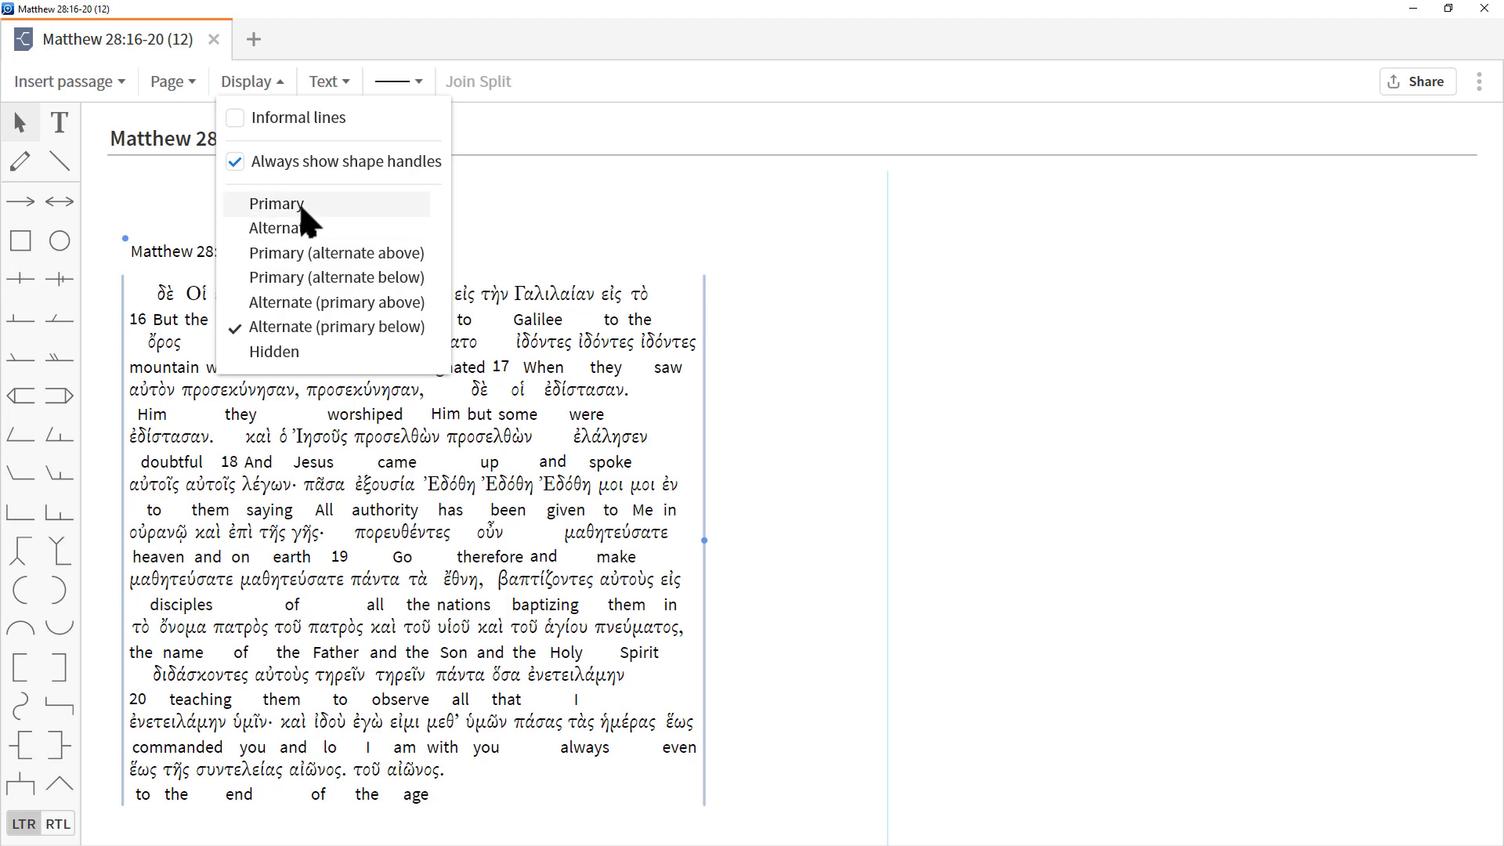
{"action": "left_click", "coordinate": [276, 204]}
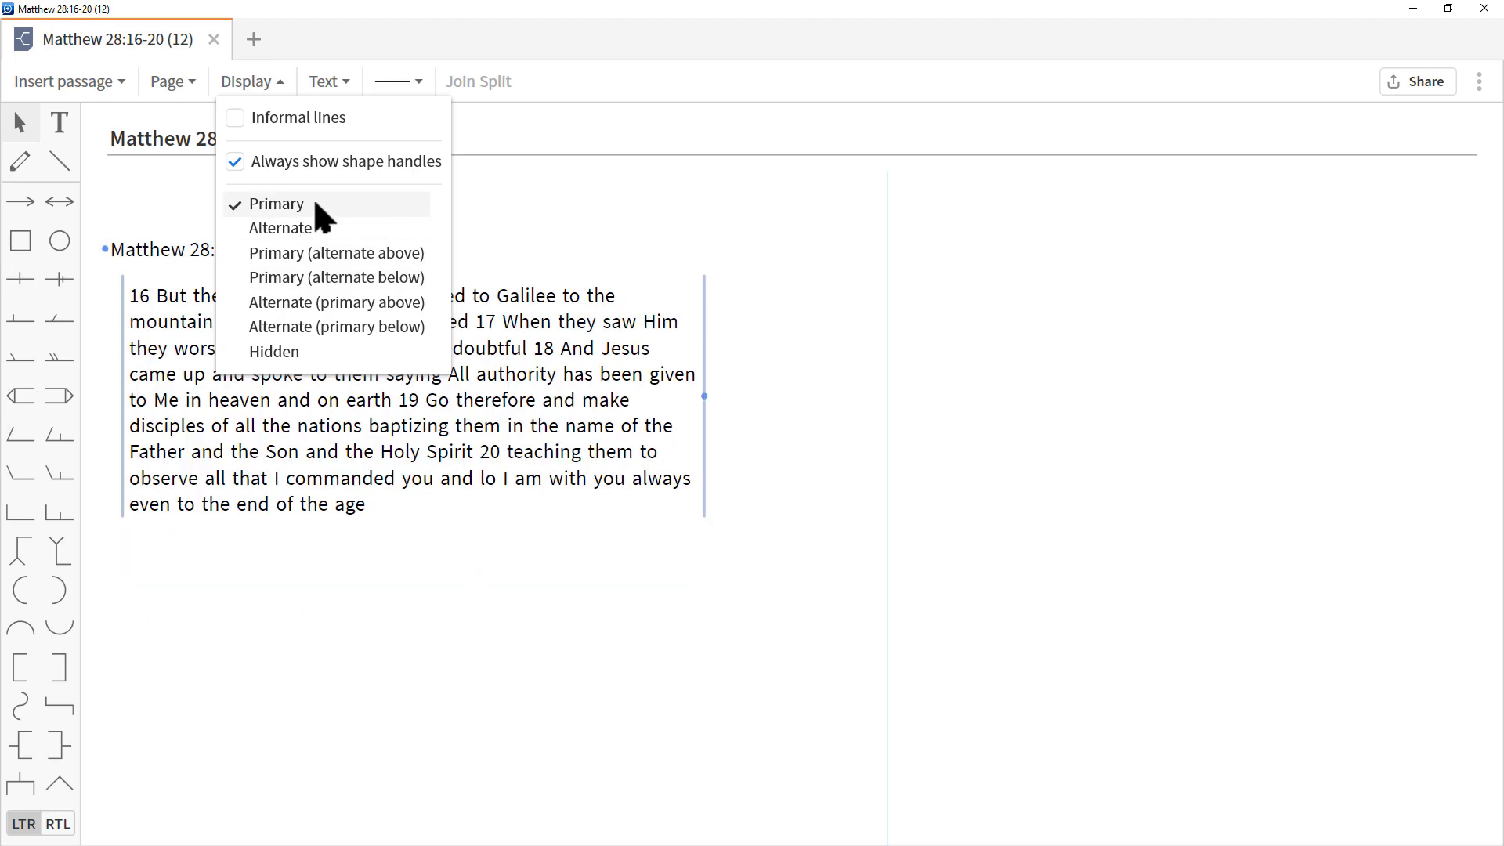
{"action": "key", "text": "Escape"}
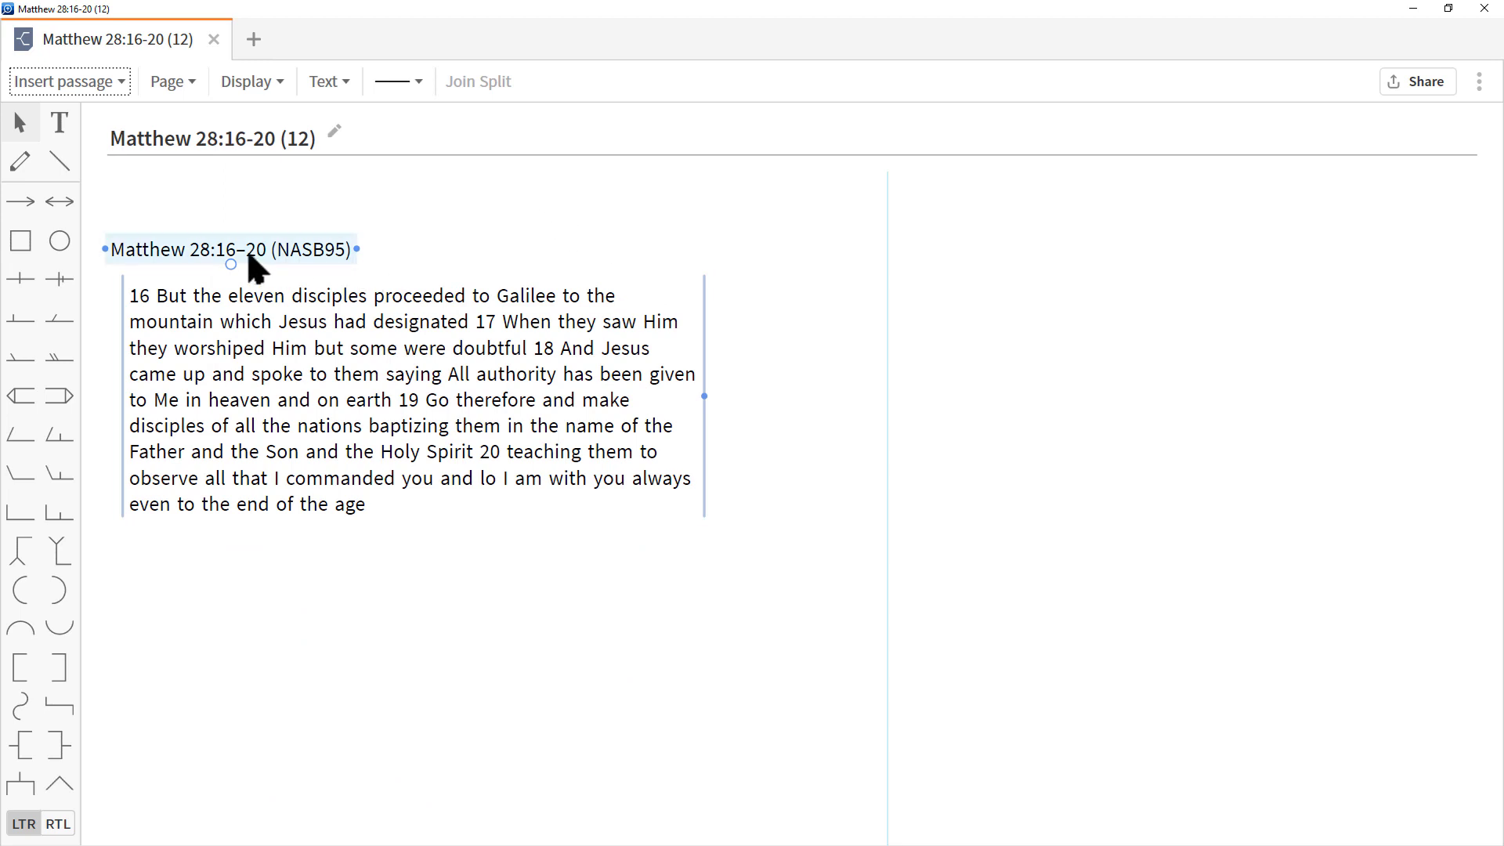
{"action": "left_click", "coordinate": [170, 252]}
{"action": "key", "text": "Delete"}
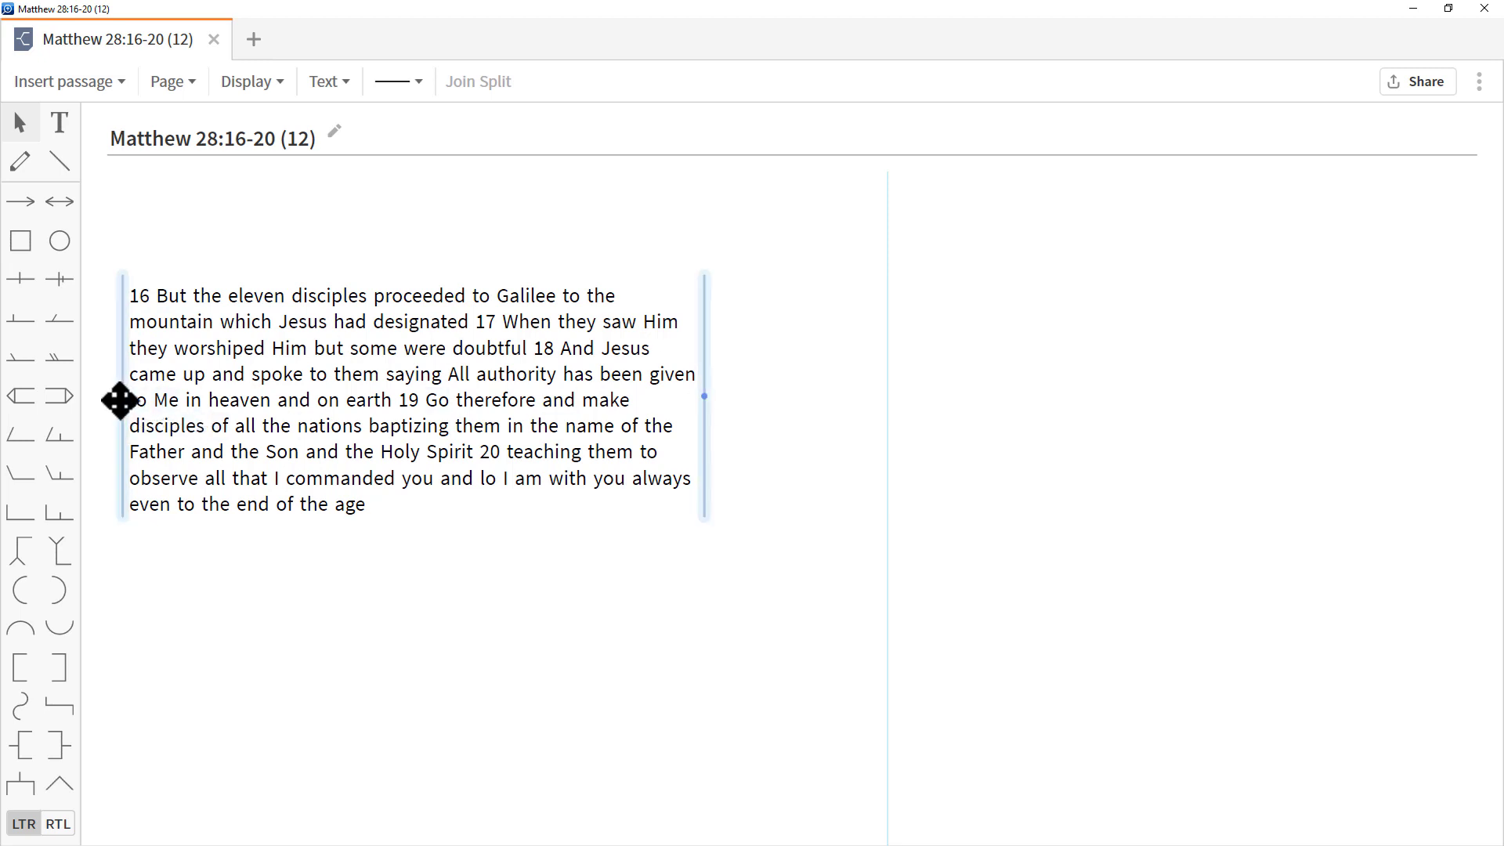
Step: Move the passage block up to the start of the page and widen it almost to the vertical page line
{"action": "left_click_drag", "start_coordinate": [120, 400], "coordinate": [111, 298]}
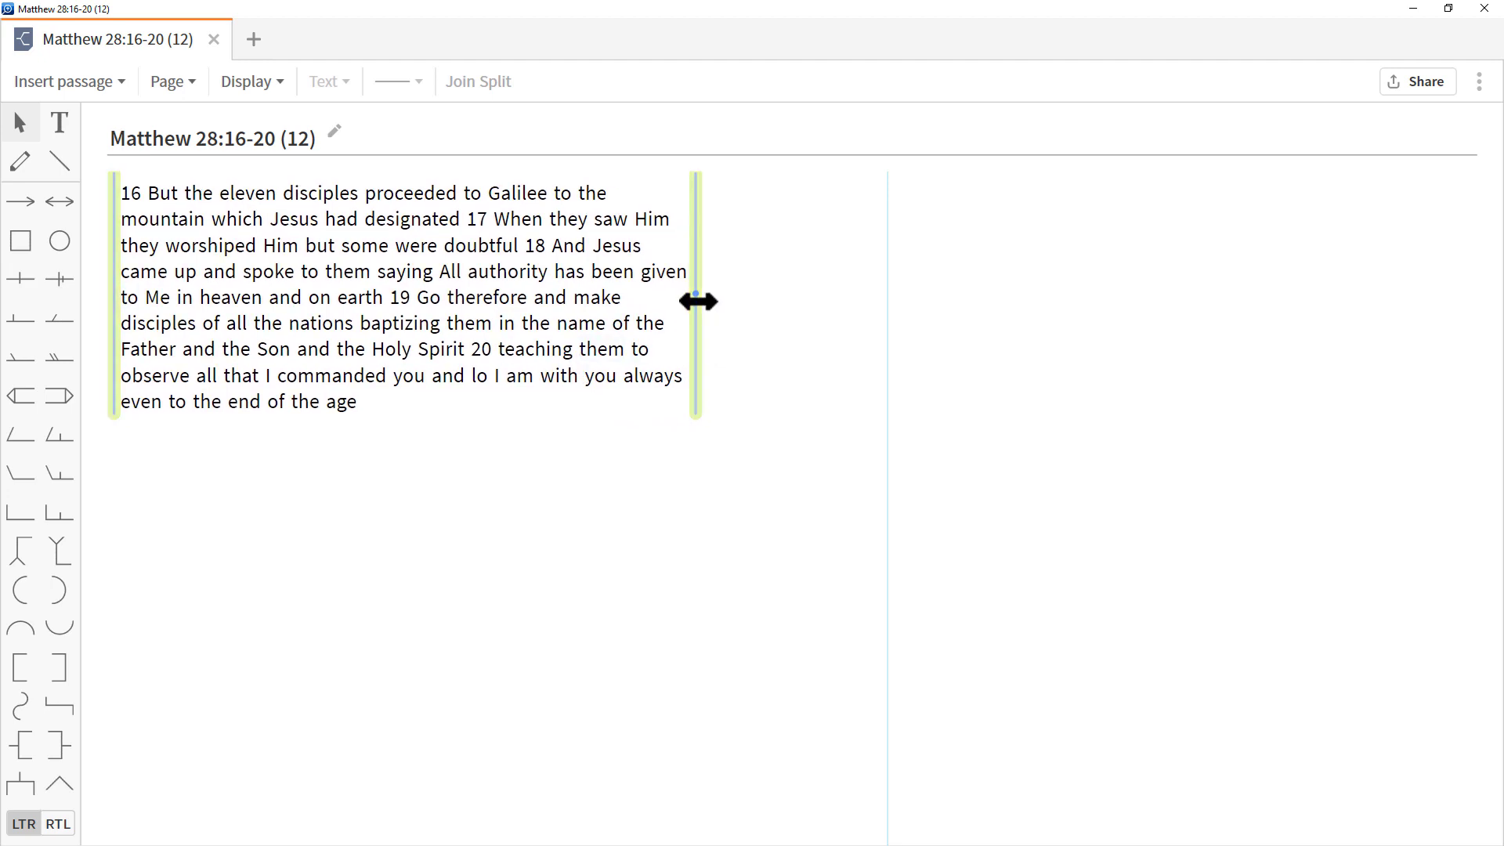
{"action": "left_click_drag", "start_coordinate": [698, 300], "coordinate": [836, 299]}
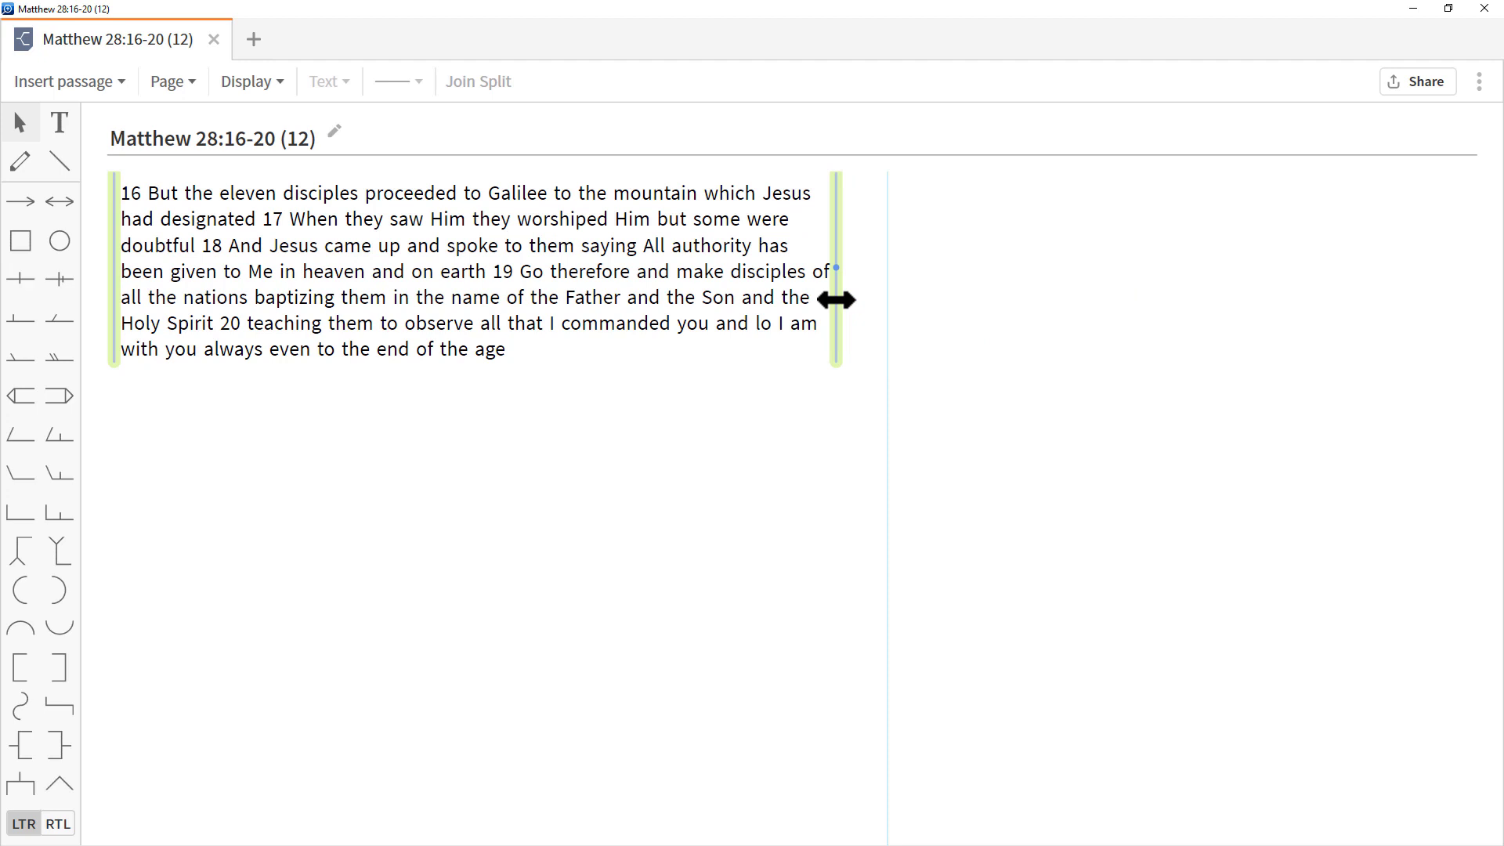
{"action": "mouse_move", "coordinate": [836, 299]}
{"action": "left_mouse_down"}
{"action": "mouse_move", "coordinate": [886, 291]}
{"action": "mouse_move", "coordinate": [859, 292]}
{"action": "left_mouse_up"}
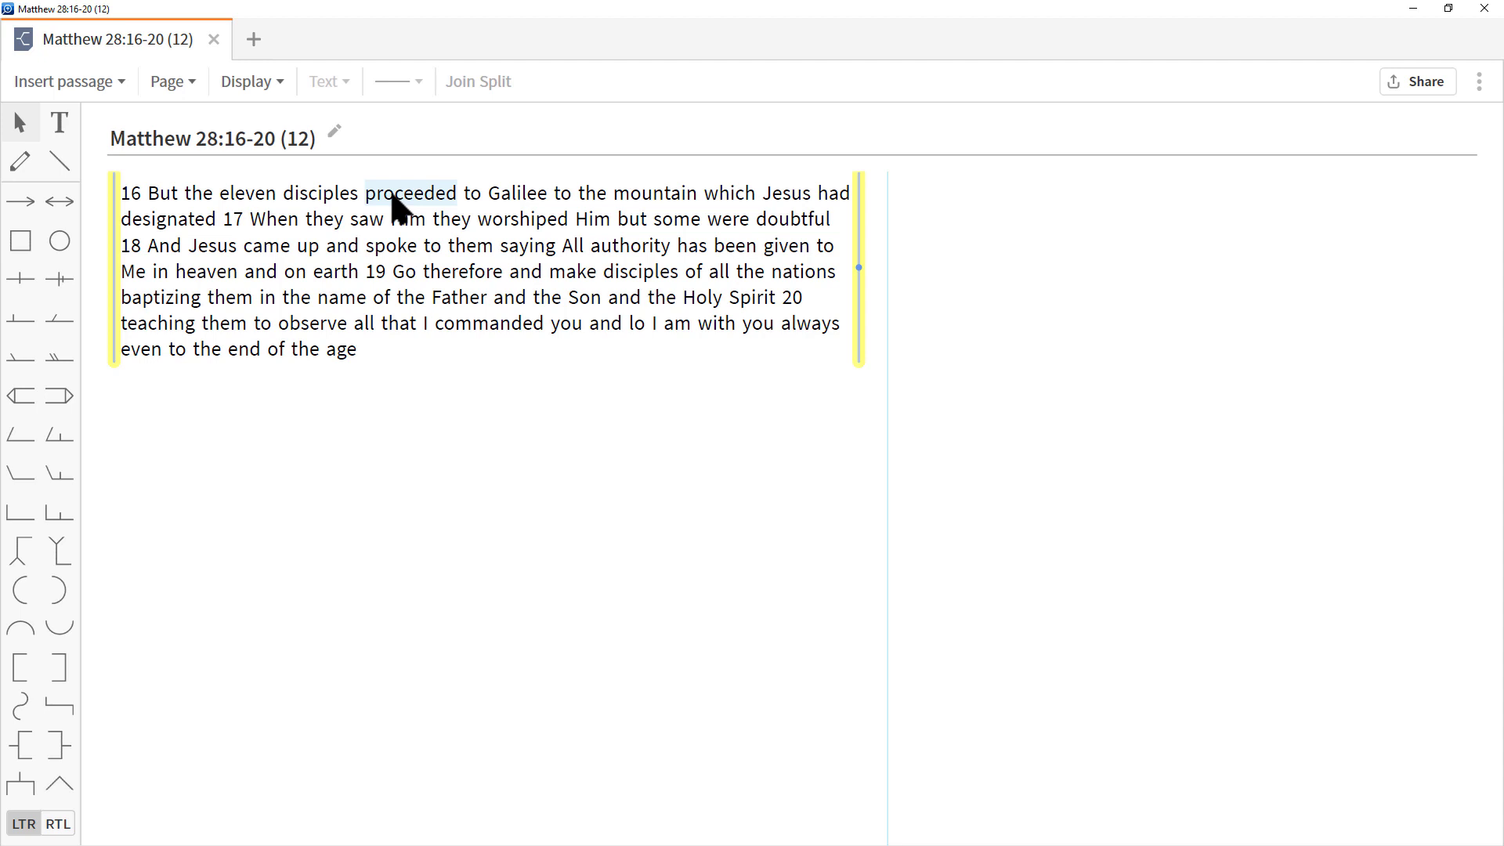
Step: Break the flow at "proceeded" onto an indented line under "disciples", and set "which" at the left margin after a gap
{"action": "left_click_drag", "start_coordinate": [392, 208], "coordinate": [259, 222]}
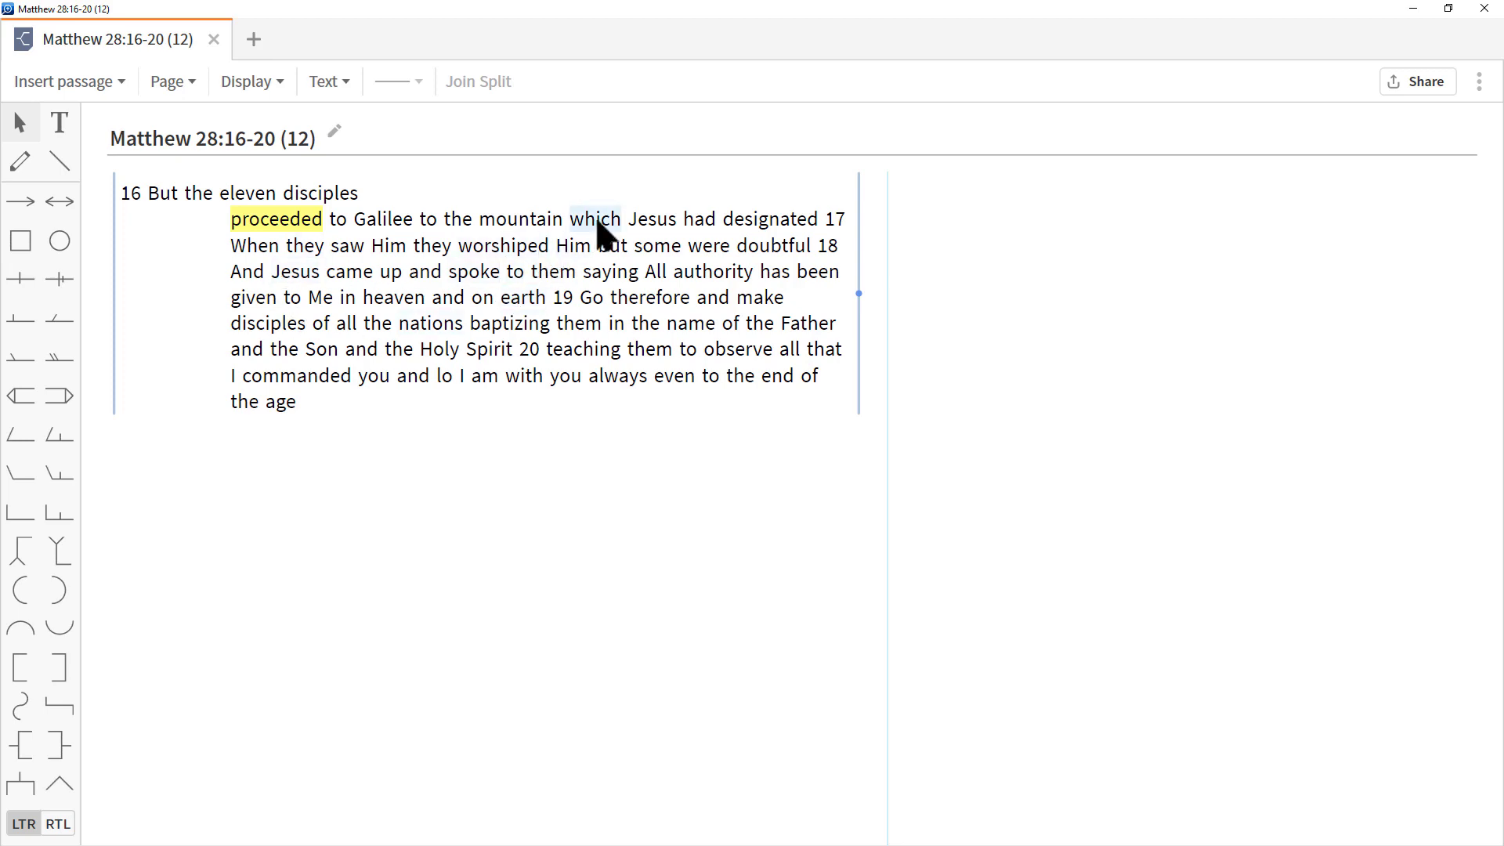
{"action": "left_click_drag", "start_coordinate": [598, 222], "coordinate": [74, 304]}
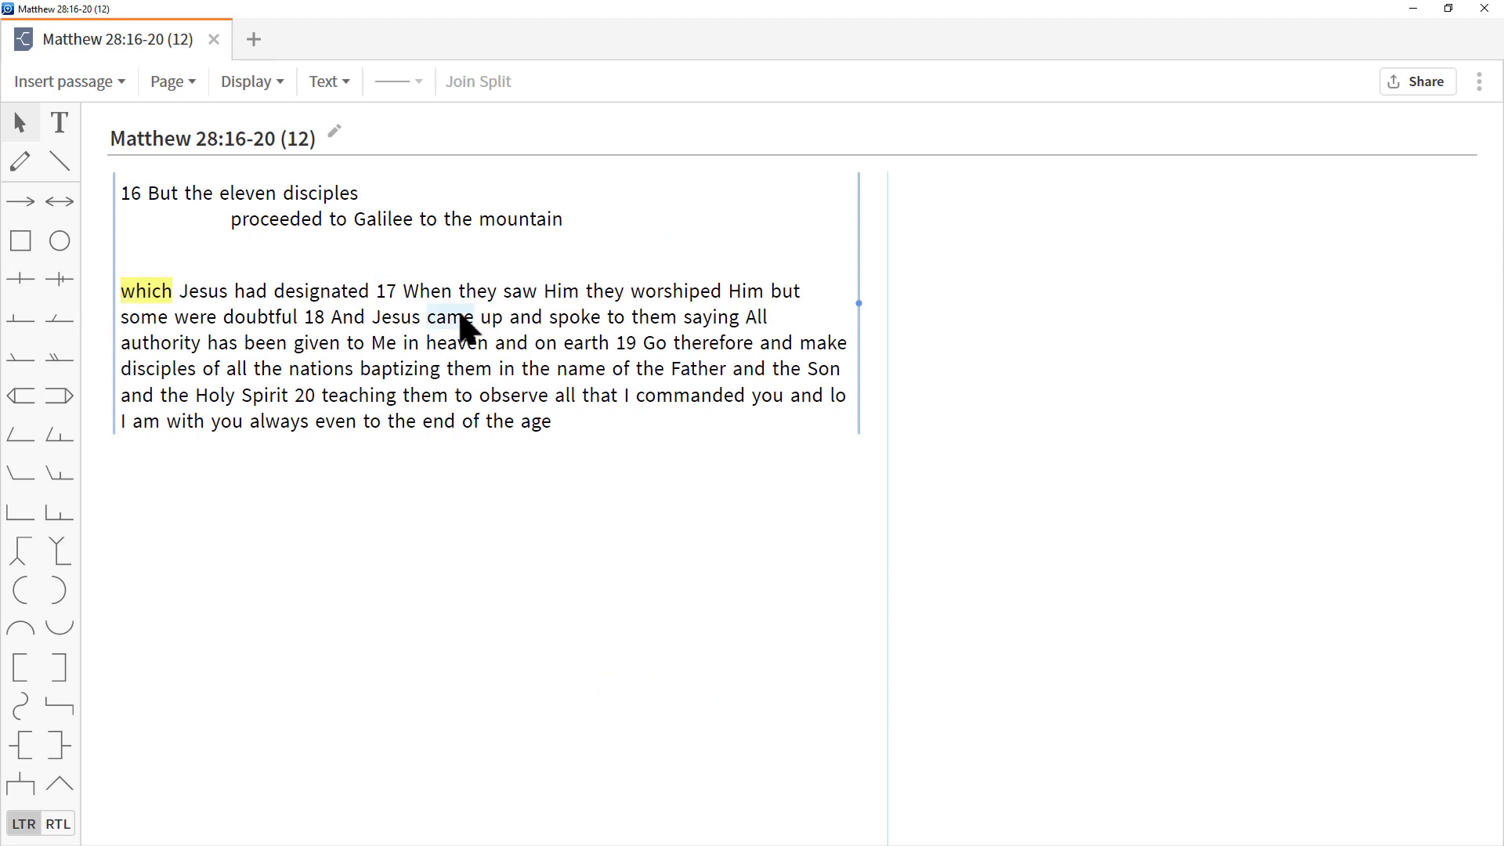
Step: Select the word "Jesus" after "which" and review the display and text formatting options available for it
{"action": "left_click", "coordinate": [210, 291]}
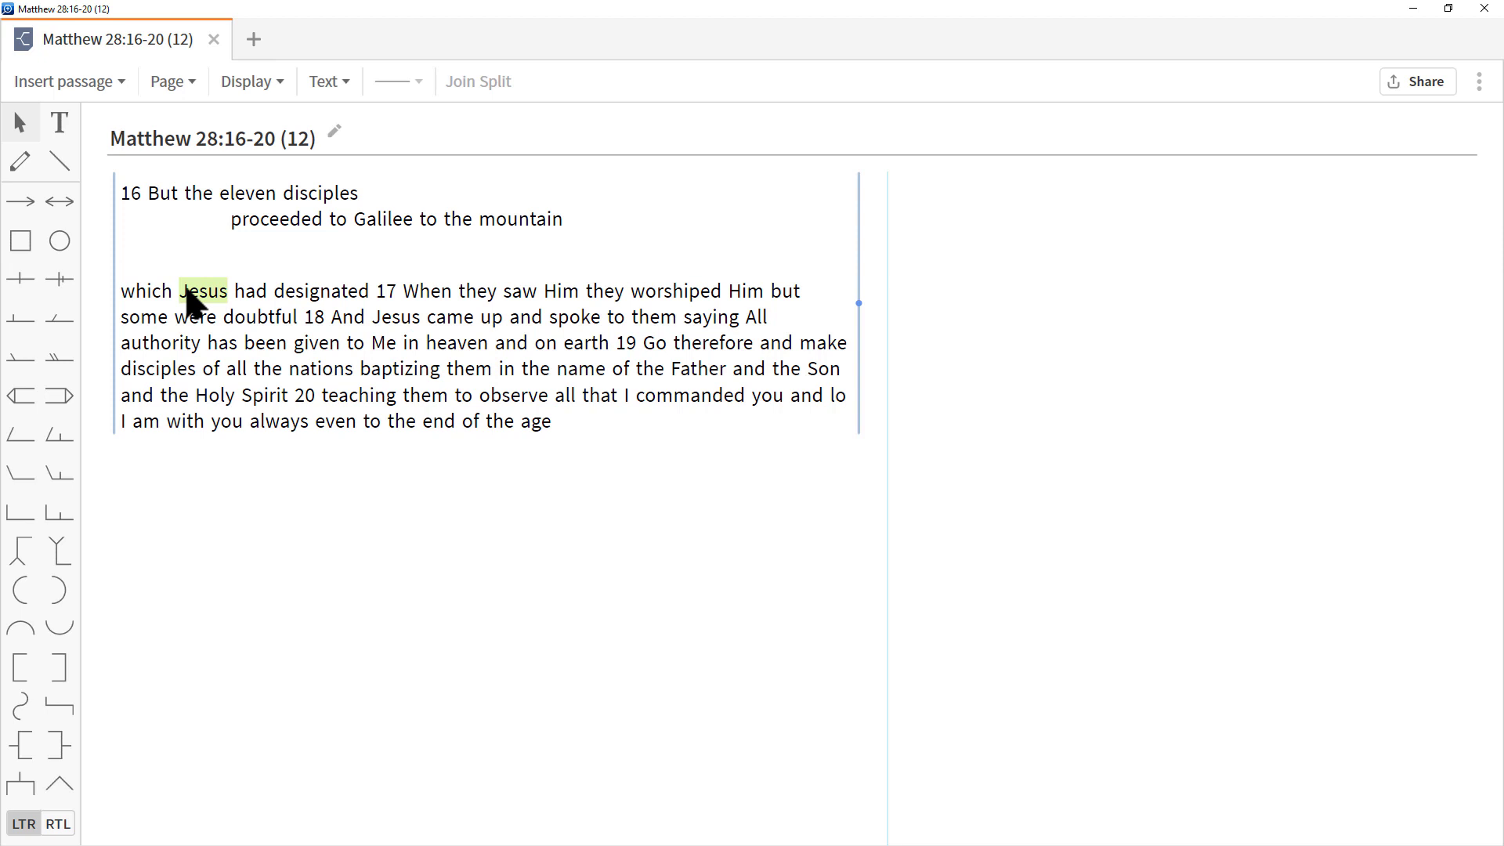
{"action": "left_click", "coordinate": [254, 81]}
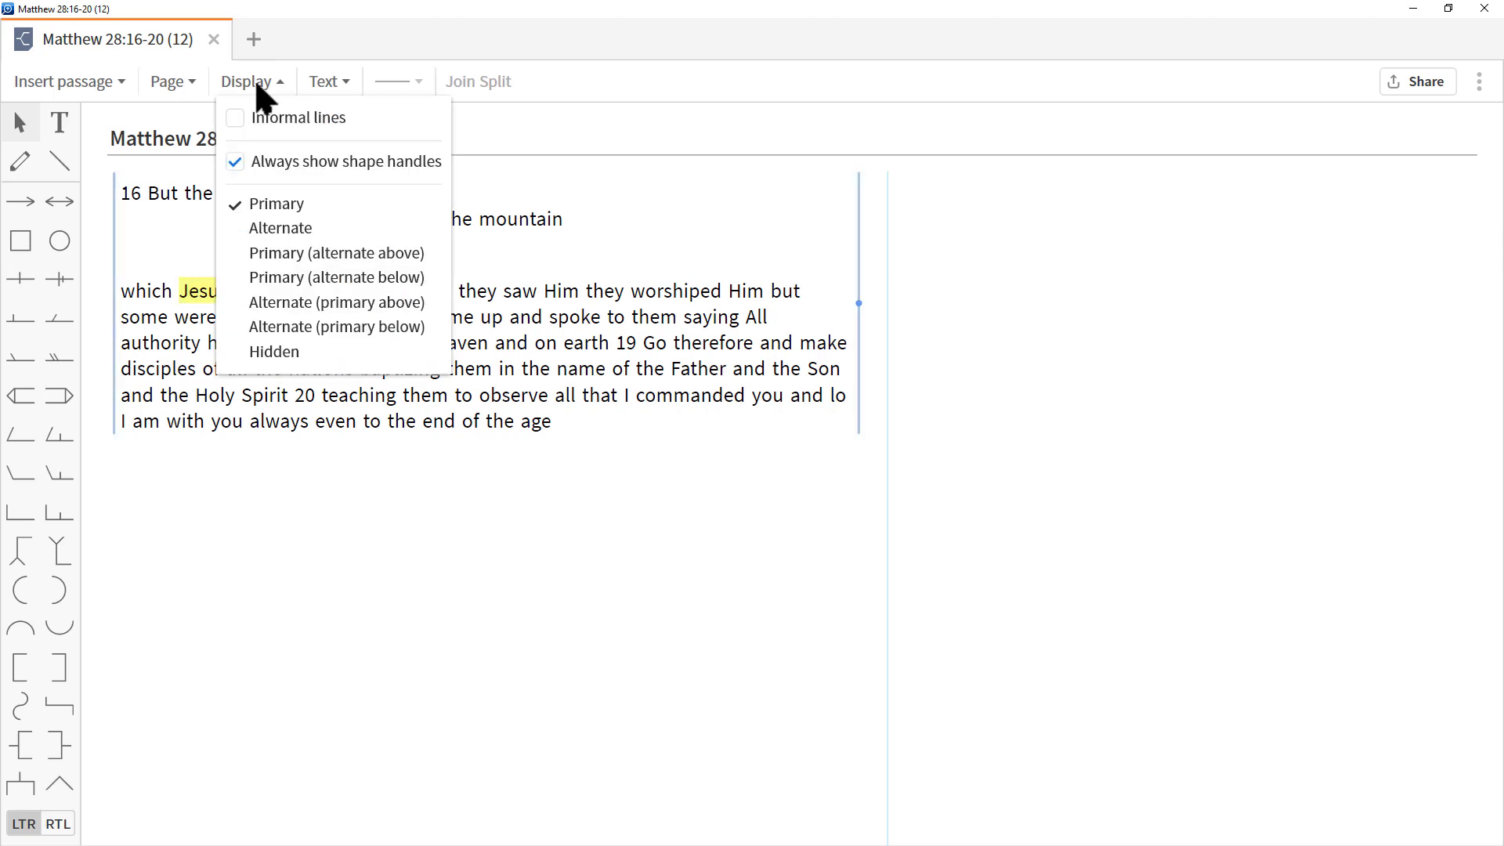
{"action": "left_click", "coordinate": [322, 80]}
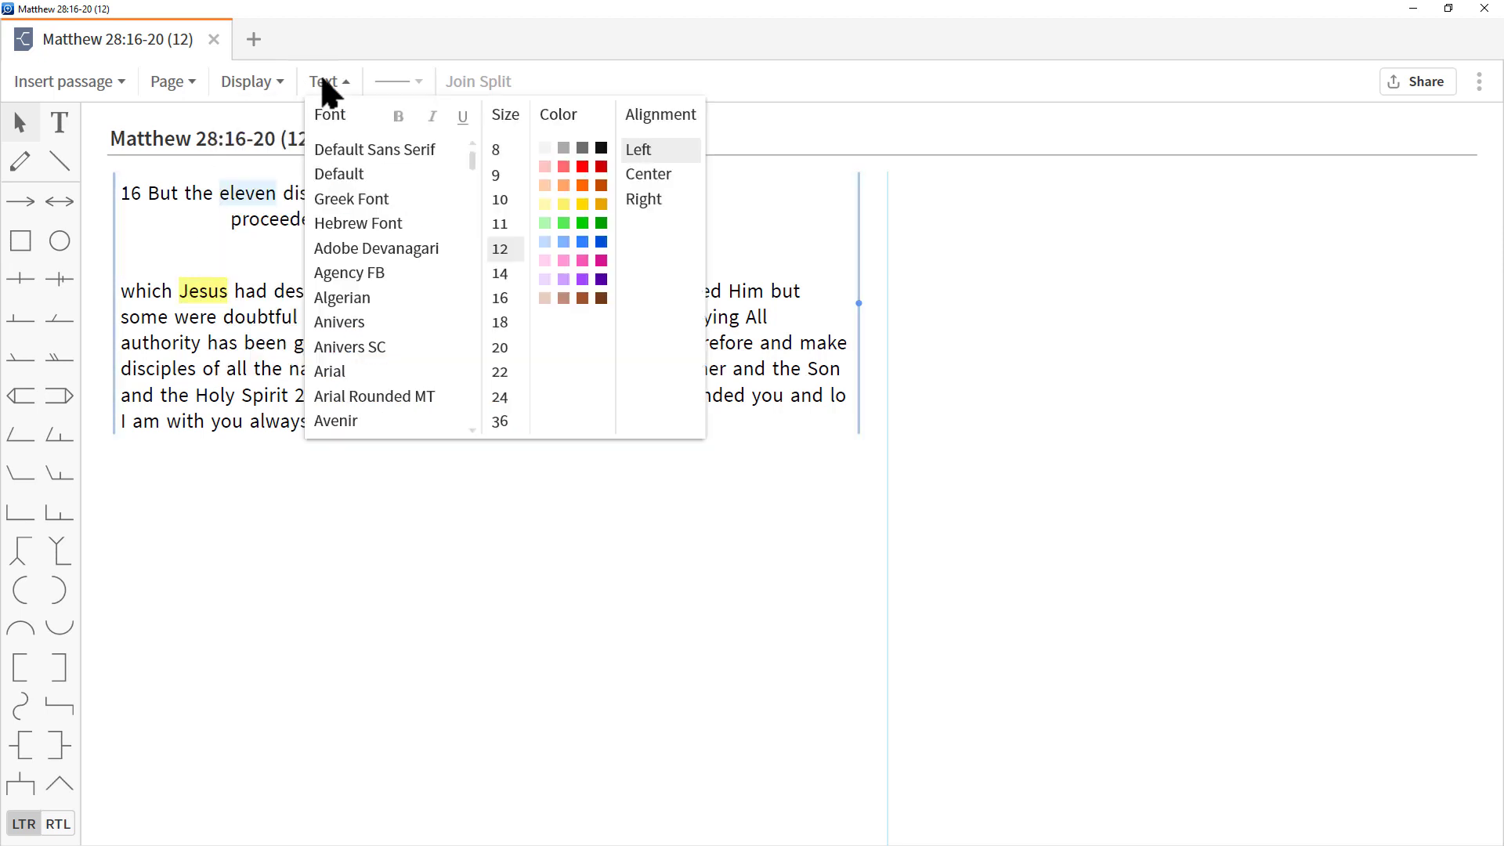
{"action": "left_click", "coordinate": [395, 80]}
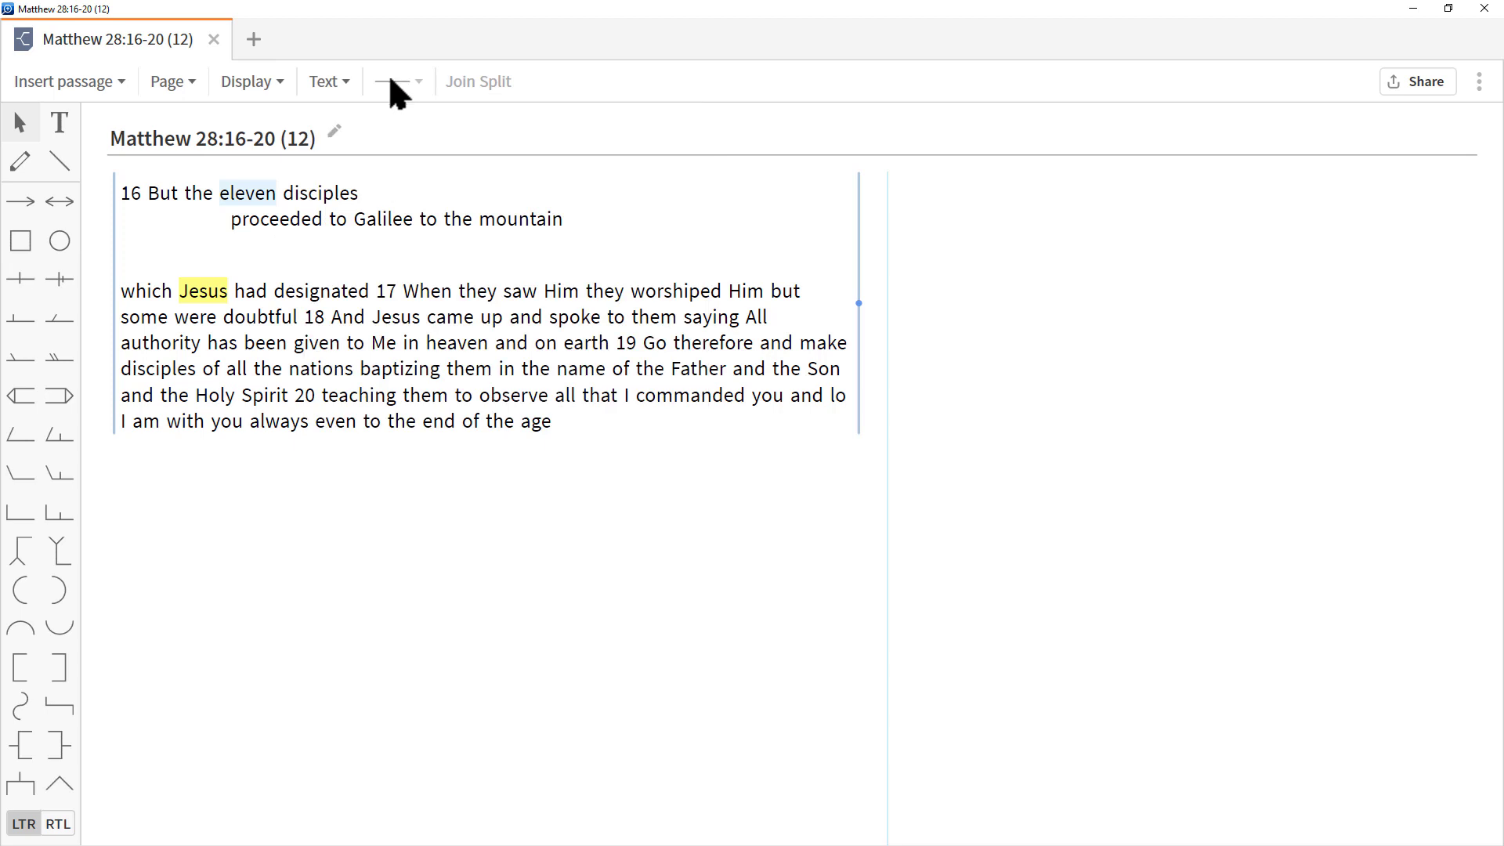
Step: Switch to the main Logos window and run a Basic search of all text in all resources for "block diagram"
{"action": "left_click", "coordinate": [357, 539]}
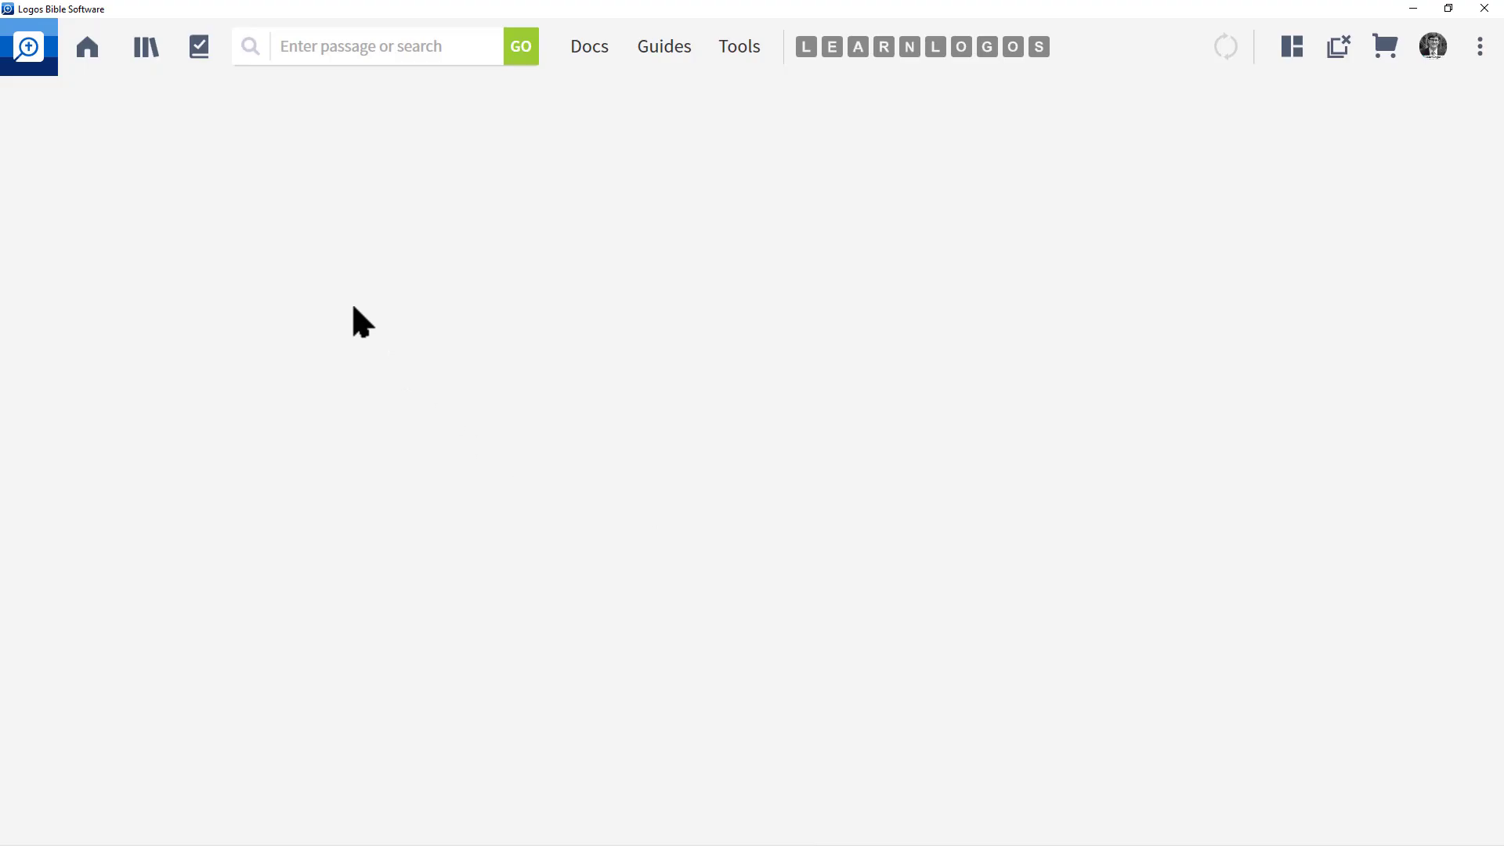
{"action": "left_click", "coordinate": [254, 52]}
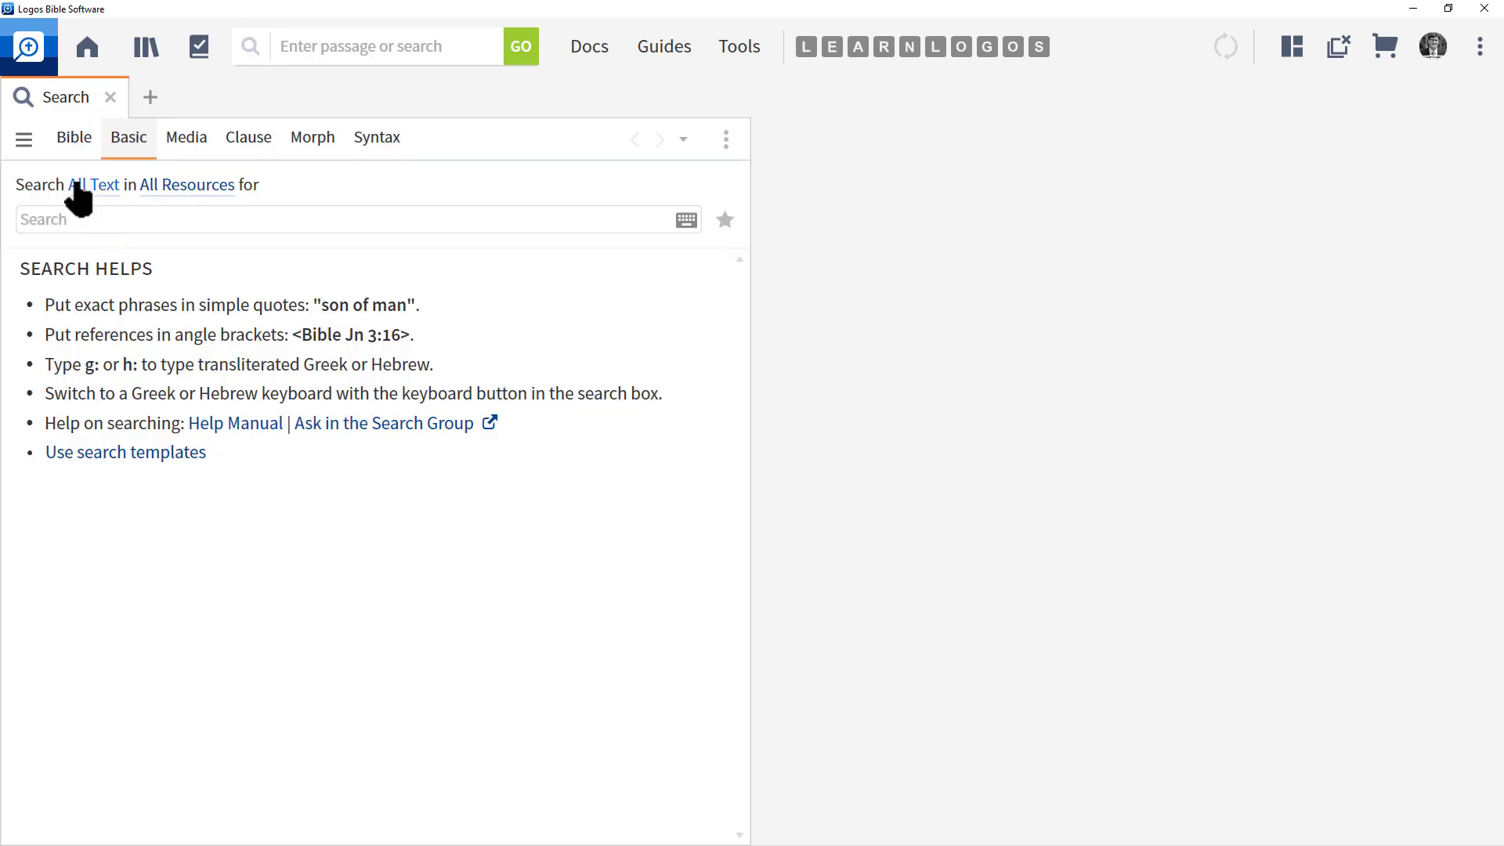
{"action": "left_click", "coordinate": [102, 223]}
{"action": "type", "text": "\""}
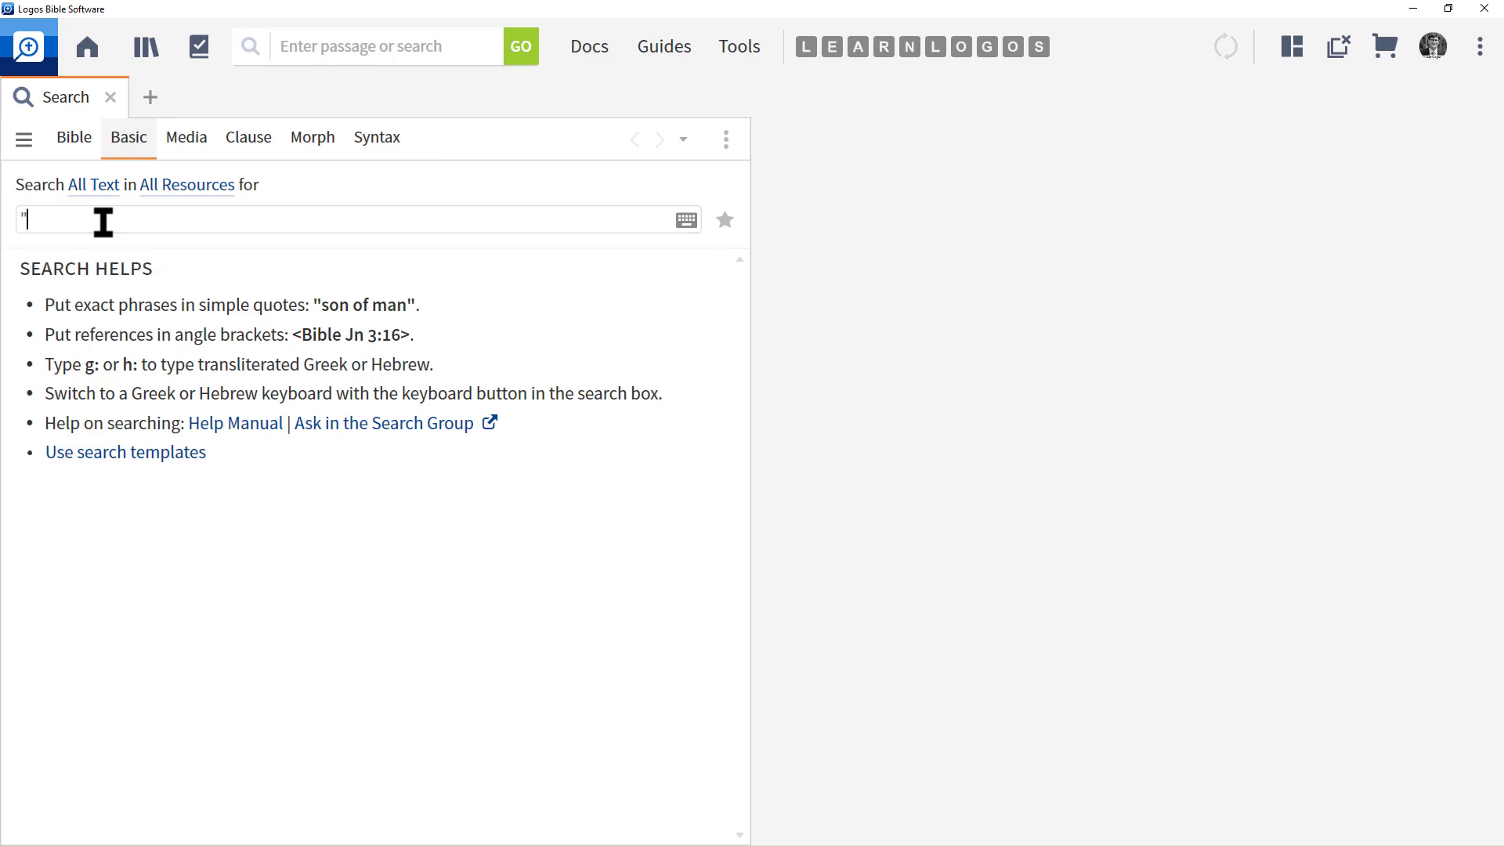
{"action": "type", "text": "block diagram\""}
{"action": "key", "text": "Return"}
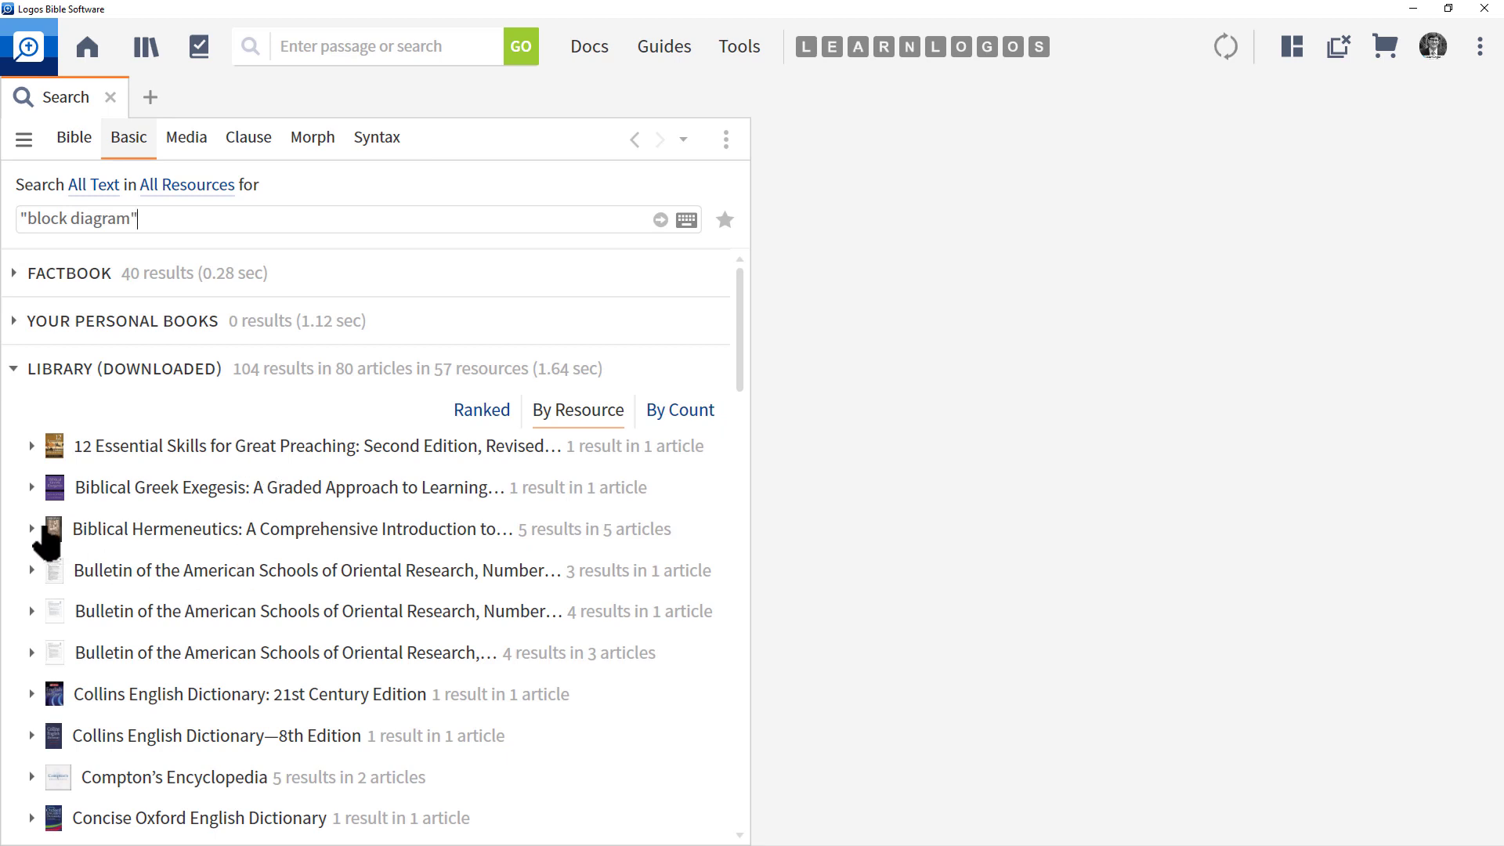
Step: Open the Seeing Structural Relationships result in 12 Essential Skills for Great Preaching and read on through Preparing the Structural Diagram
{"action": "mouse_move", "coordinate": [196, 492]}
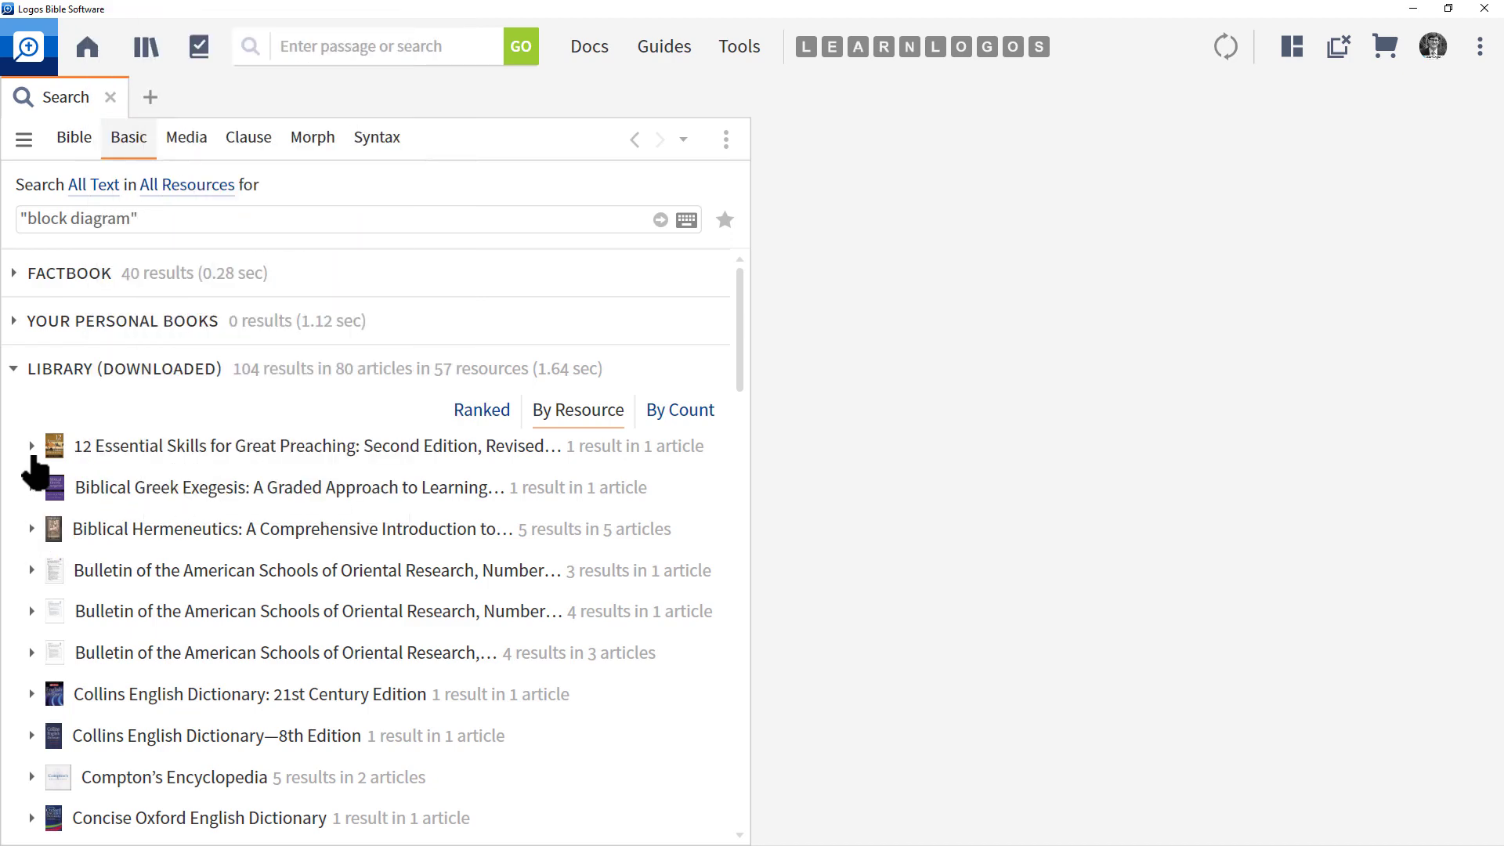
{"action": "mouse_move", "coordinate": [189, 458]}
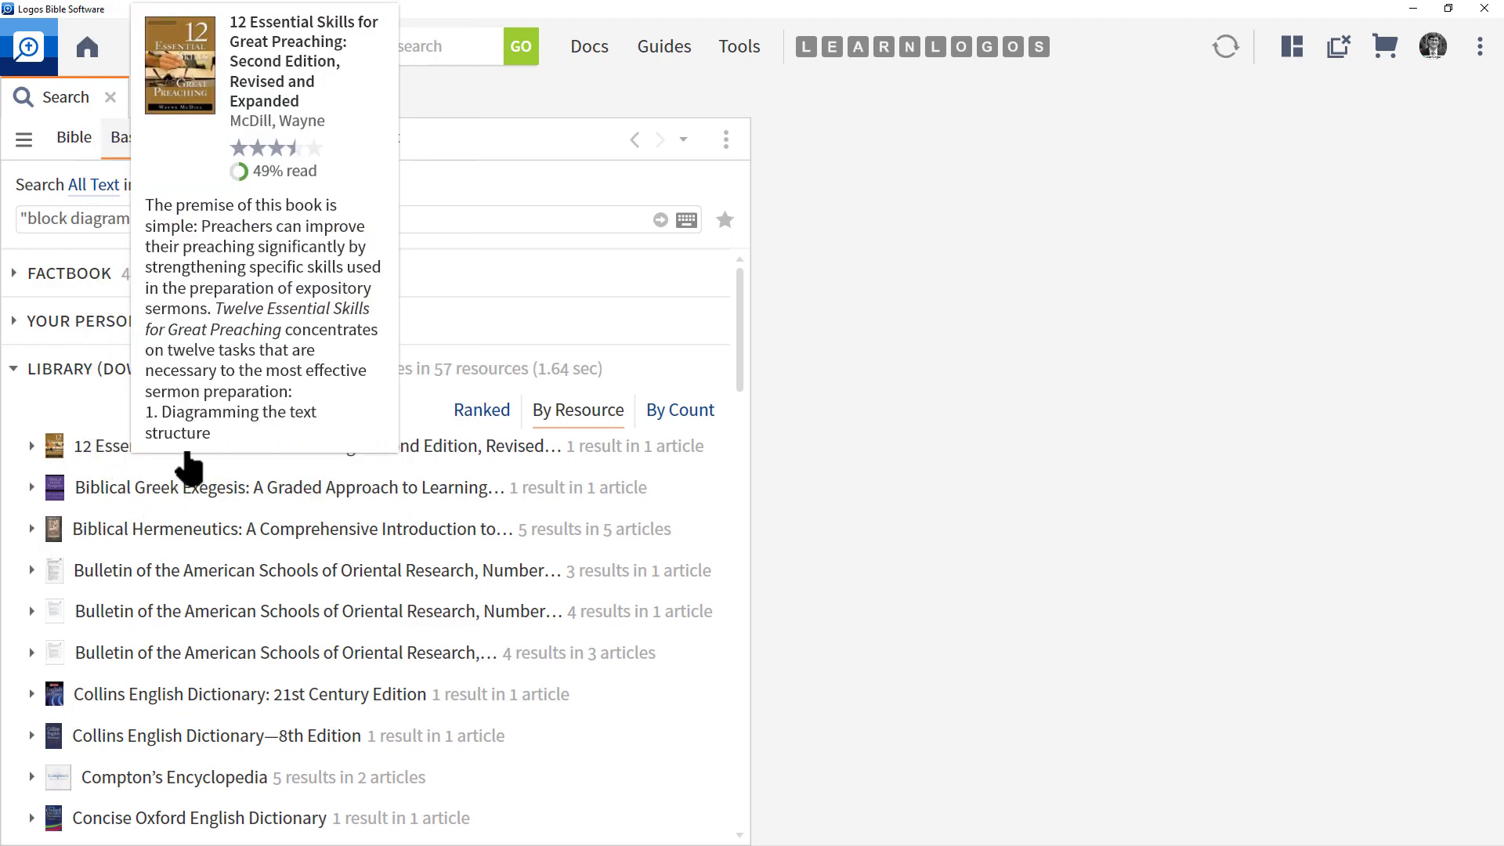
{"action": "left_click", "coordinate": [32, 446]}
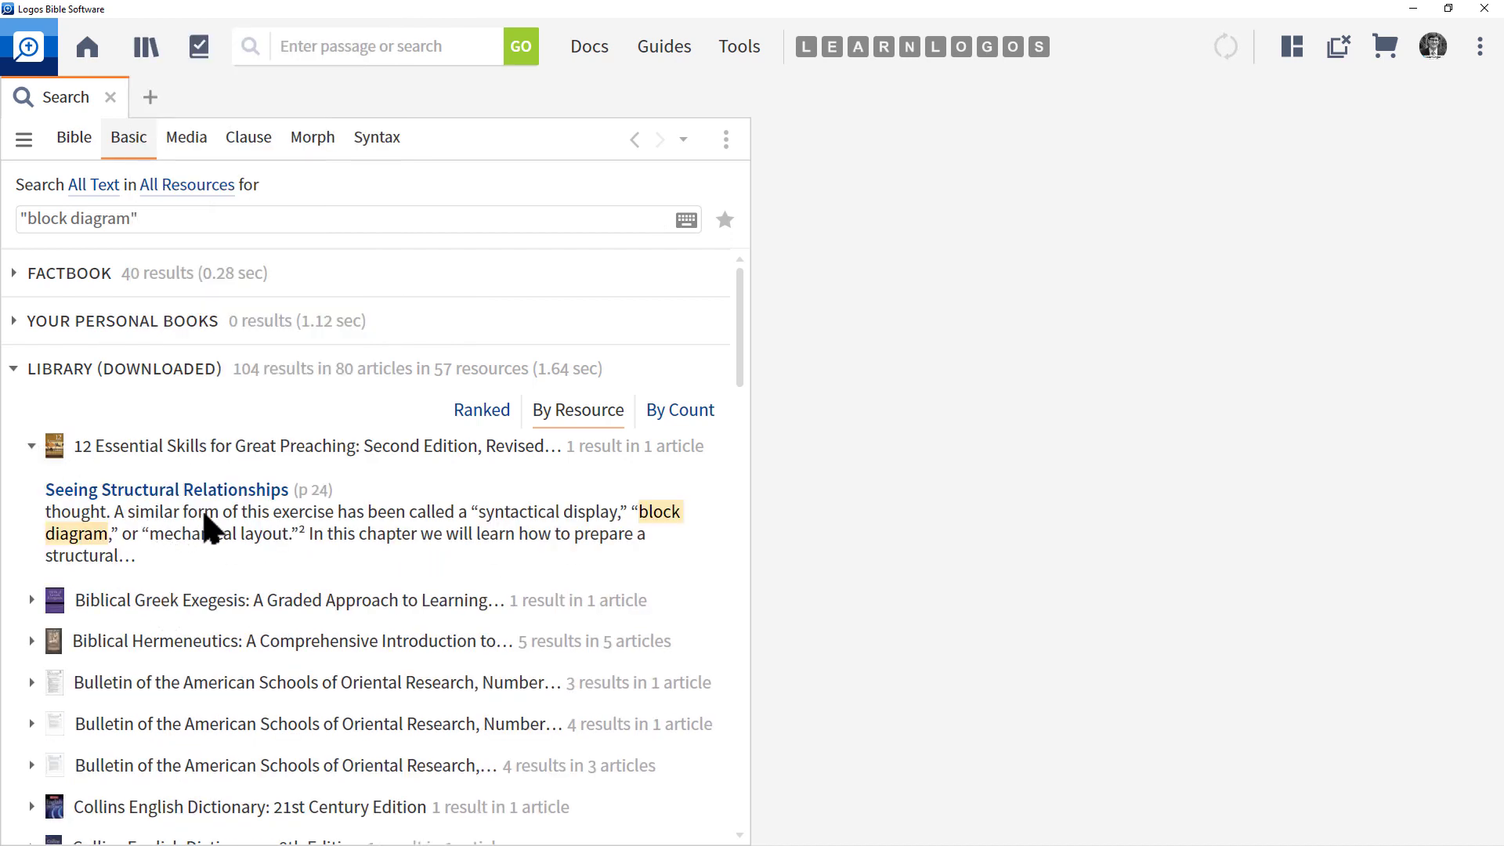
{"action": "mouse_move", "coordinate": [659, 518]}
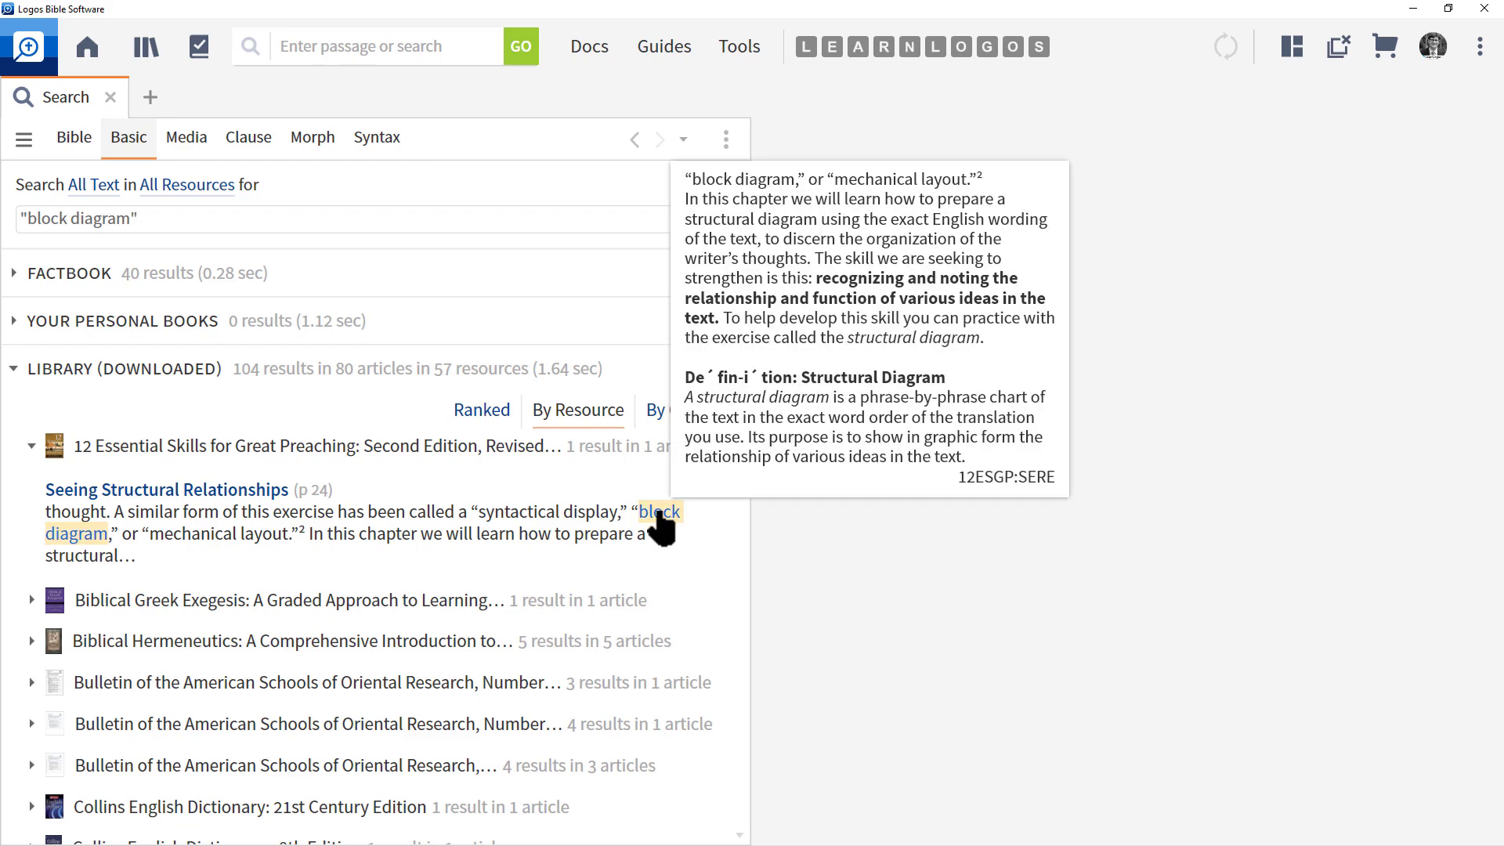
{"action": "left_click", "coordinate": [659, 519]}
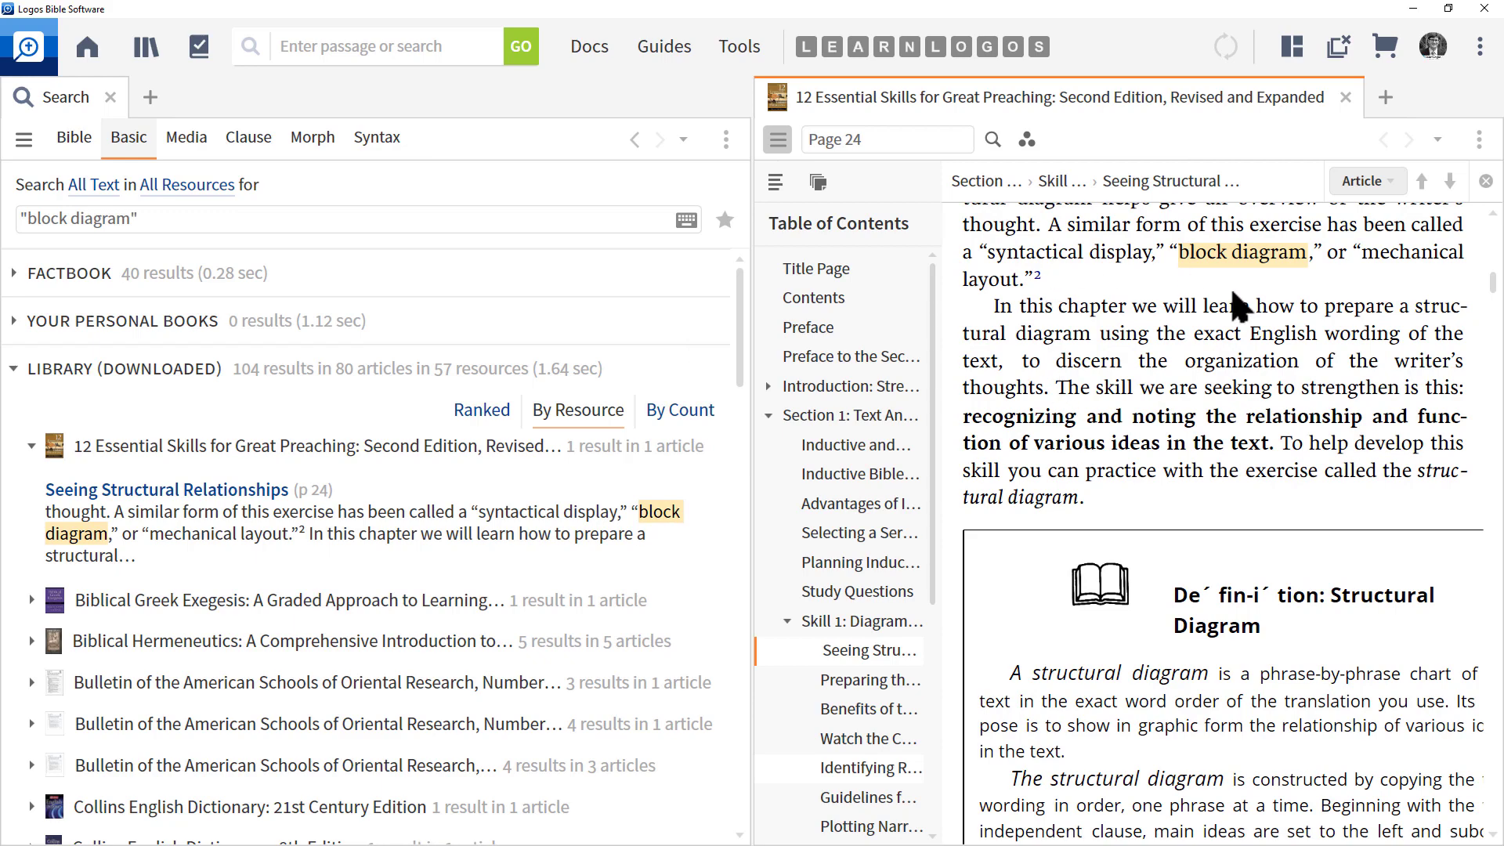
{"action": "scroll", "coordinate": [1238, 306], "scroll_direction": "down", "scroll_amount": 10}
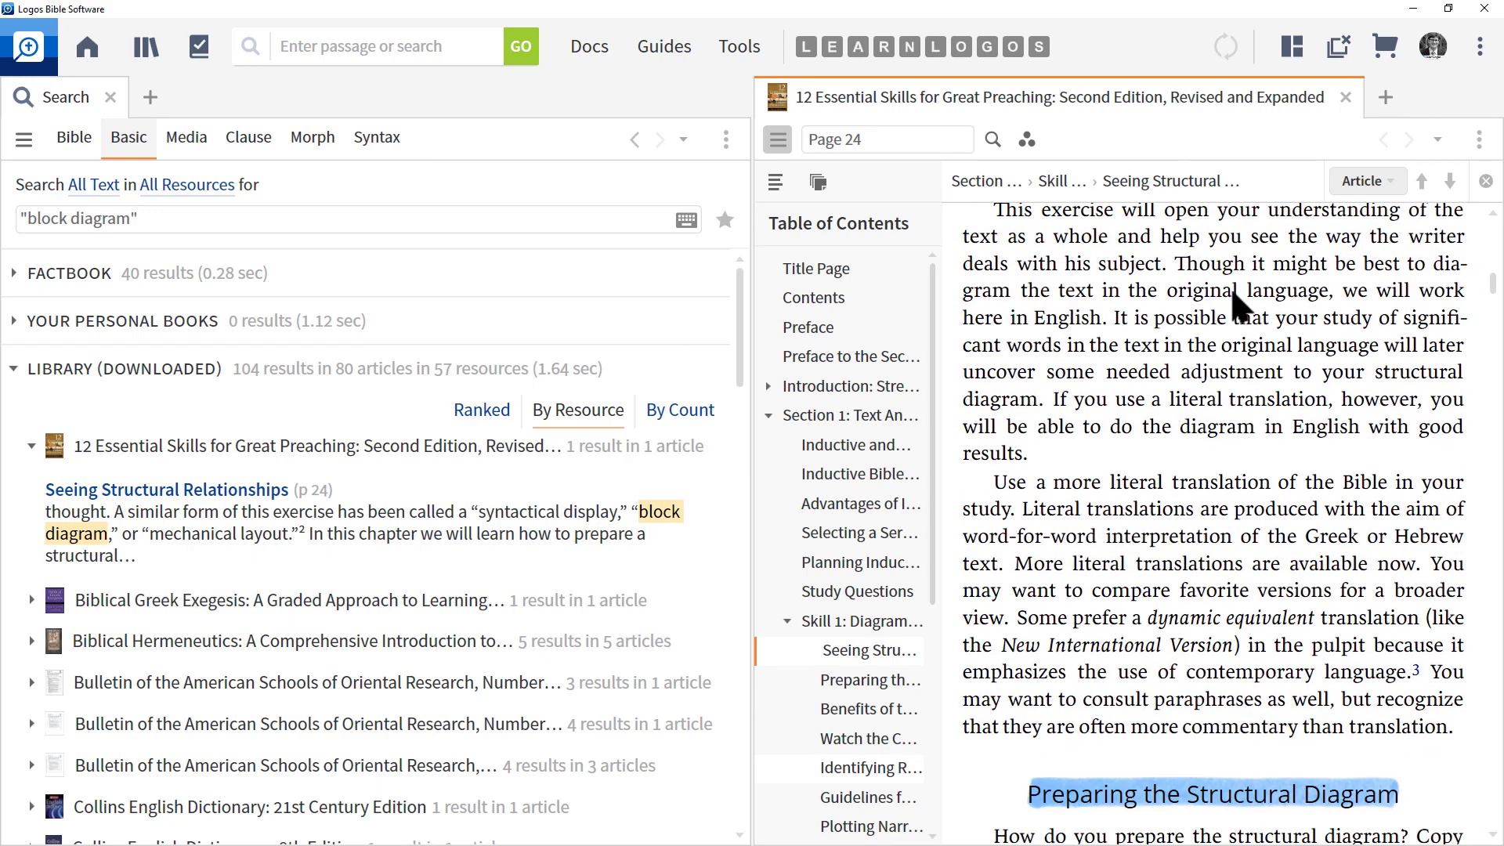
{"action": "scroll", "coordinate": [1238, 306], "scroll_direction": "down", "scroll_amount": 4}
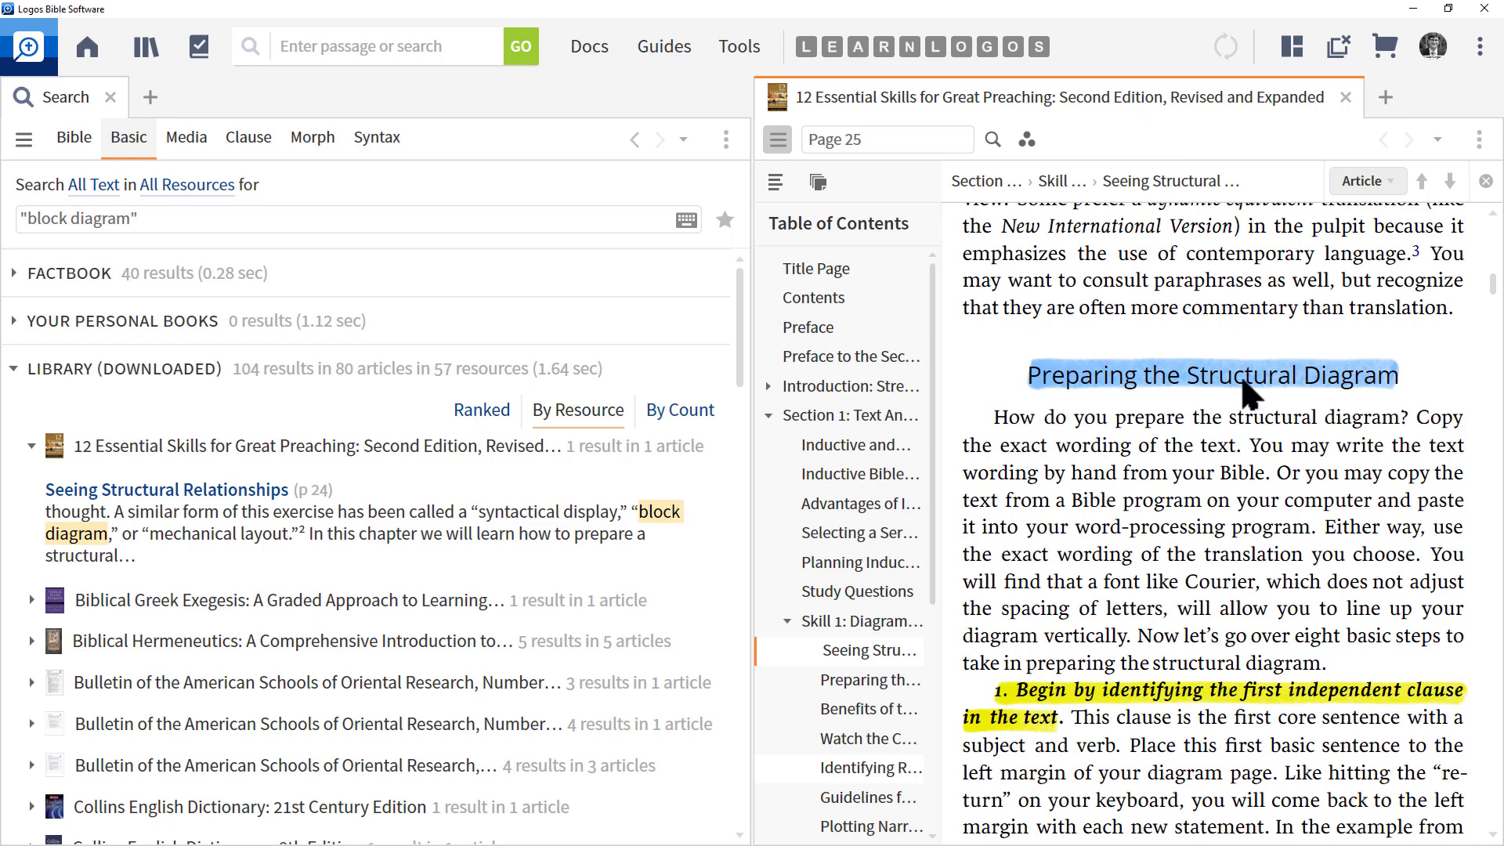
{"action": "scroll", "coordinate": [1251, 402], "scroll_direction": "down", "scroll_amount": 5}
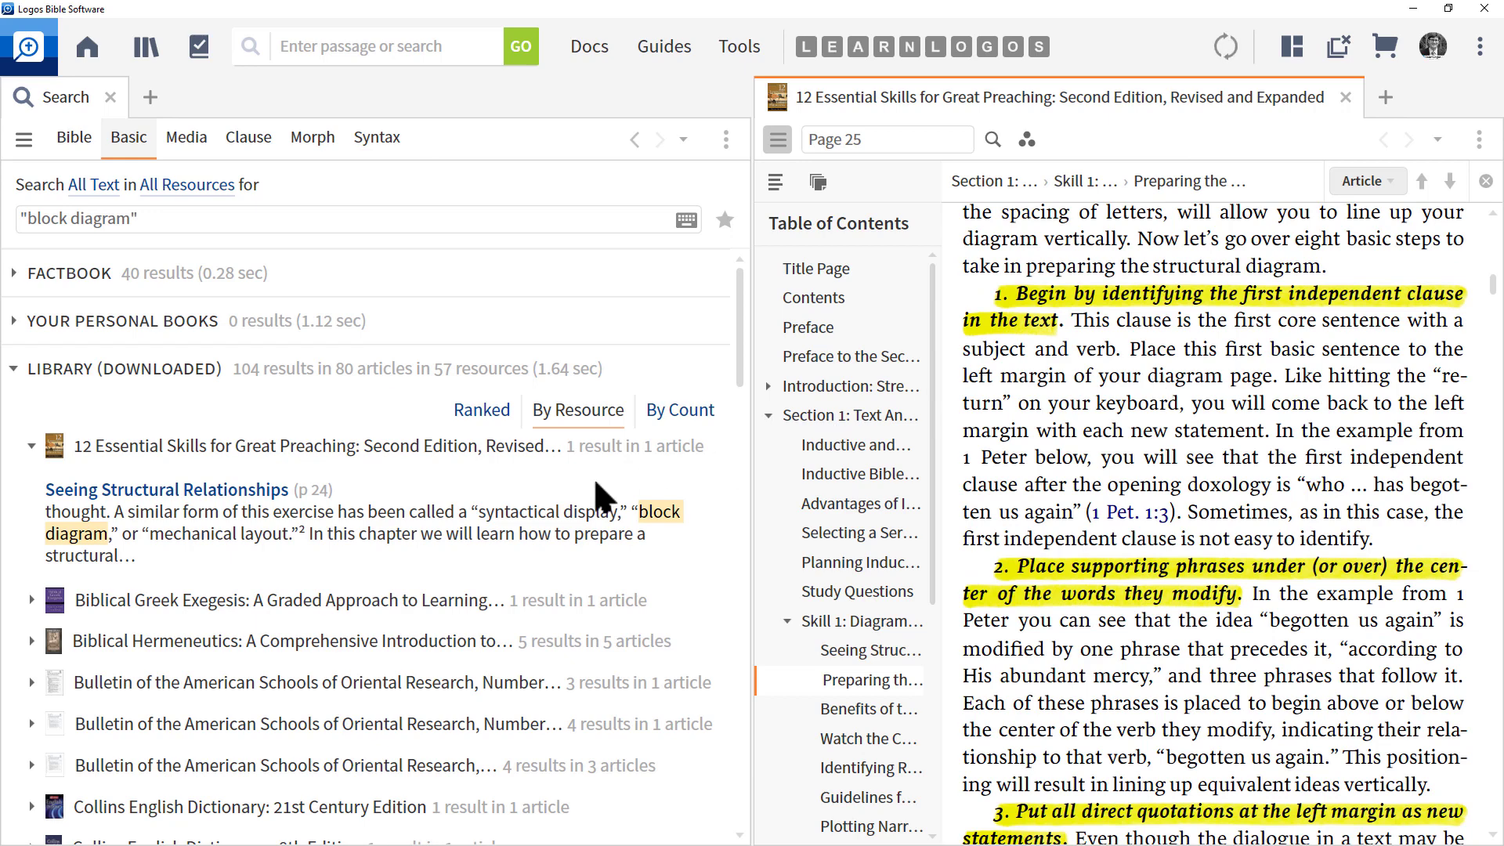
Step: Expand the results for Toward an Exegetical Theology and open the book at Chapter 8, Illustrations of Syntactical and Homiletical Analysis
{"action": "scroll", "coordinate": [595, 497], "scroll_direction": "down", "scroll_amount": 15}
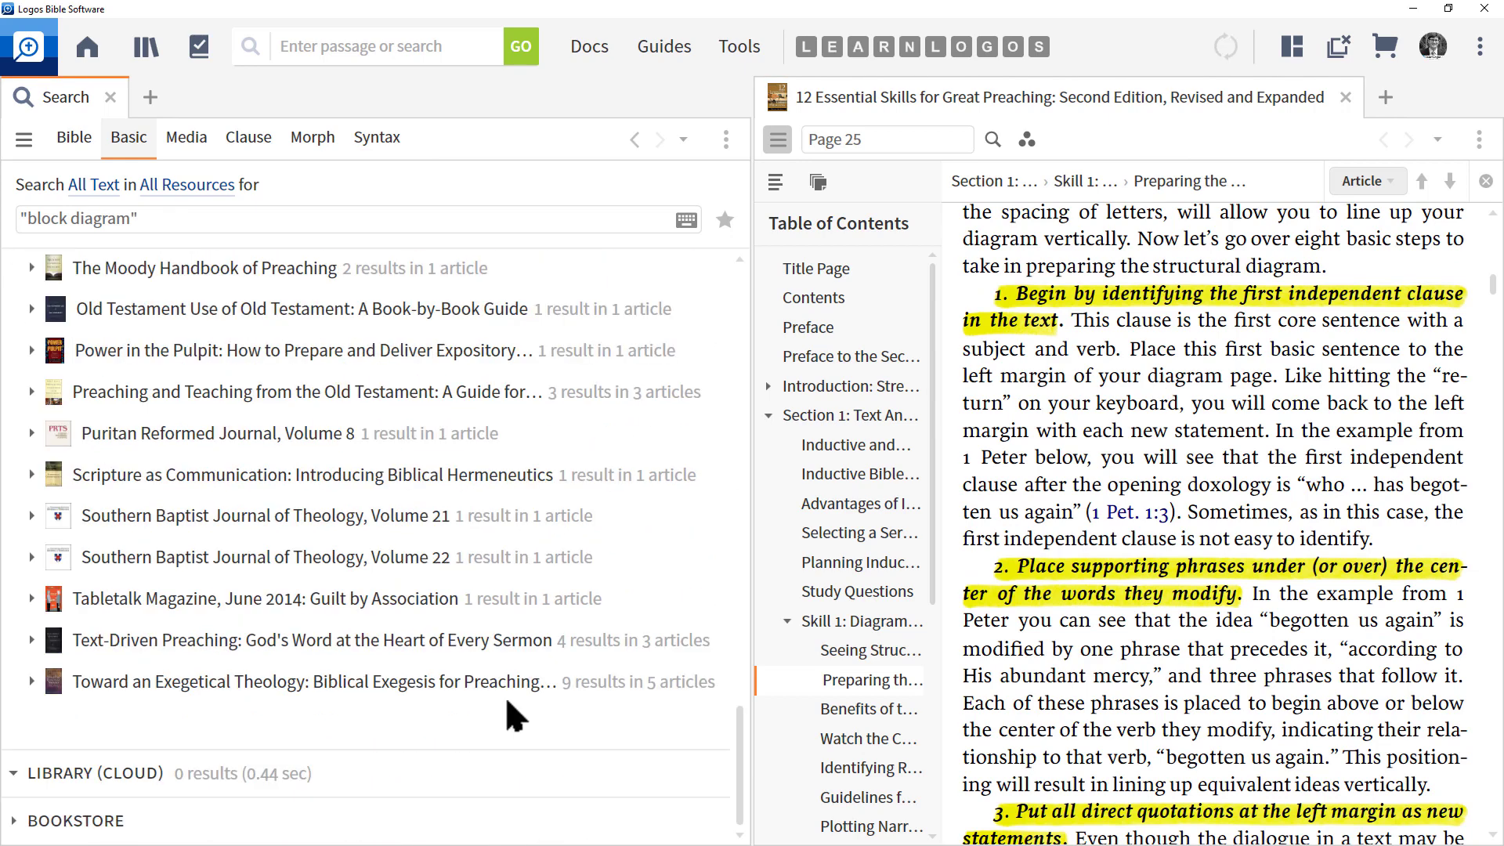
{"action": "mouse_move", "coordinate": [257, 689]}
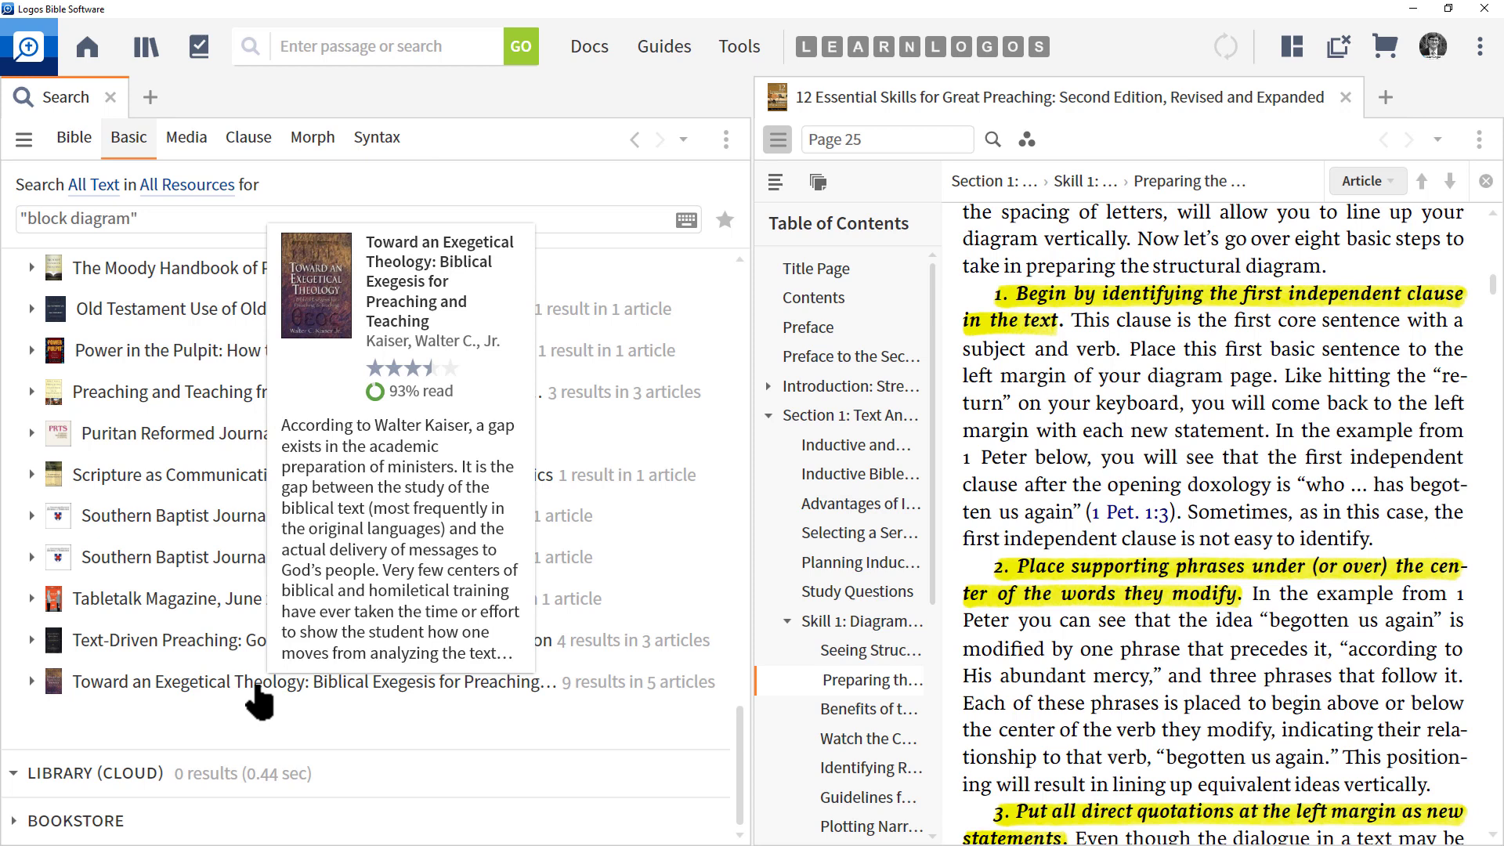
{"action": "left_click", "coordinate": [258, 690]}
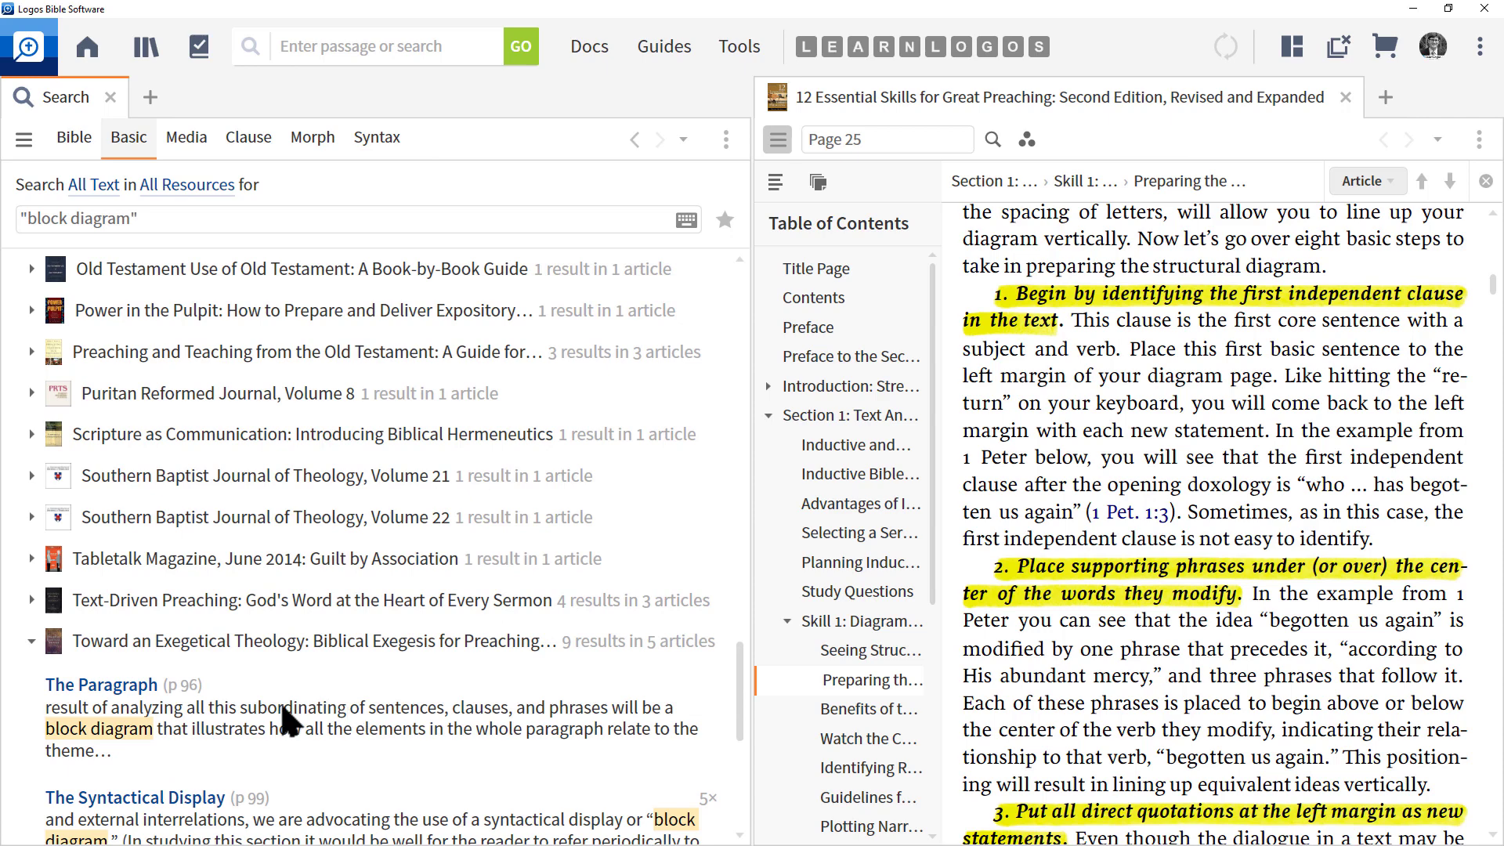
{"action": "scroll", "coordinate": [288, 716], "scroll_direction": "down", "scroll_amount": 1}
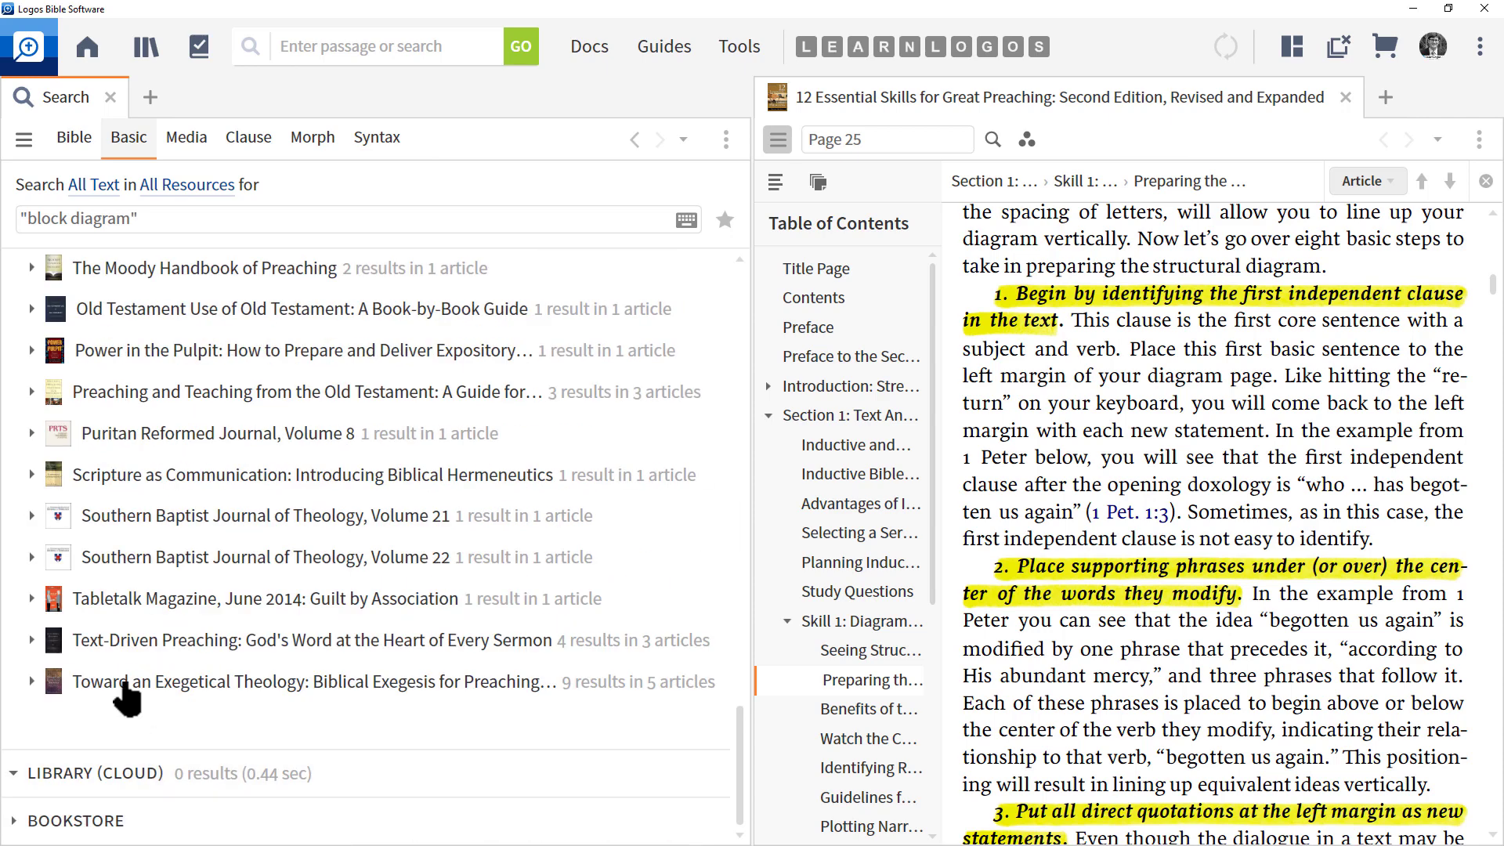
{"action": "left_click", "coordinate": [125, 691]}
{"action": "scroll", "coordinate": [252, 700], "scroll_direction": "down", "scroll_amount": 1}
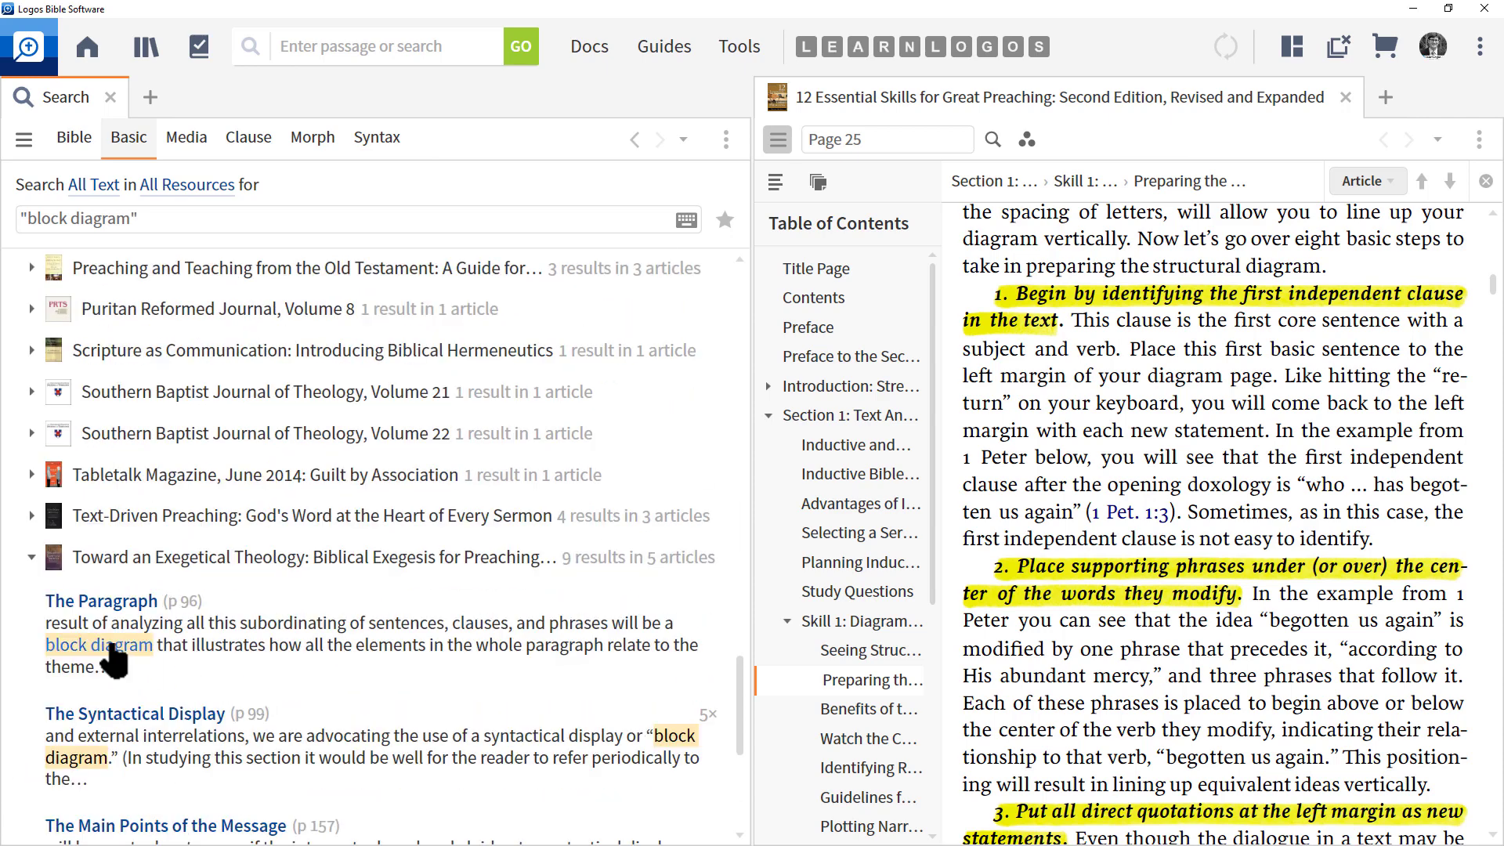
{"action": "left_click", "coordinate": [234, 674]}
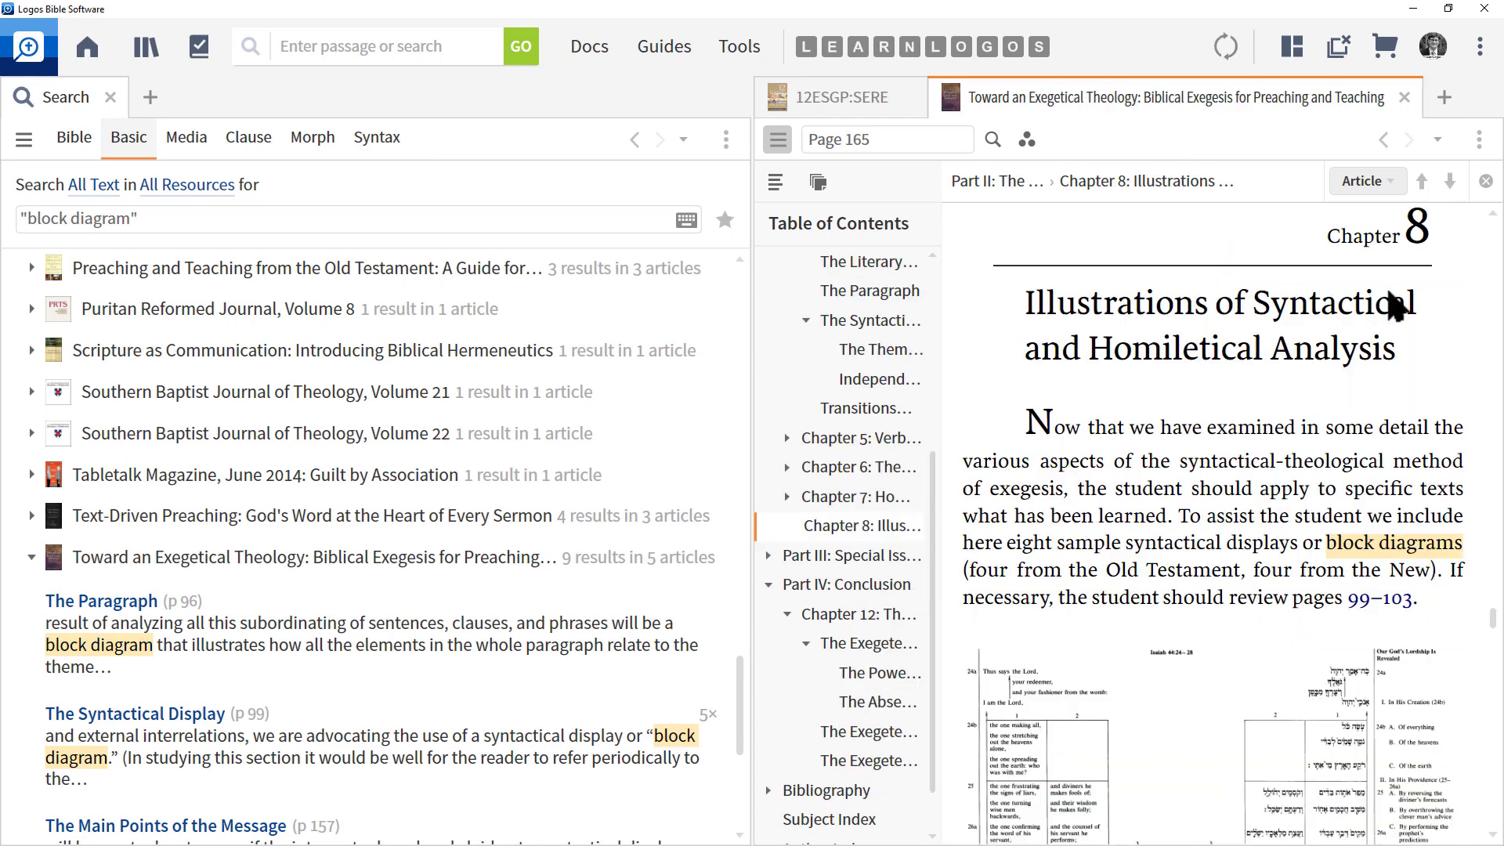
Step: Examine the sample block diagrams in Chapter 8, and return to the Matthew 28:16-20 diagram window
{"action": "scroll", "coordinate": [1180, 526], "scroll_direction": "down", "scroll_amount": 3}
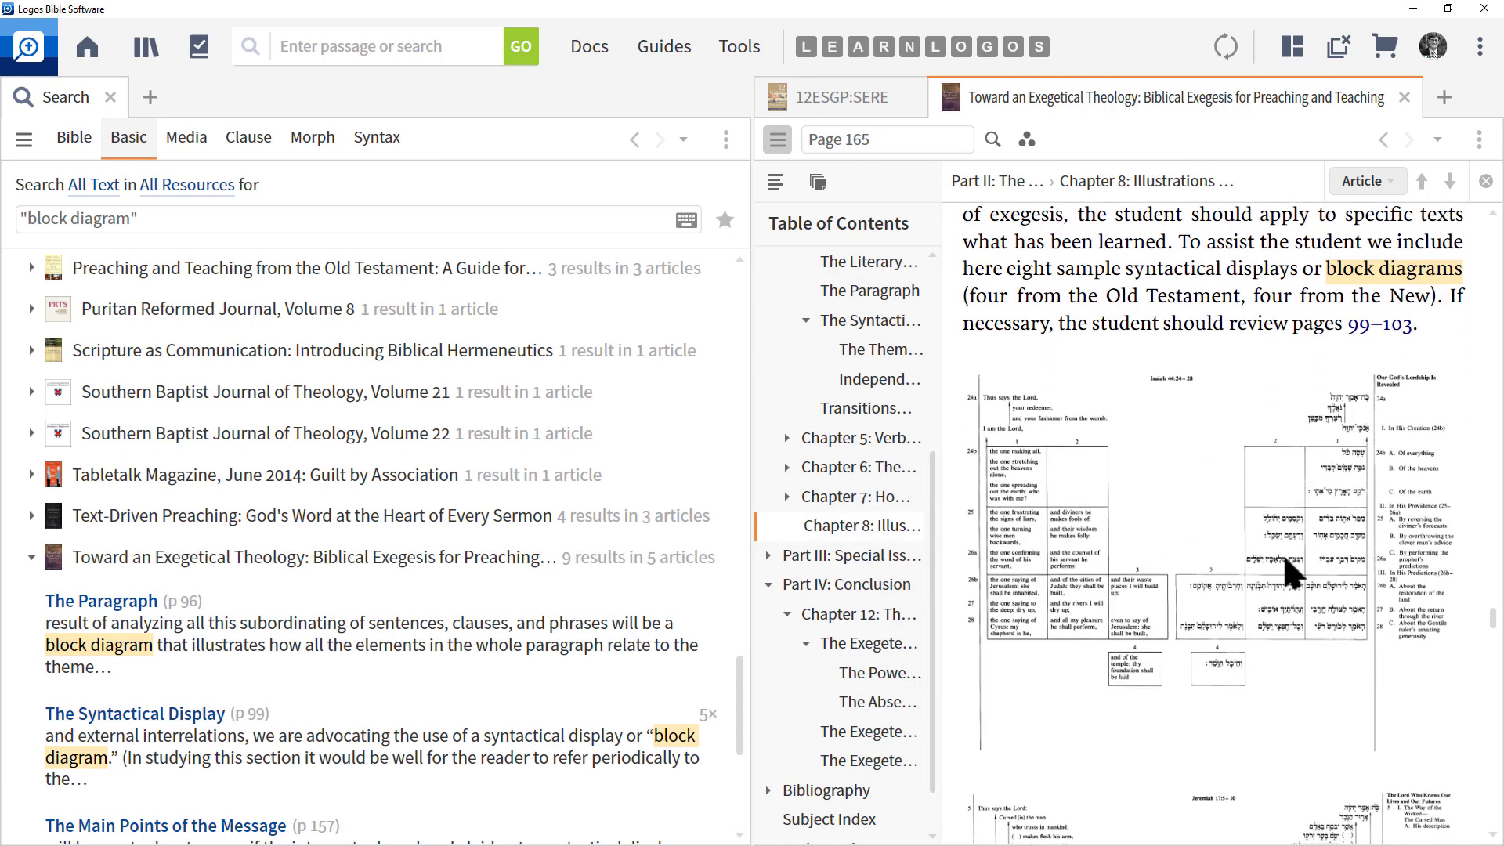
{"action": "scroll", "coordinate": [1293, 572], "scroll_direction": "down", "scroll_amount": 4}
{"action": "scroll", "coordinate": [1291, 574], "scroll_direction": "up", "scroll_amount": 4}
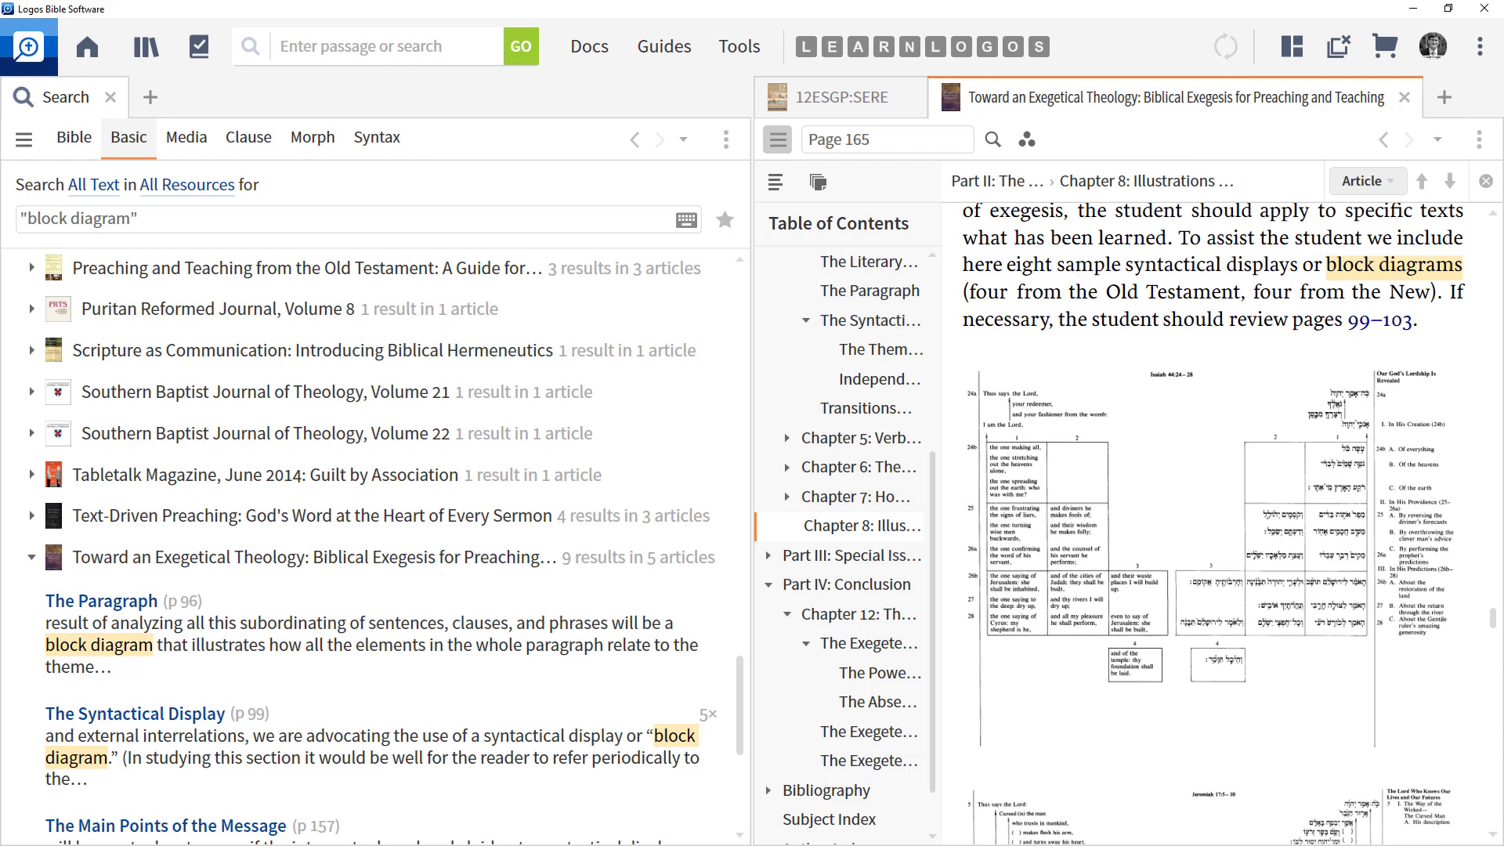
{"action": "mouse_move", "coordinate": [211, 824]}
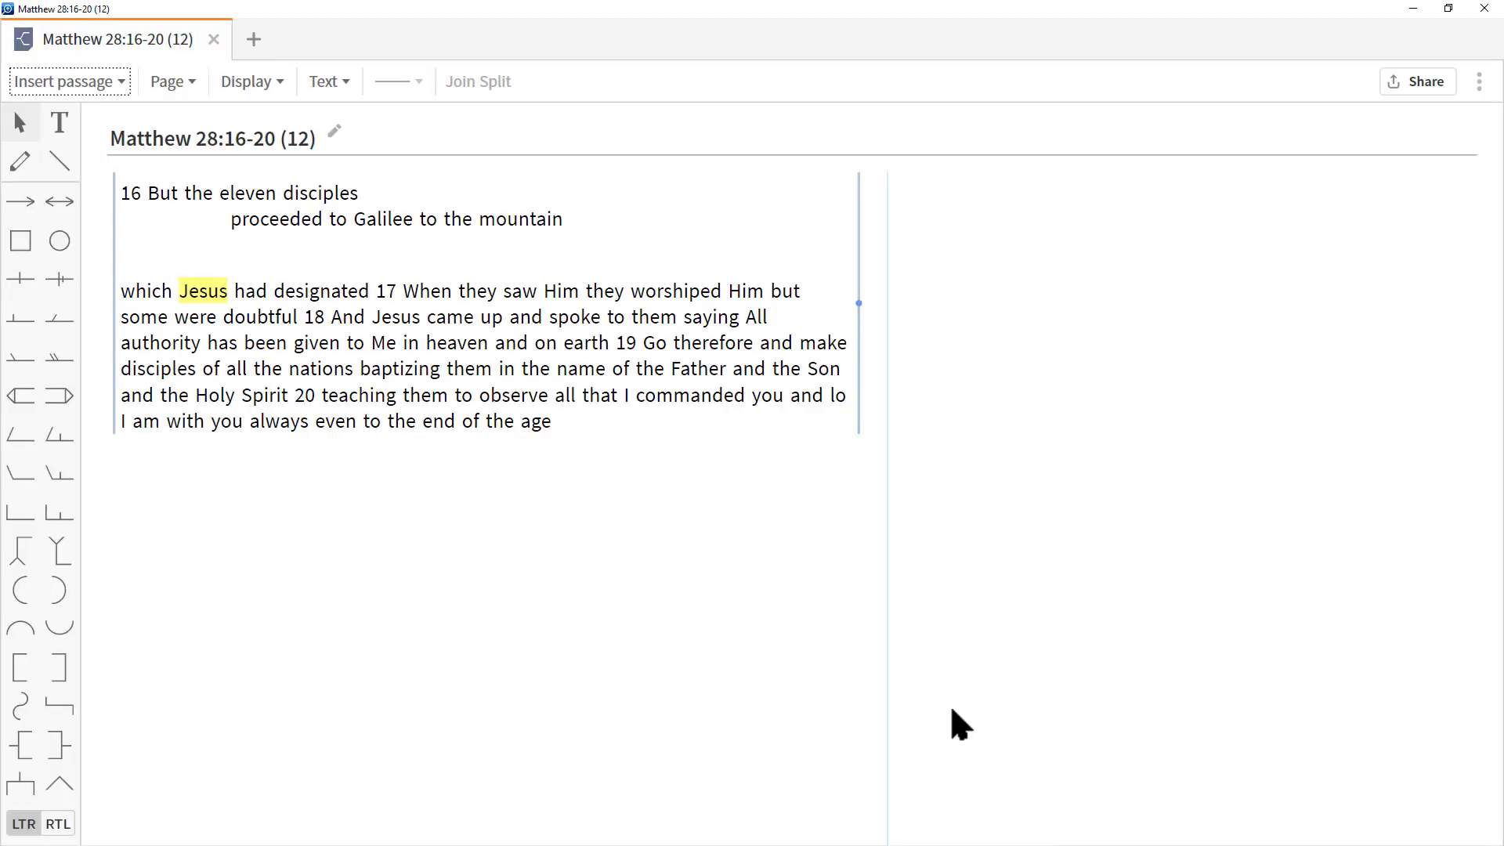